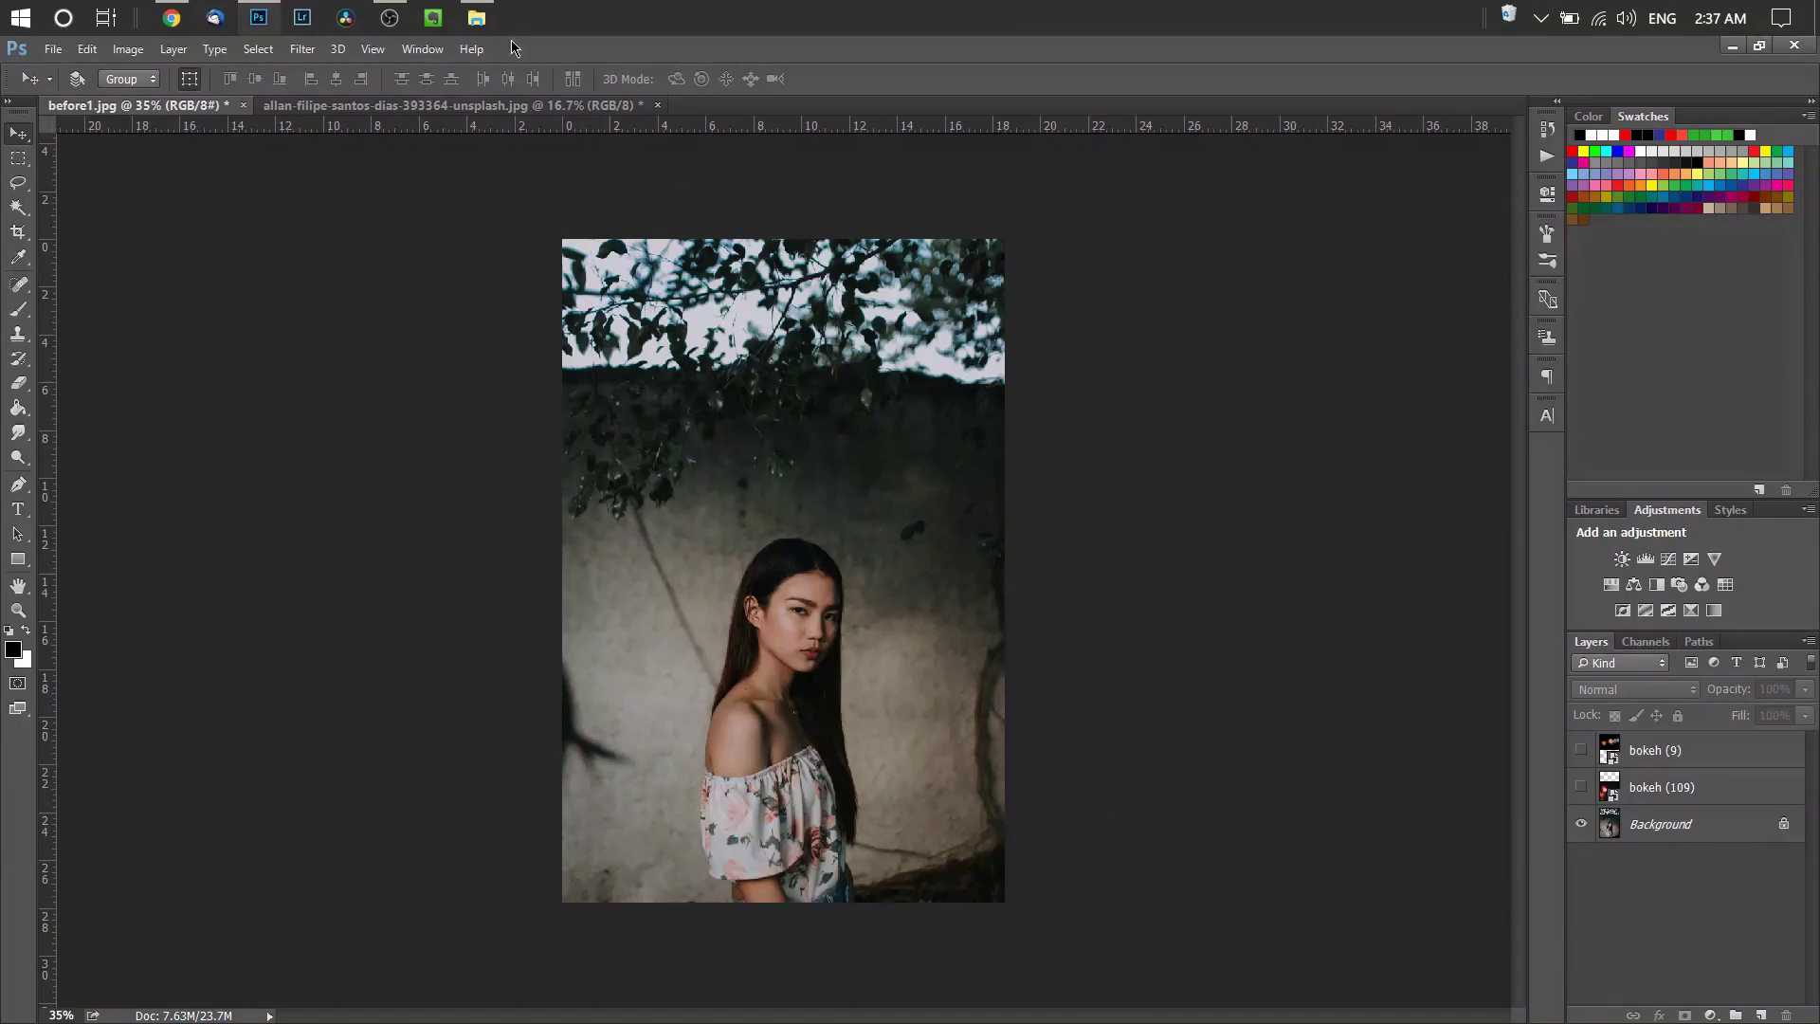
Step: Bring up File Explorer showing the [nuugraphics] 02 bokeh overlay folder
left_click(477, 19)
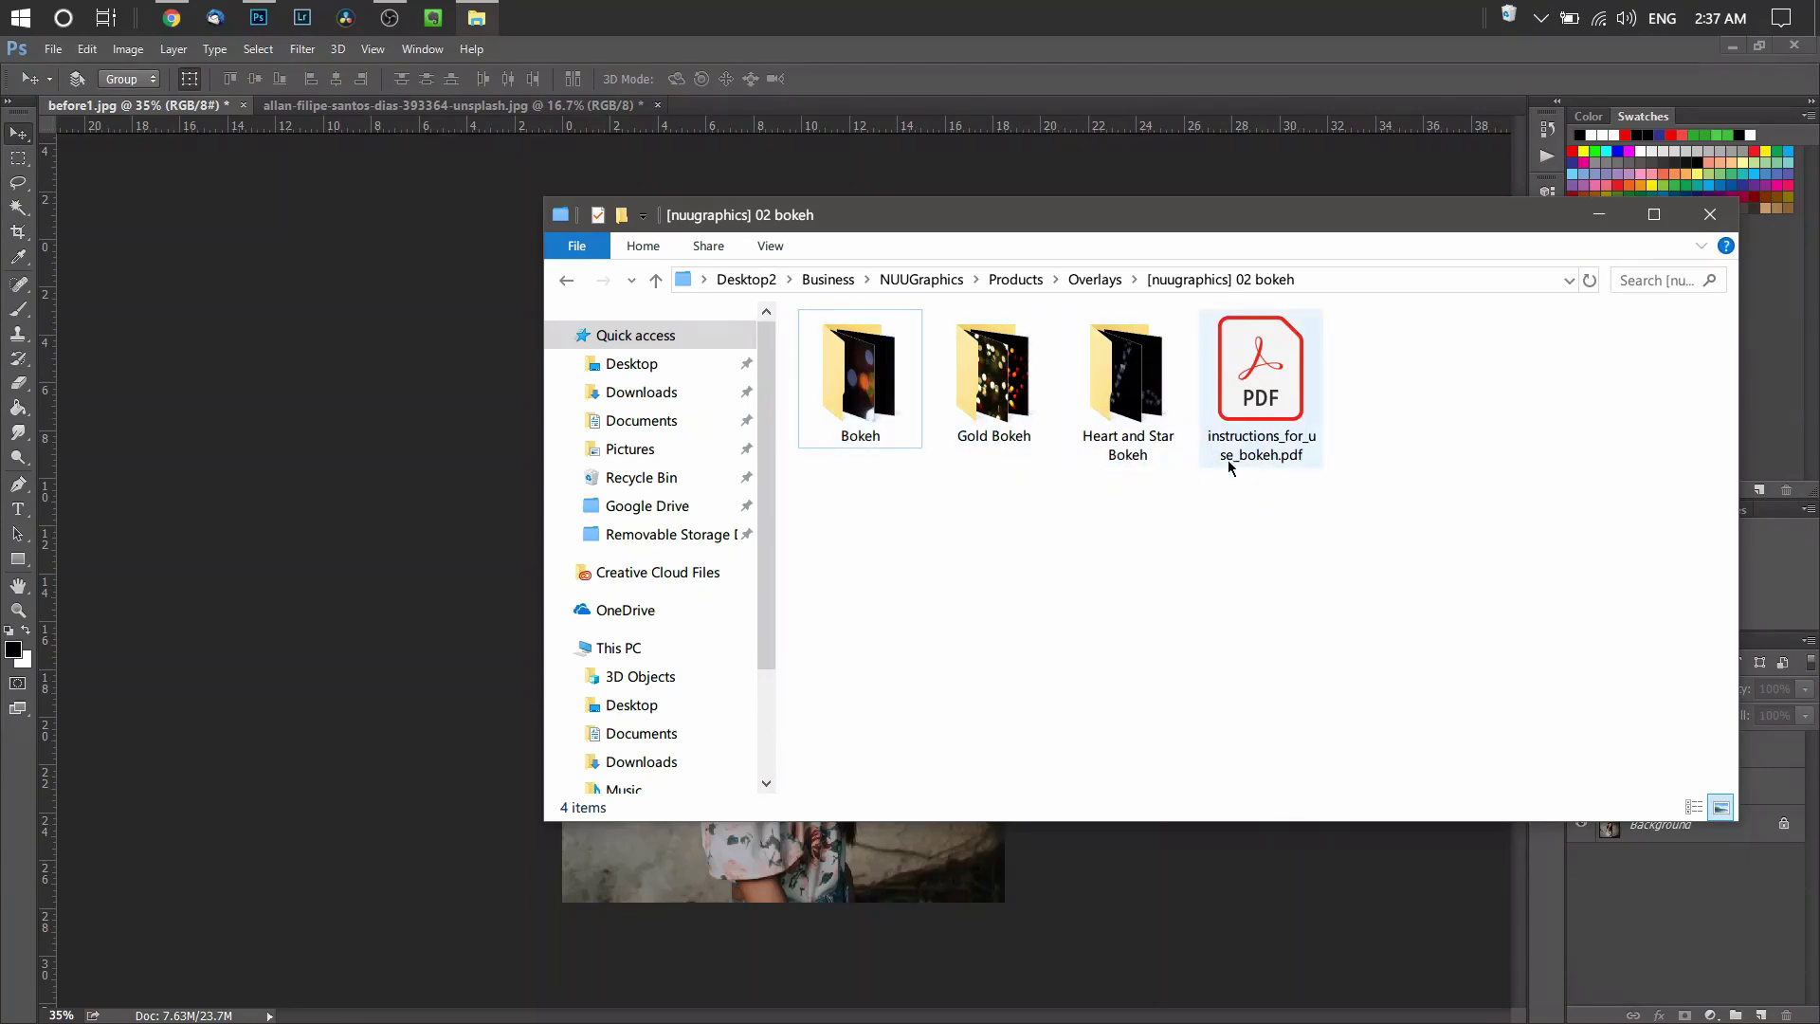
left_click(1260, 417)
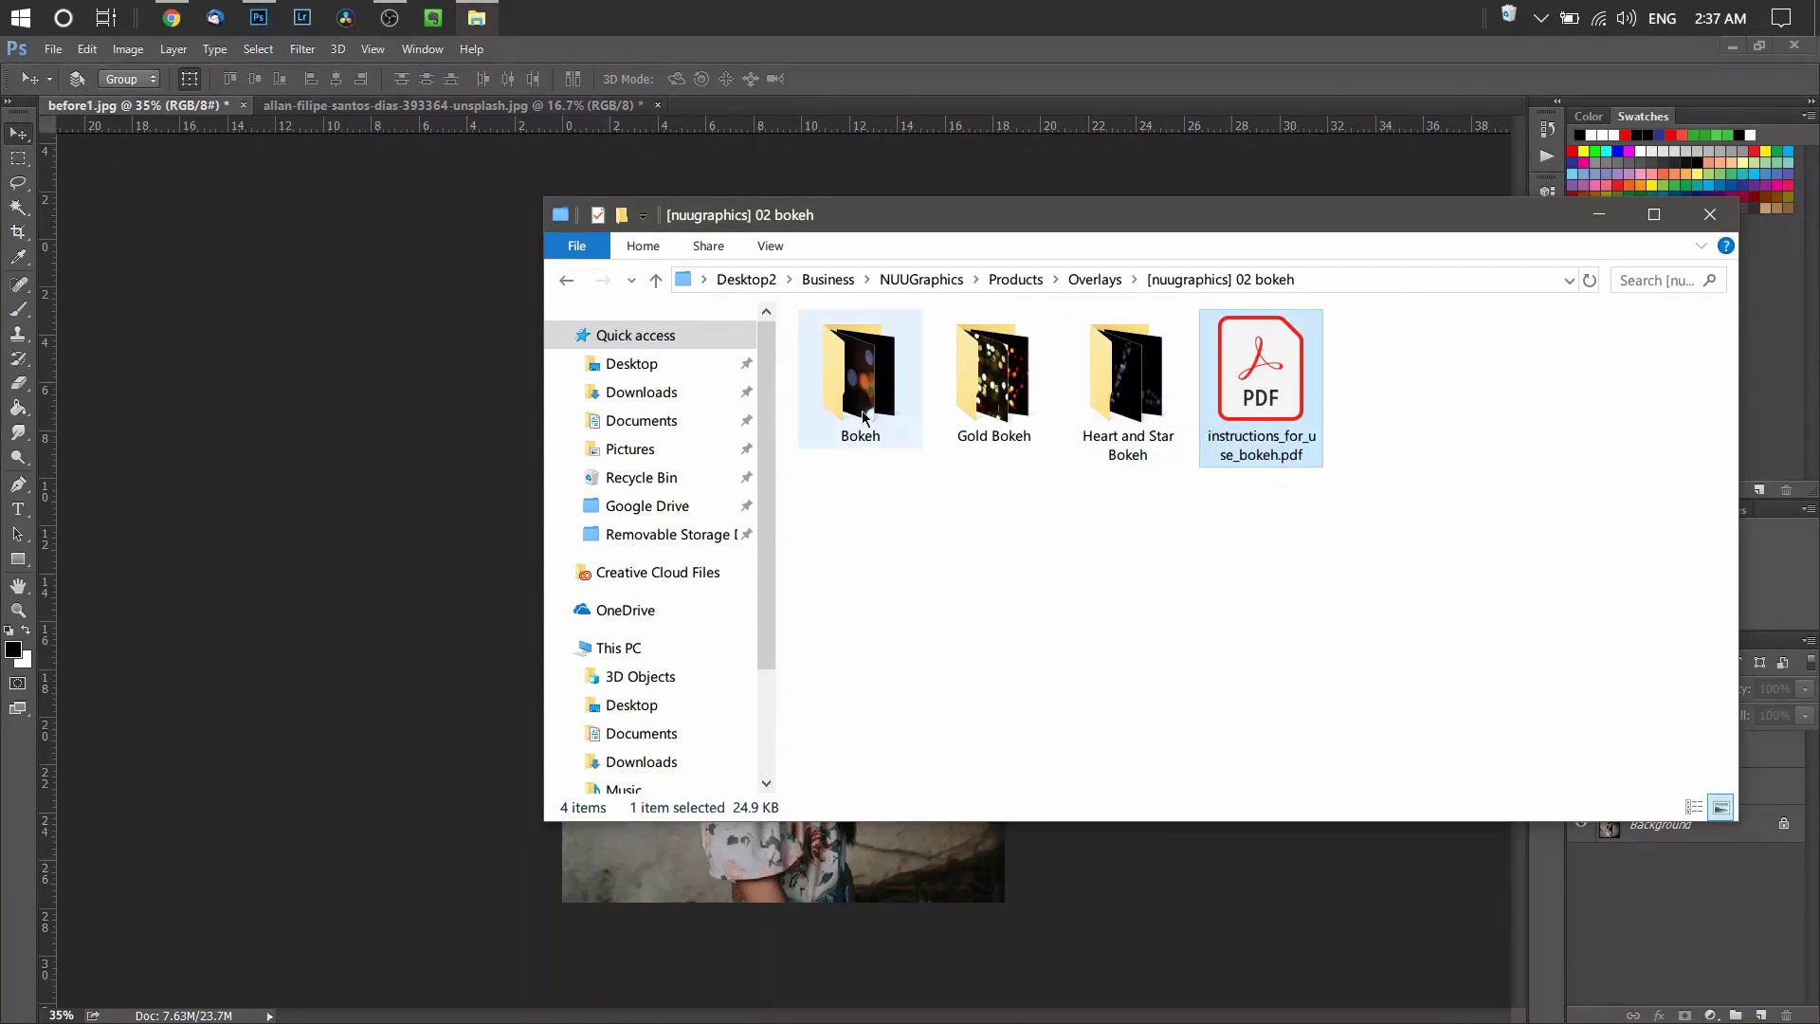
left_click(872, 436)
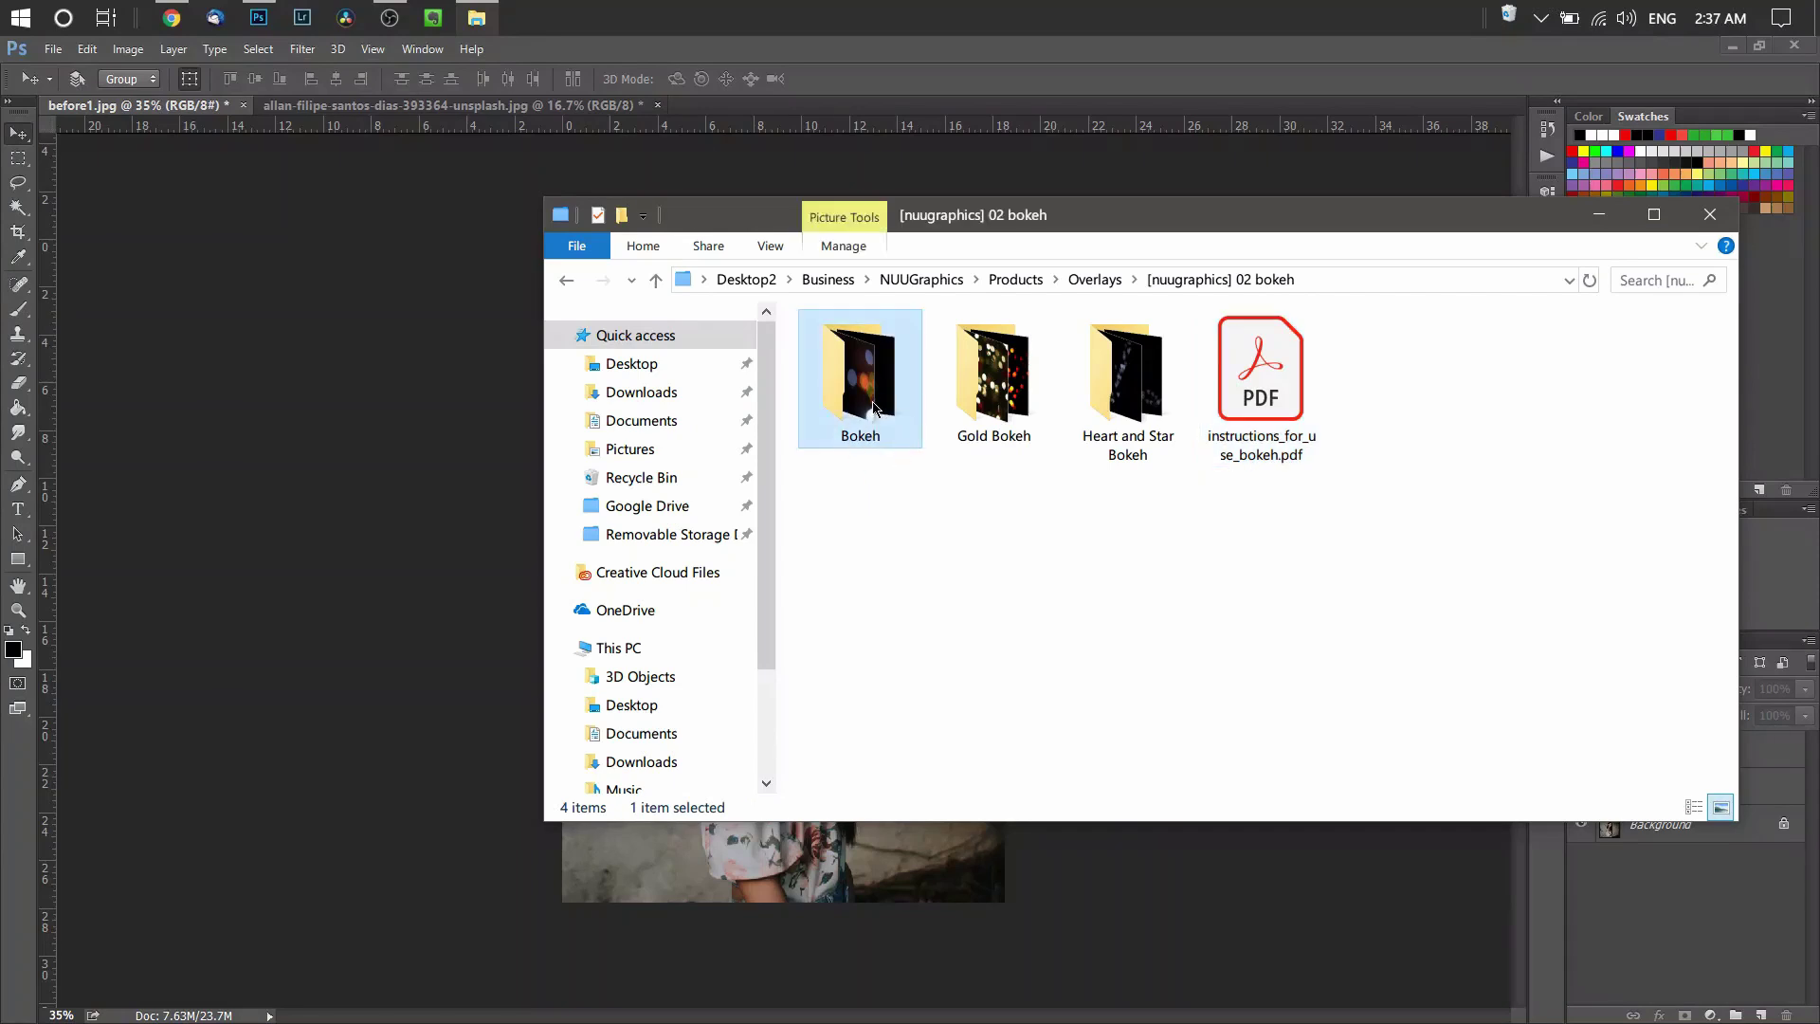
double_click(877, 408)
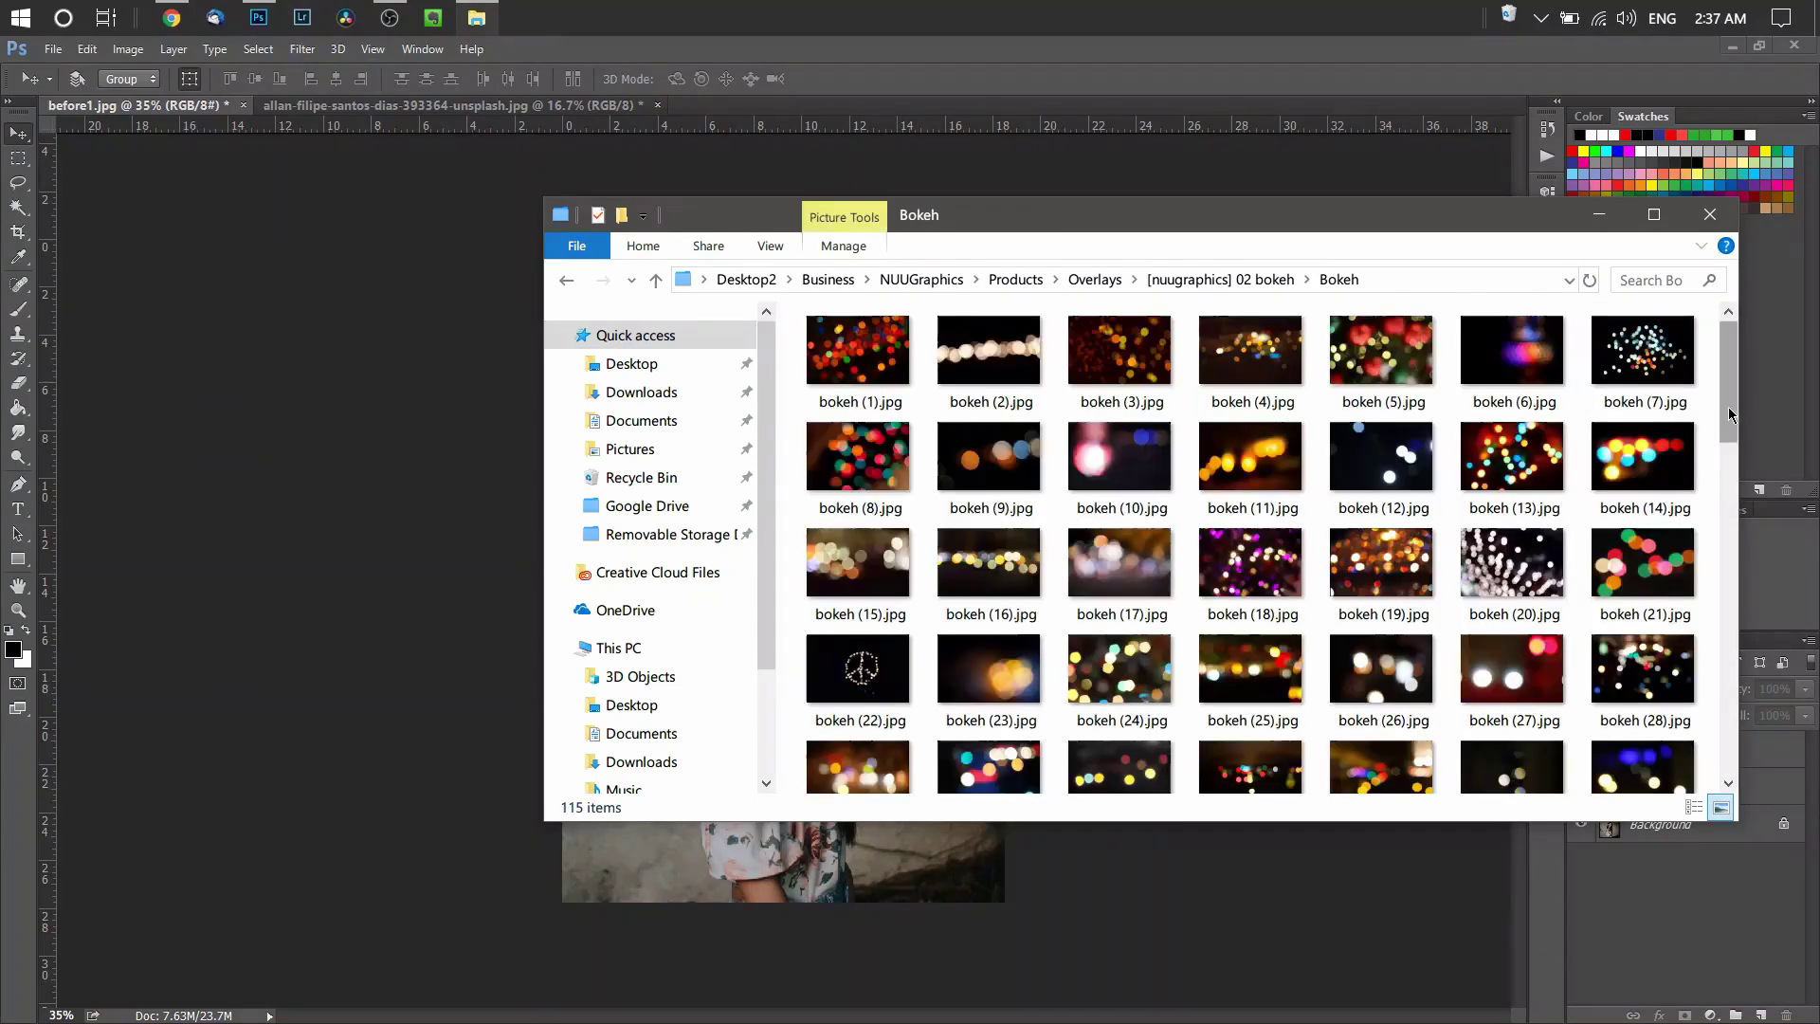
left_click_drag(1724, 445, 1730, 379)
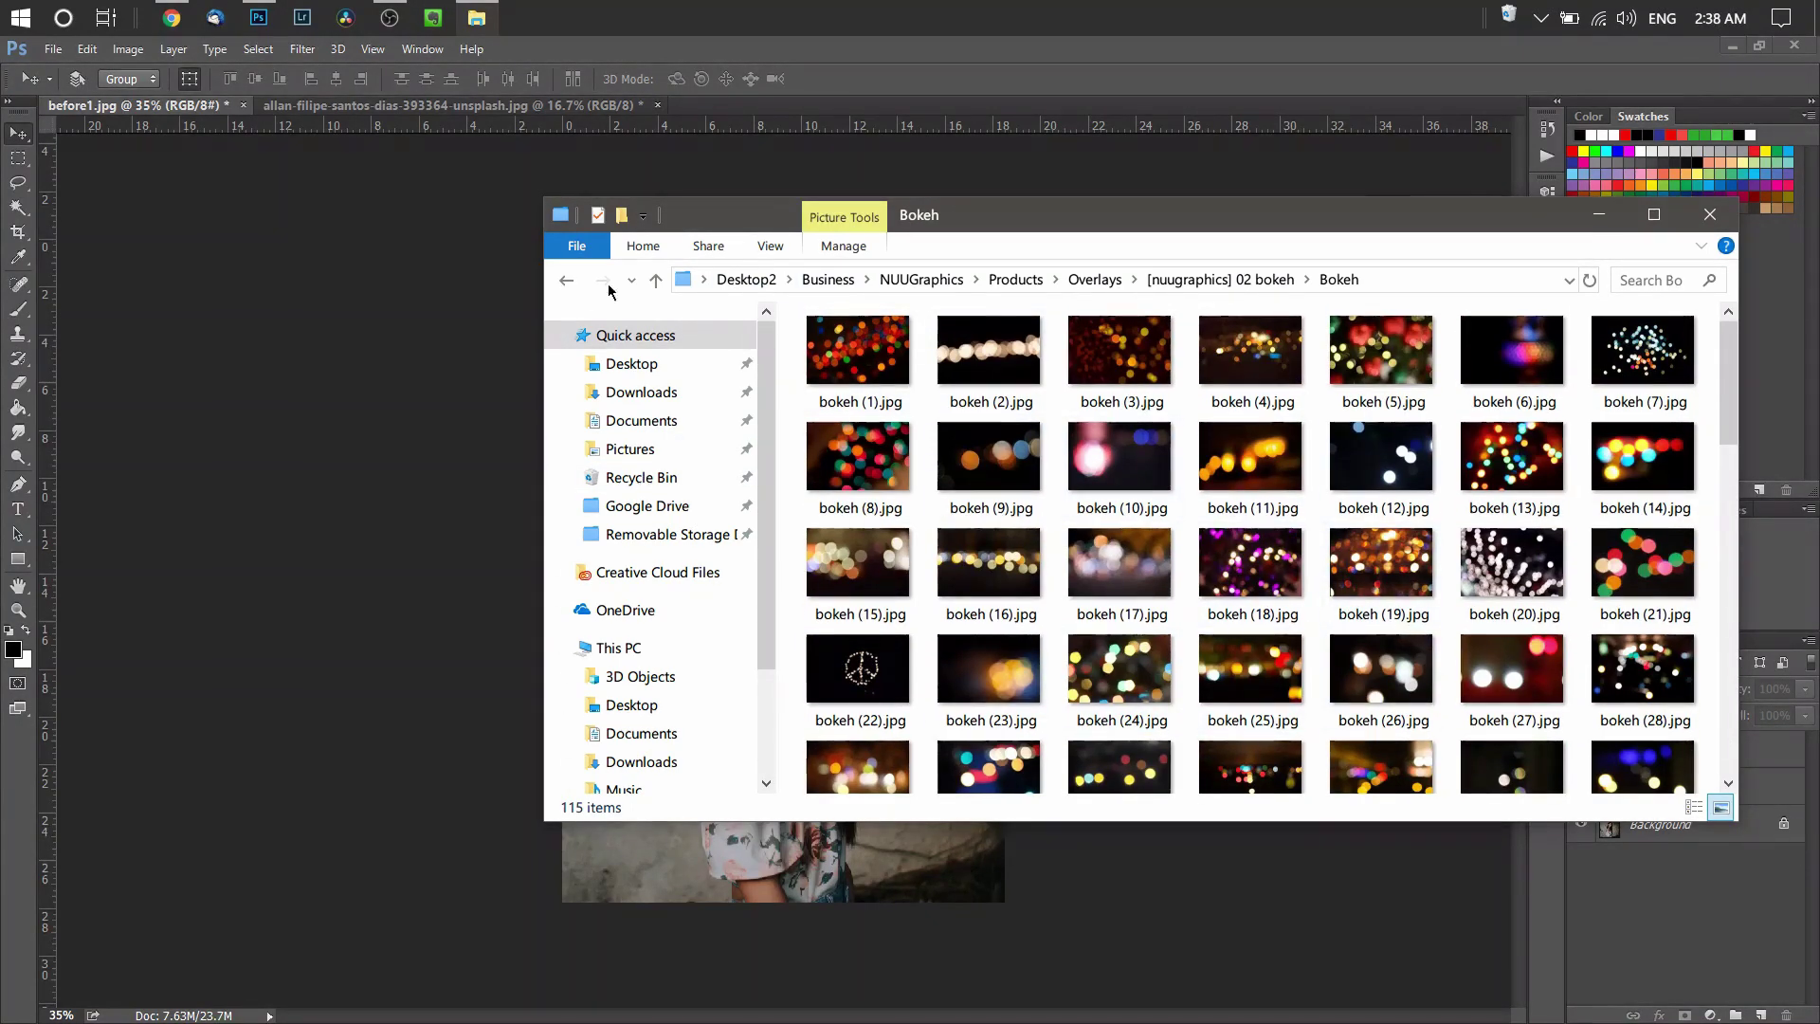
left_click(858, 669)
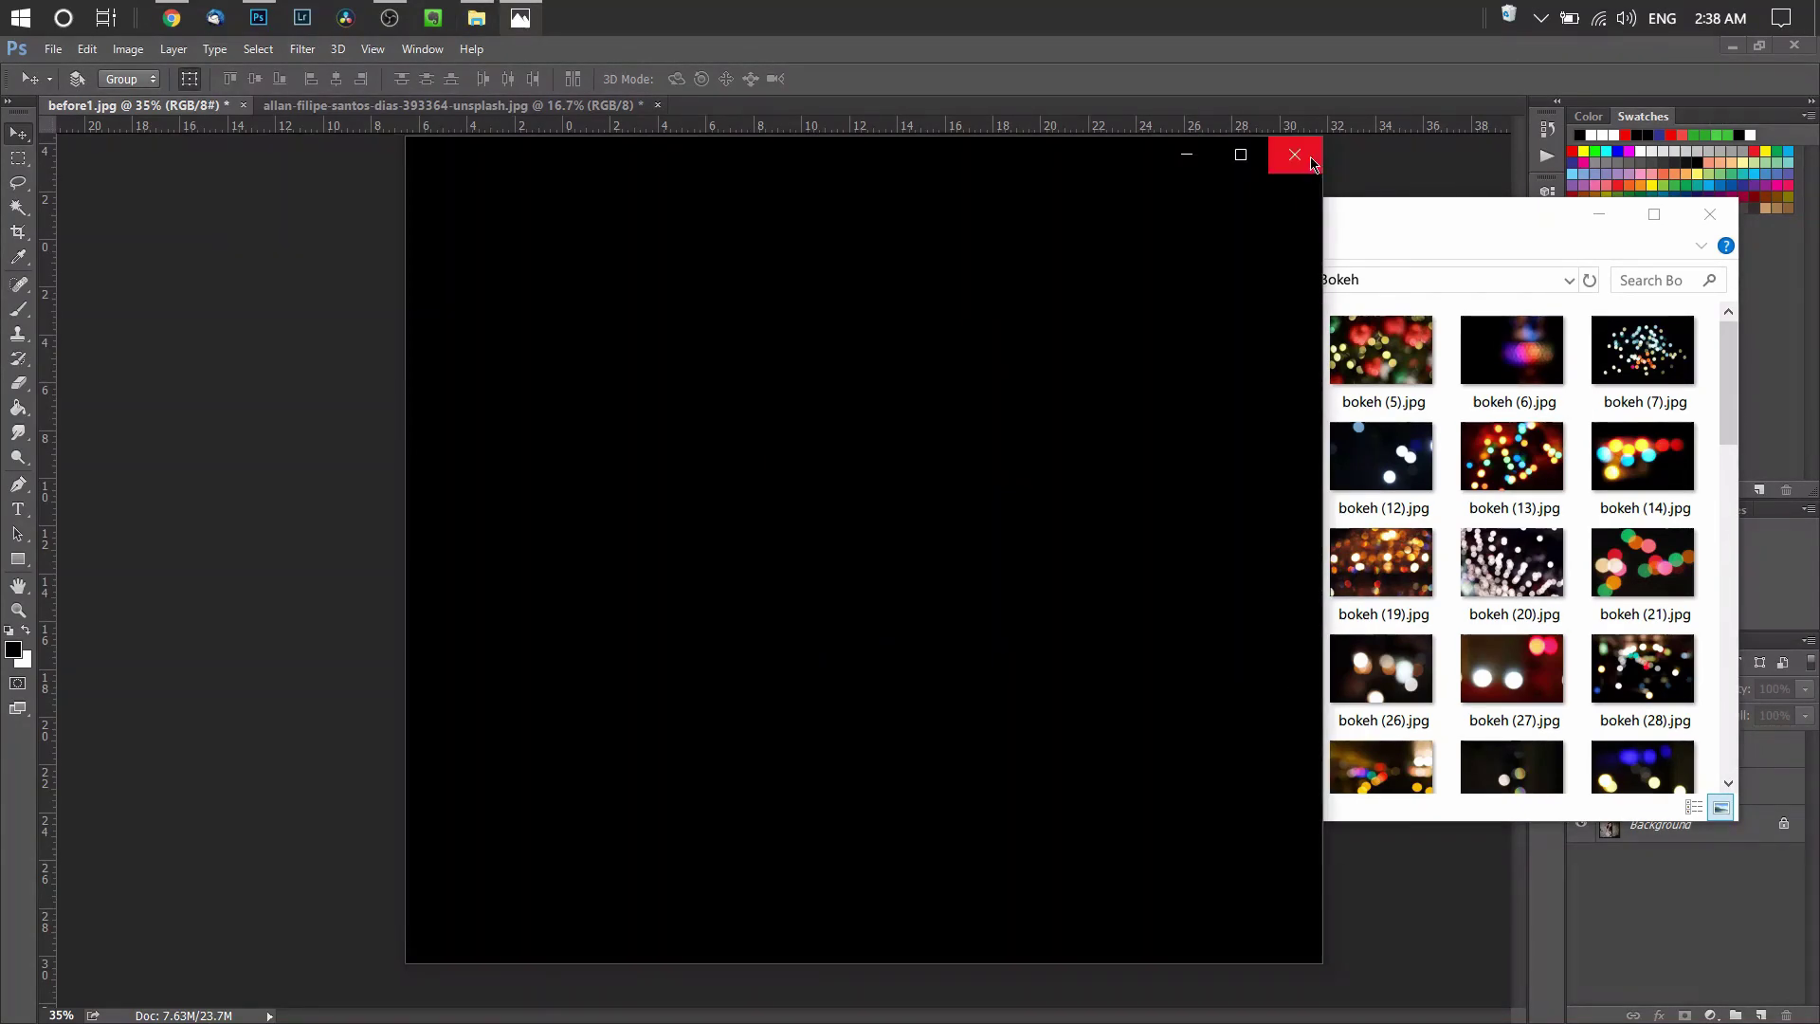
left_click(1297, 154)
left_click(567, 281)
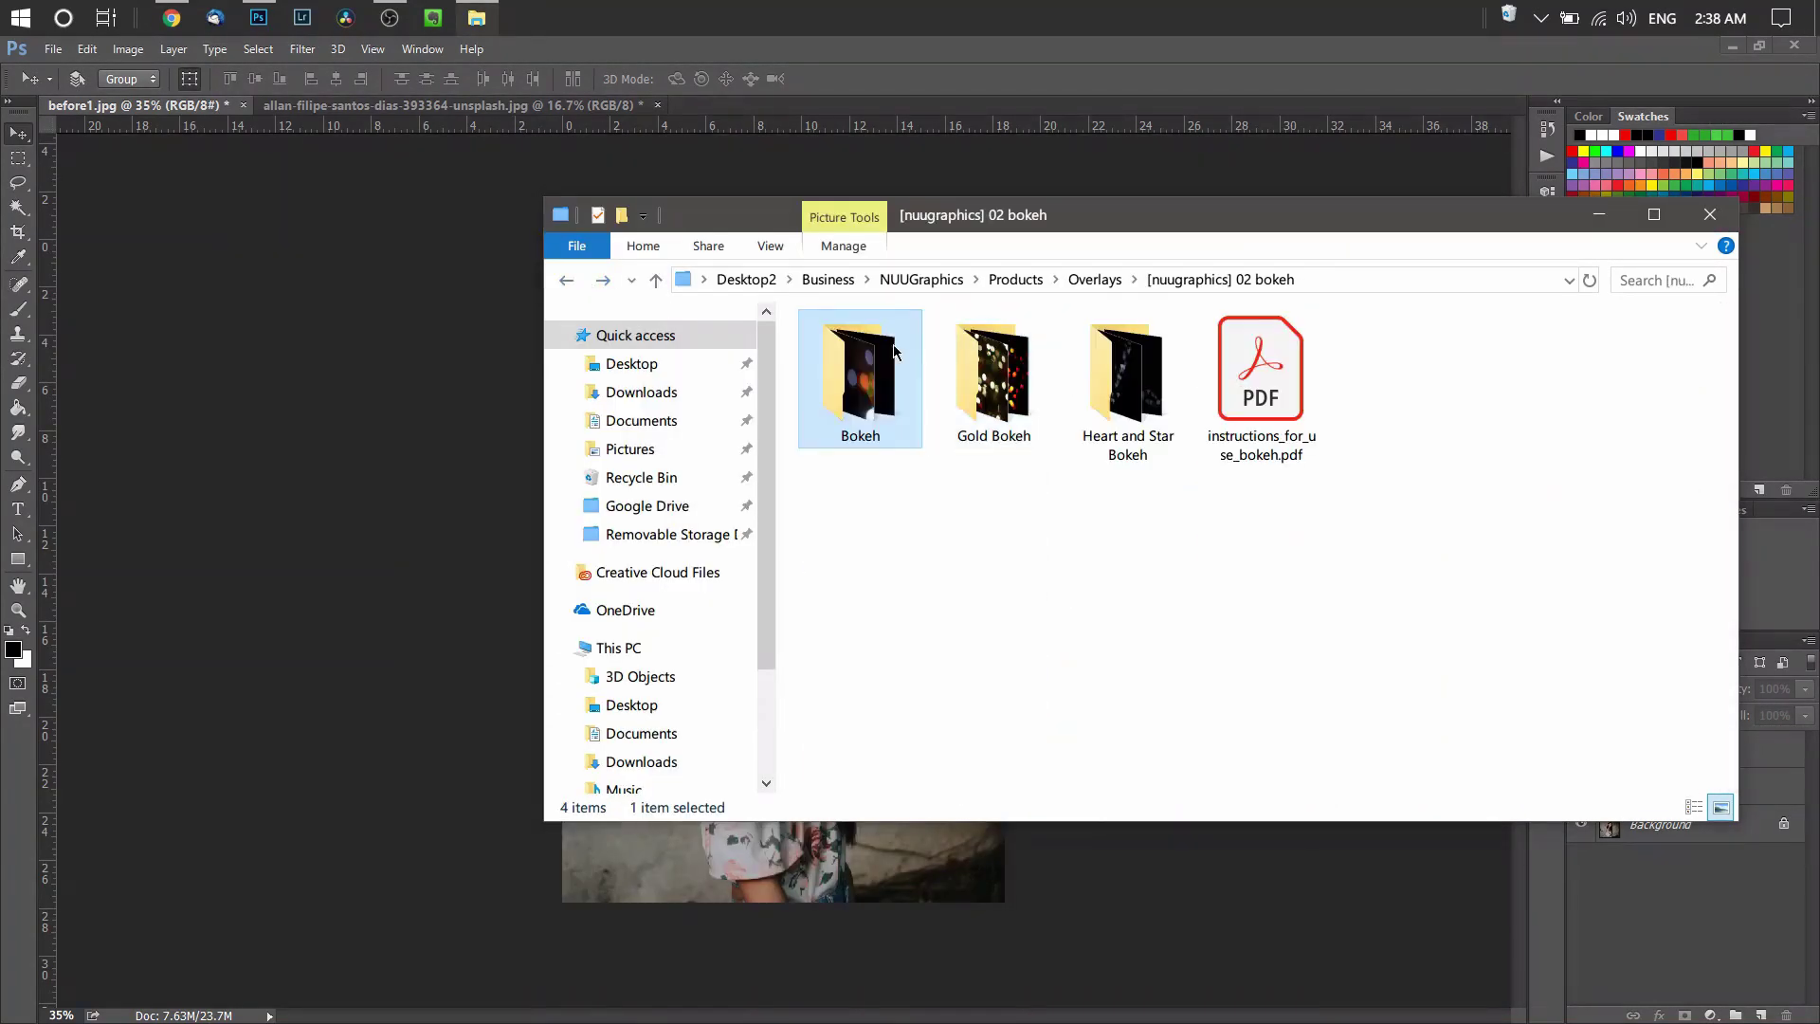
double_click(992, 410)
scroll(1725, 436, "down", 2)
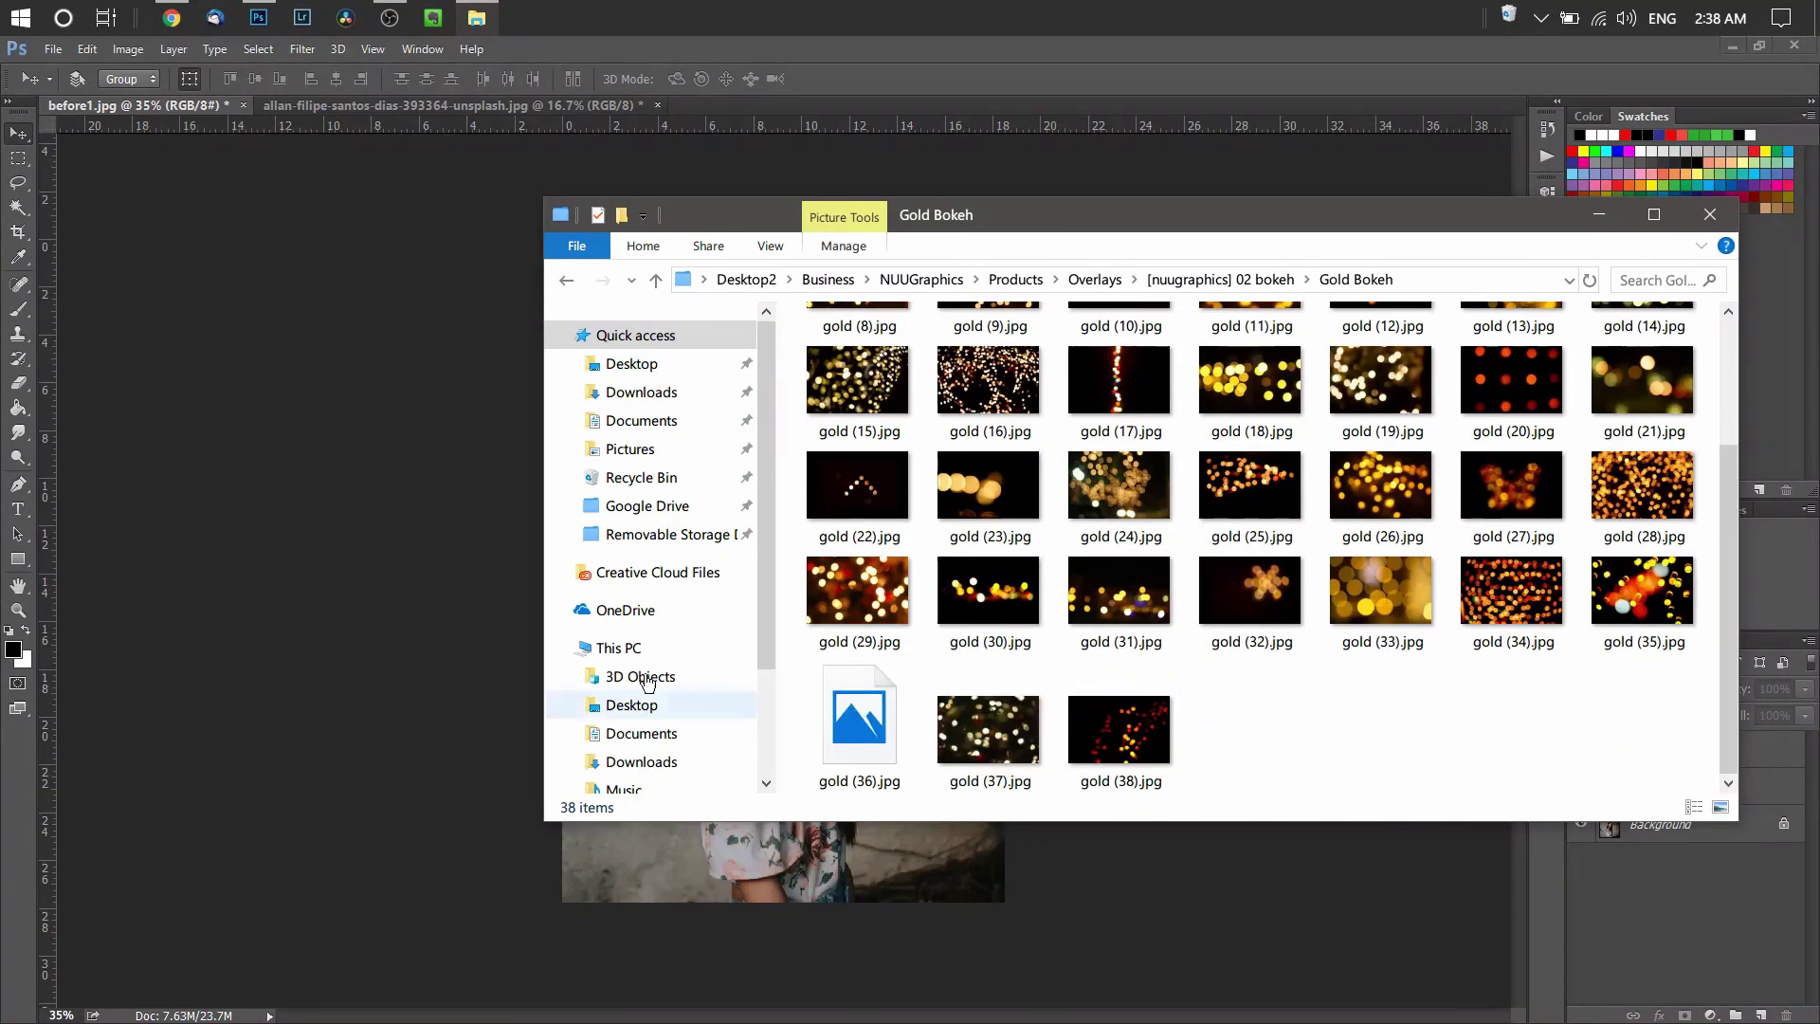
scroll(1728, 606, "up", 2)
scroll(1748, 626, "down", 2)
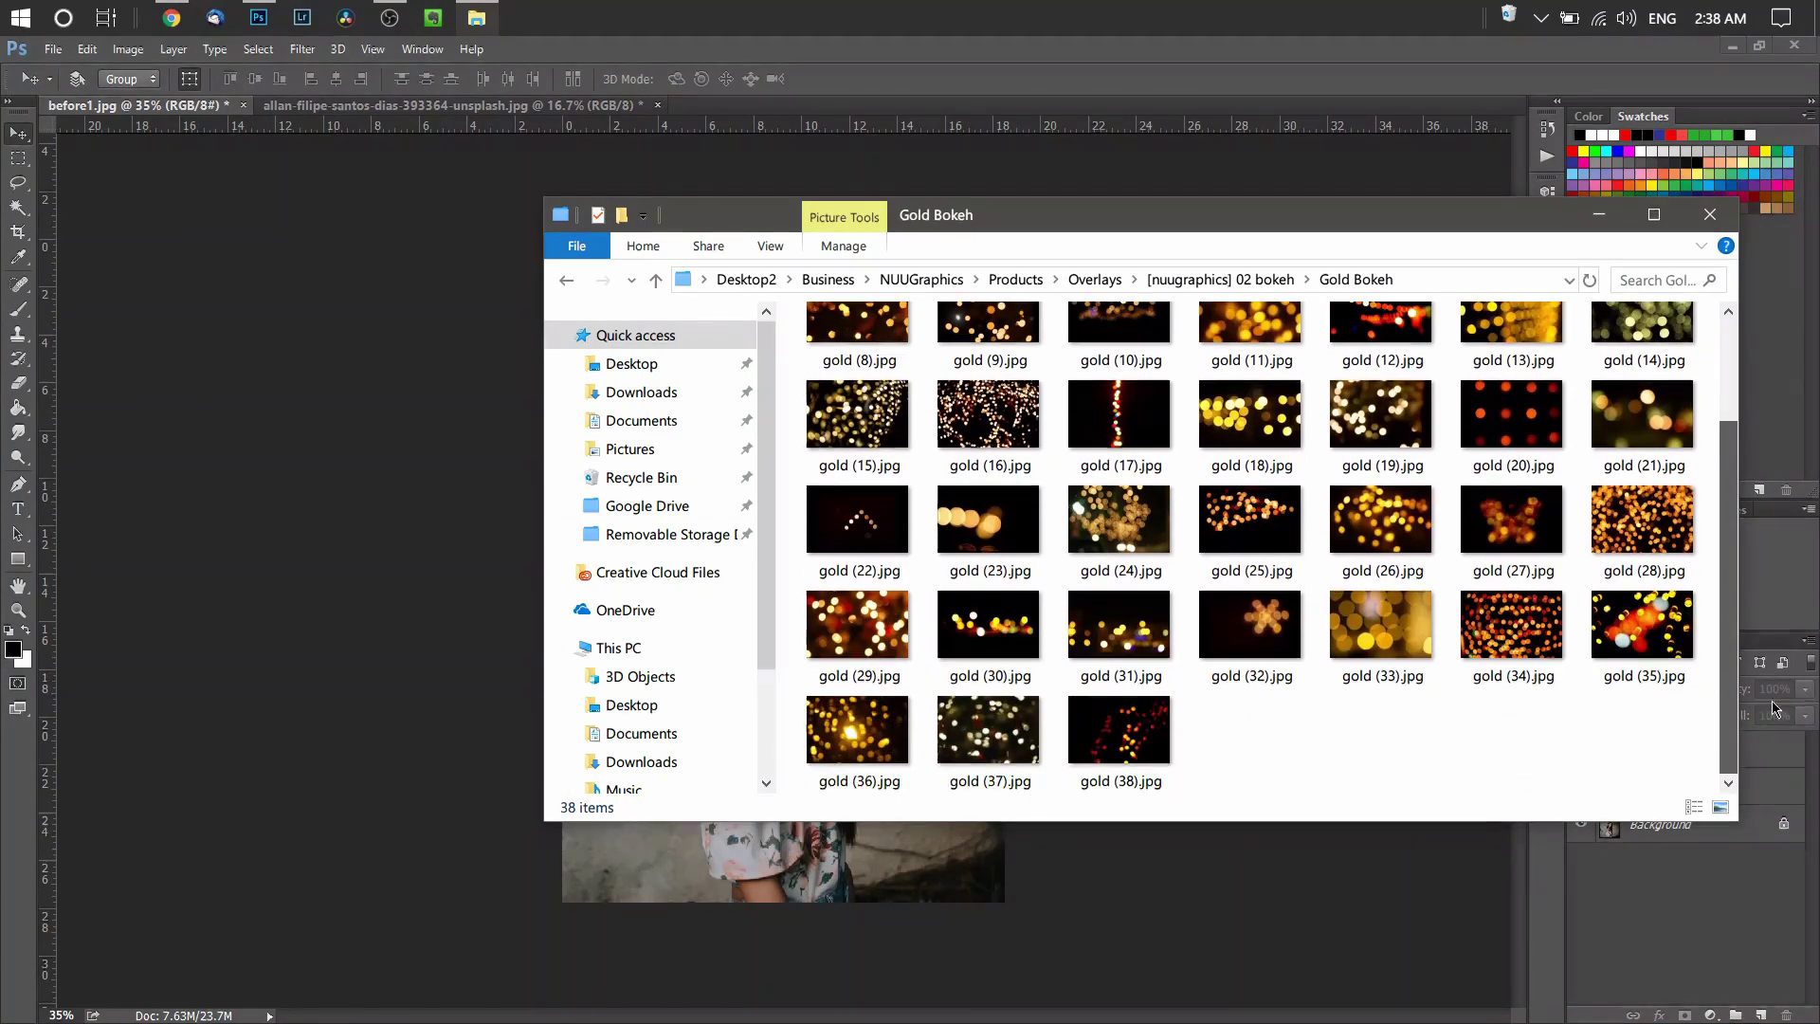
scroll(1479, 433, "up", 2)
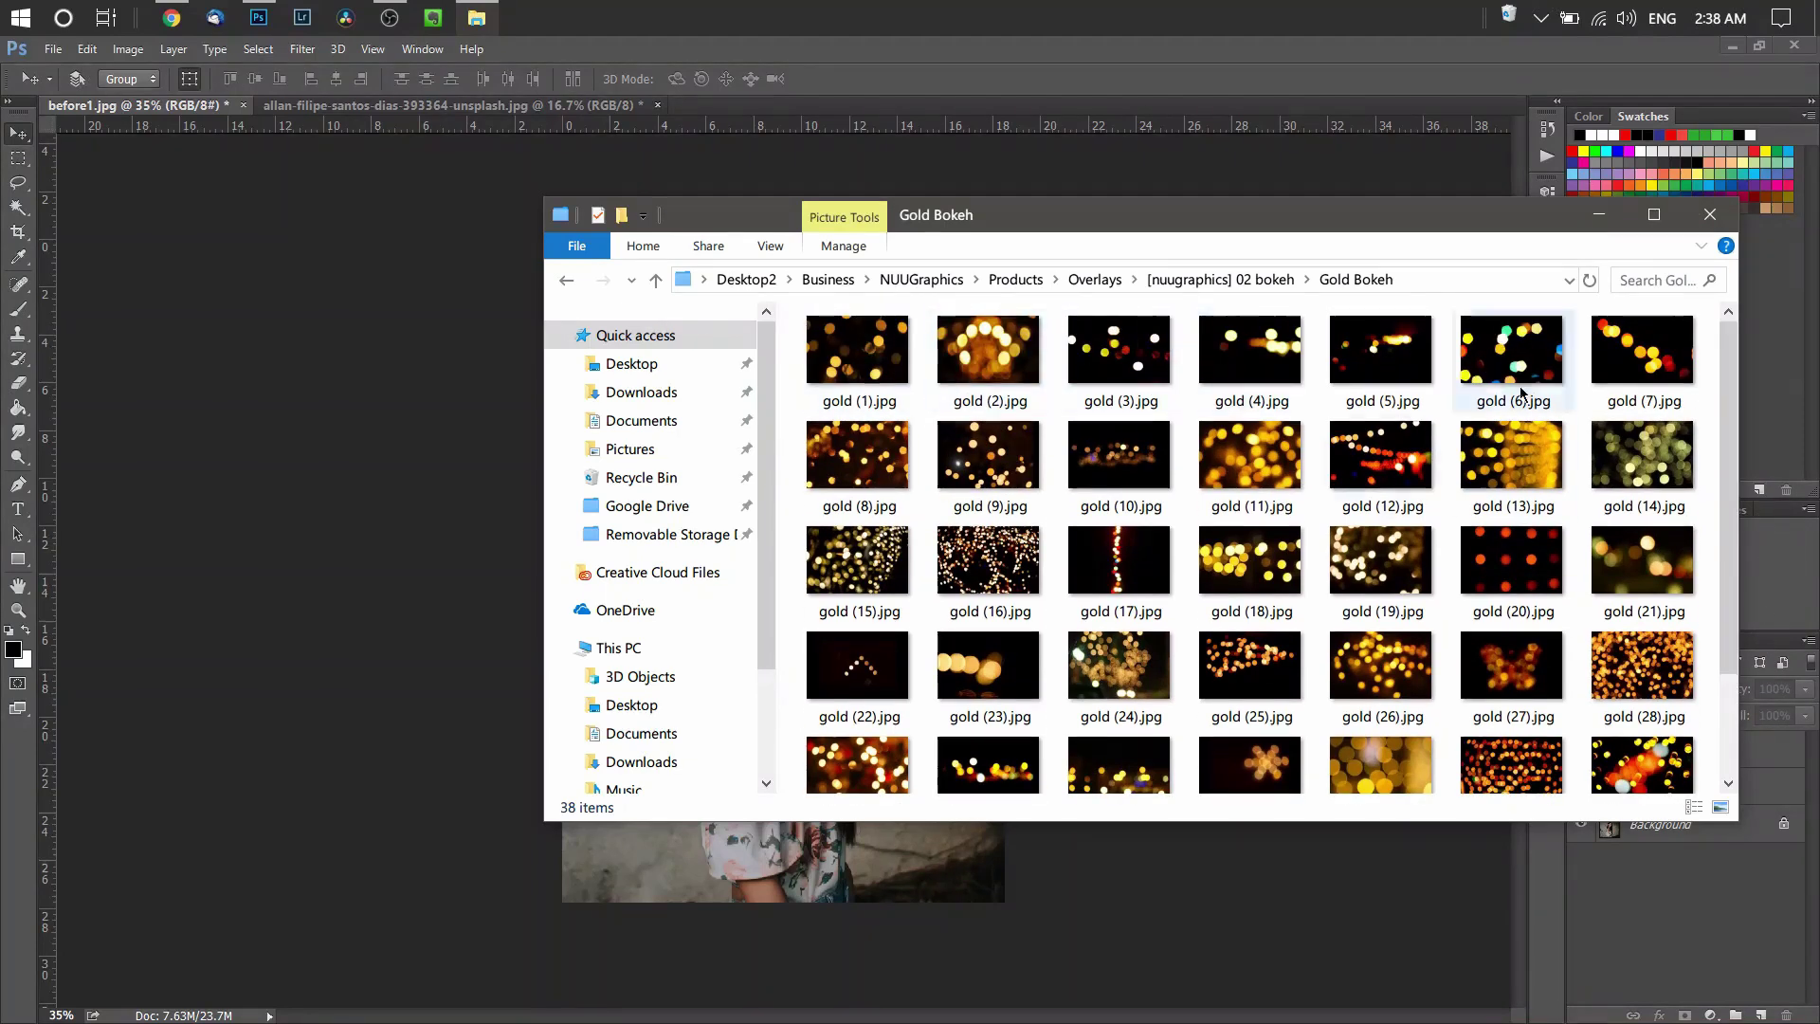
left_click(565, 281)
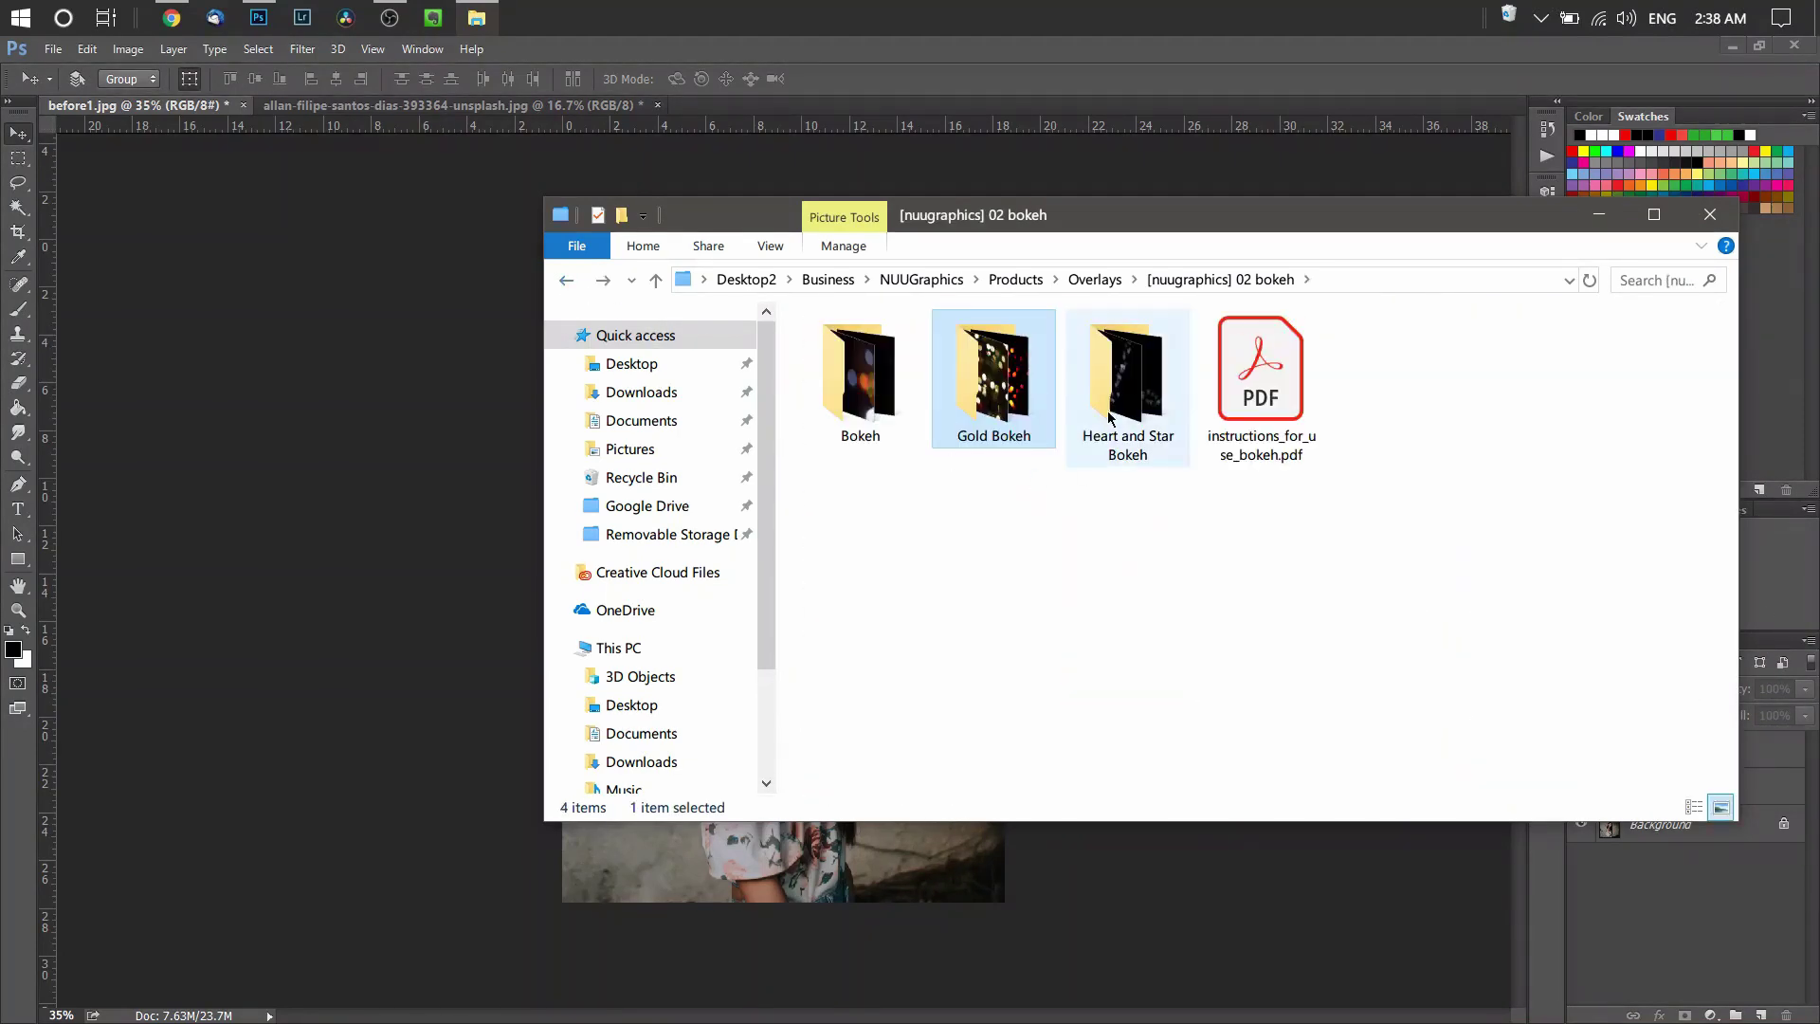
left_click(1147, 416)
double_click(1128, 405)
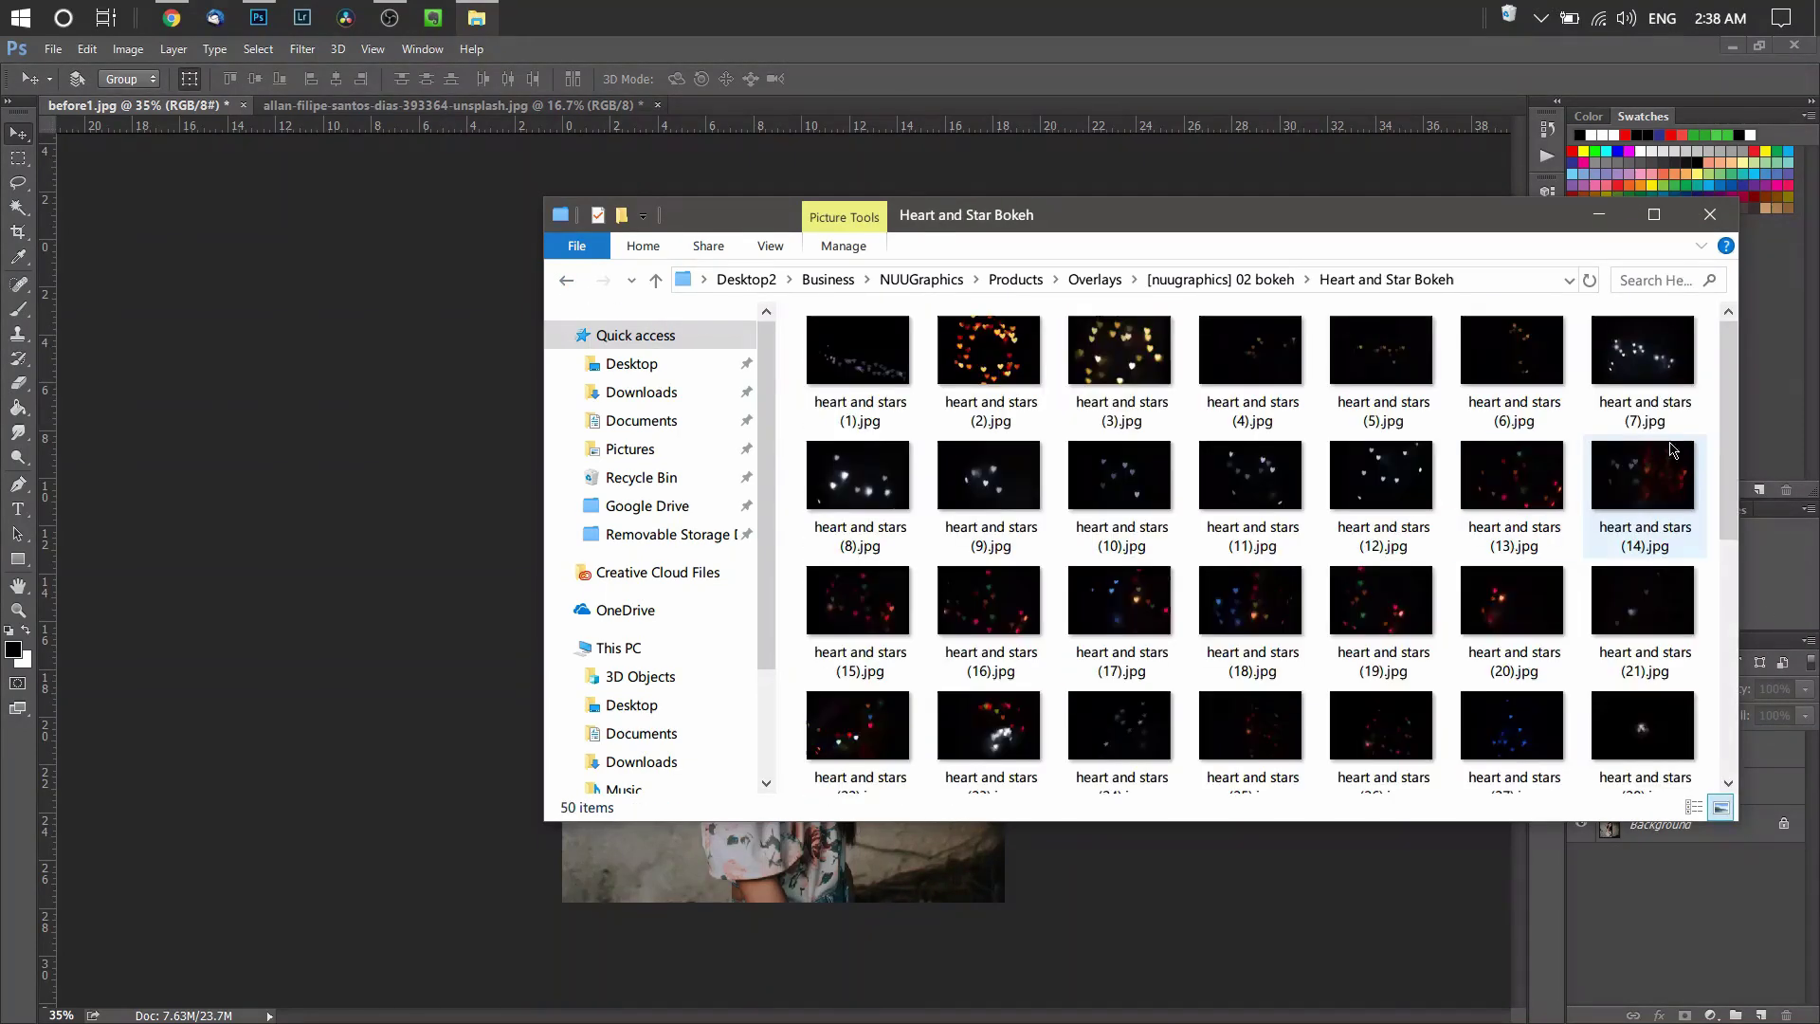
left_click(1132, 360)
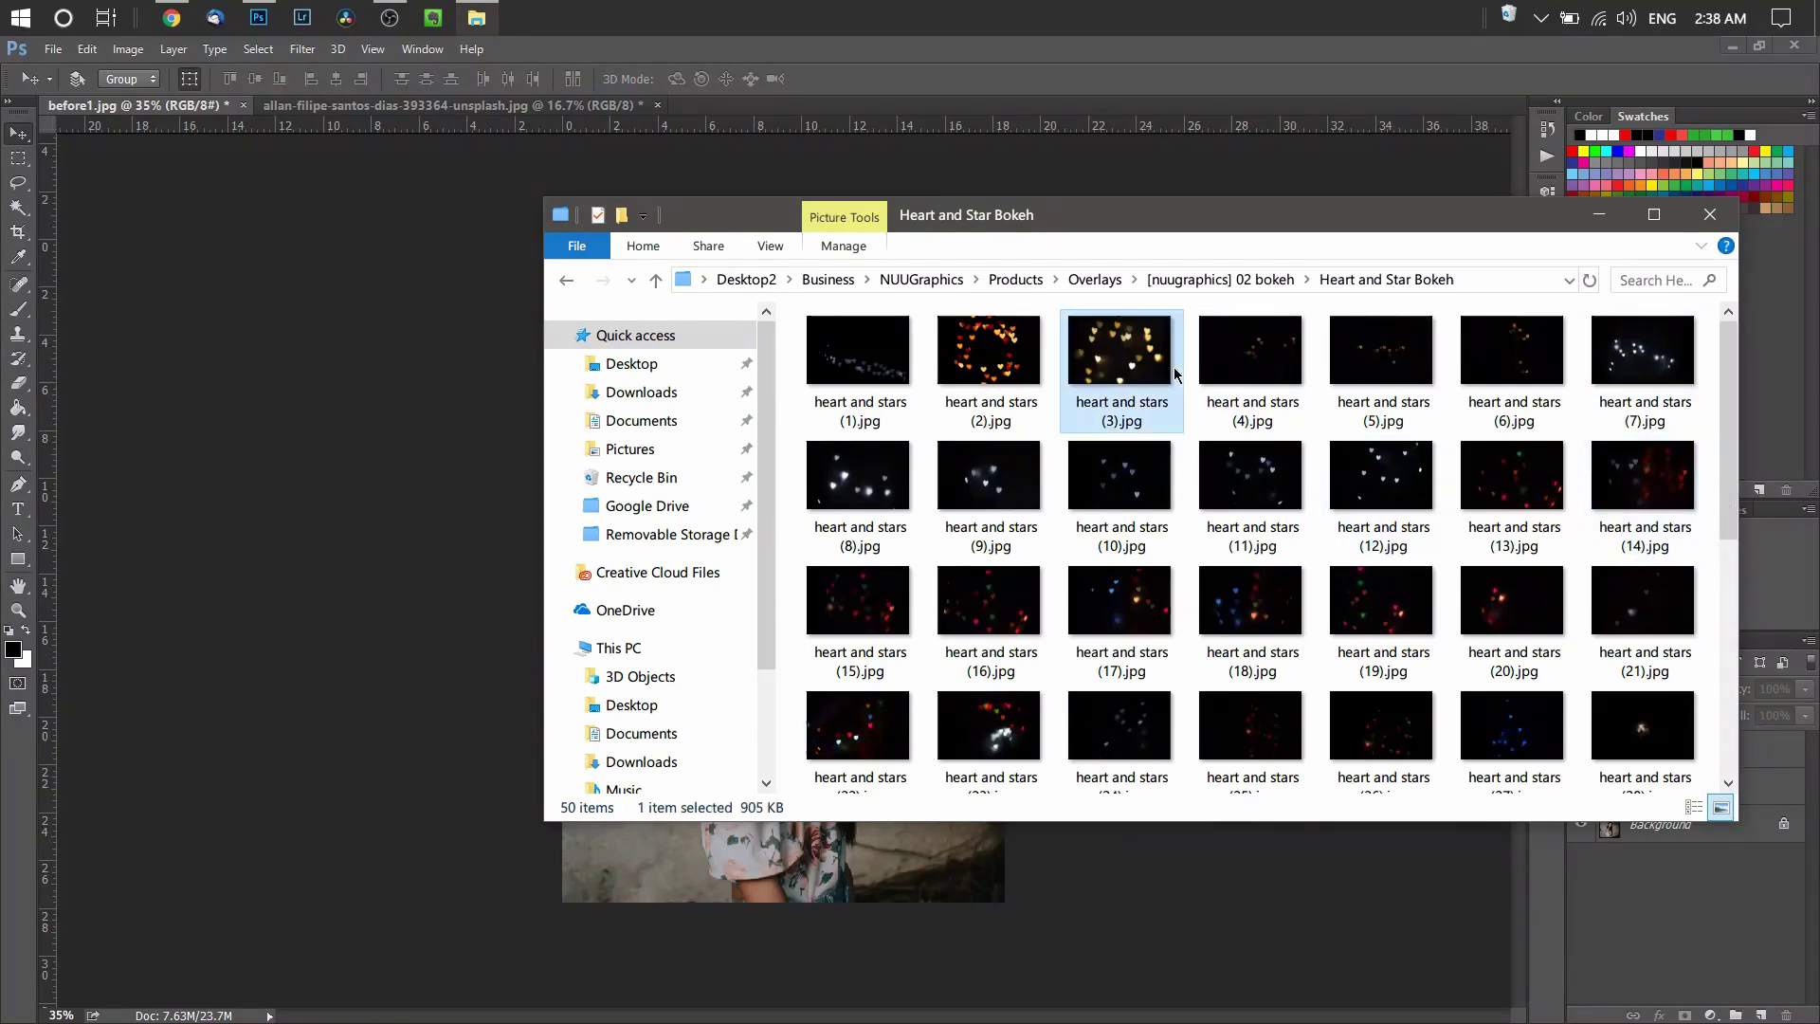
key("space")
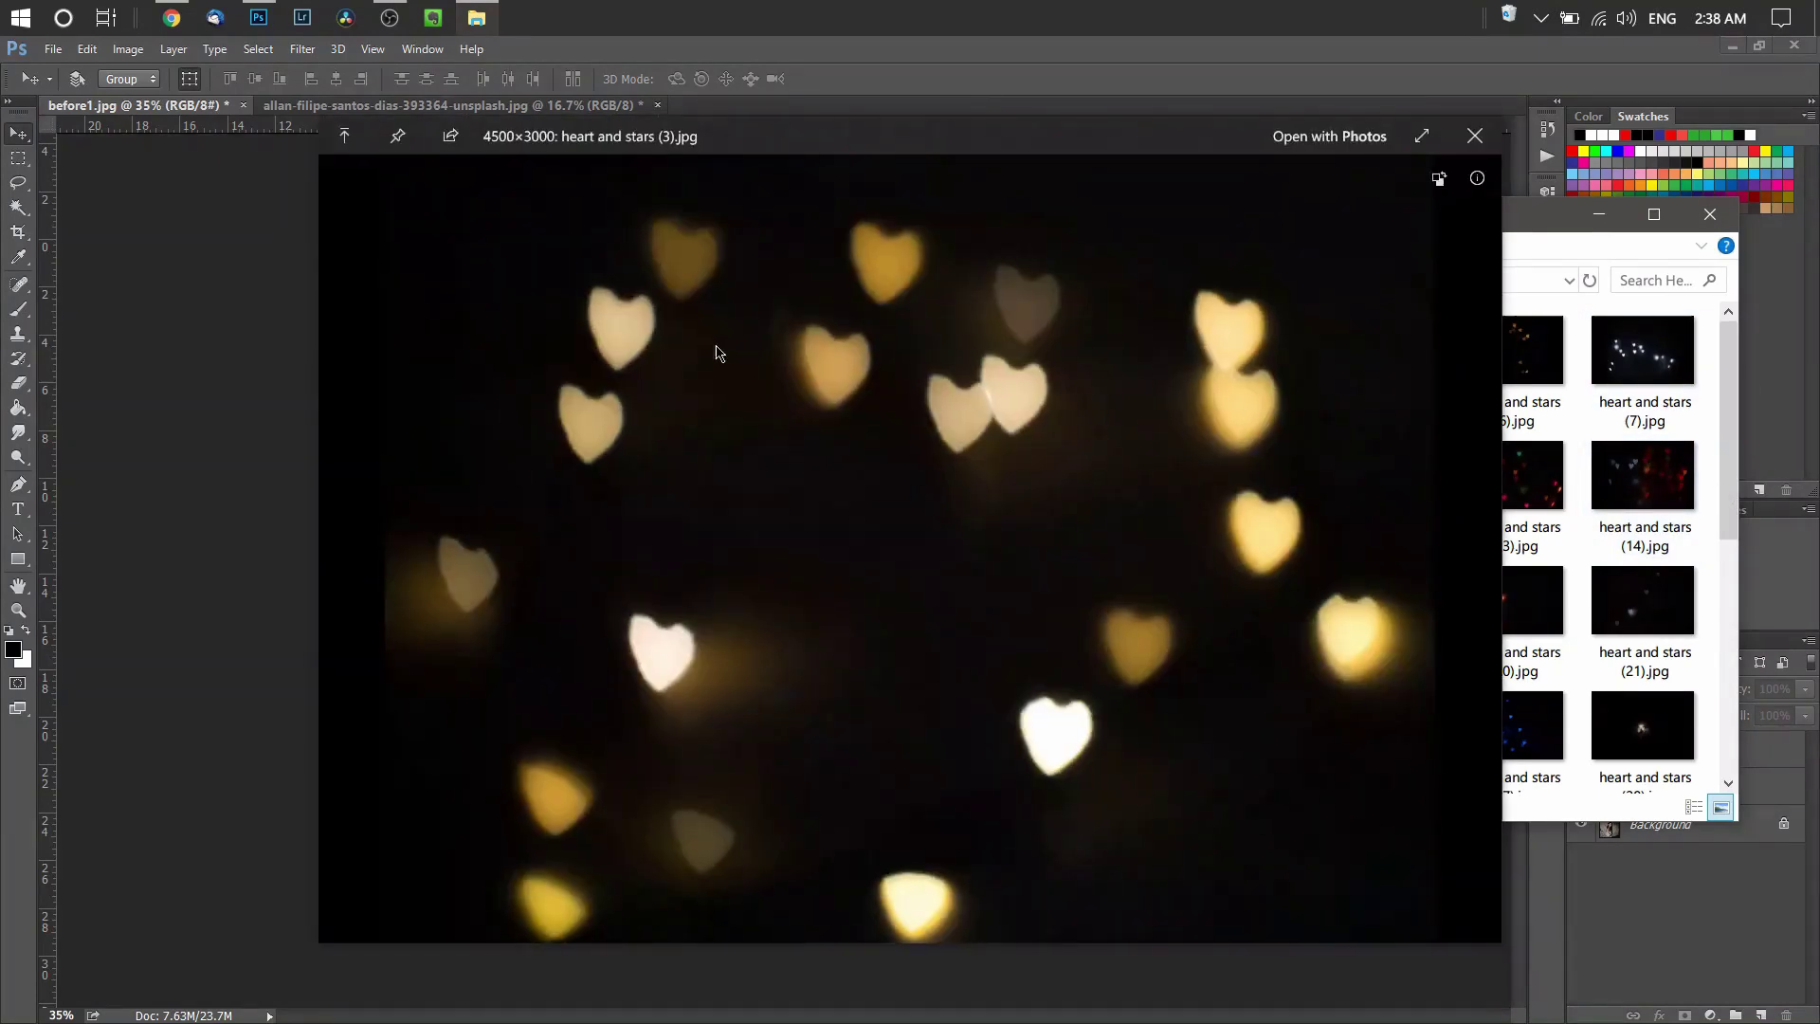
key("space")
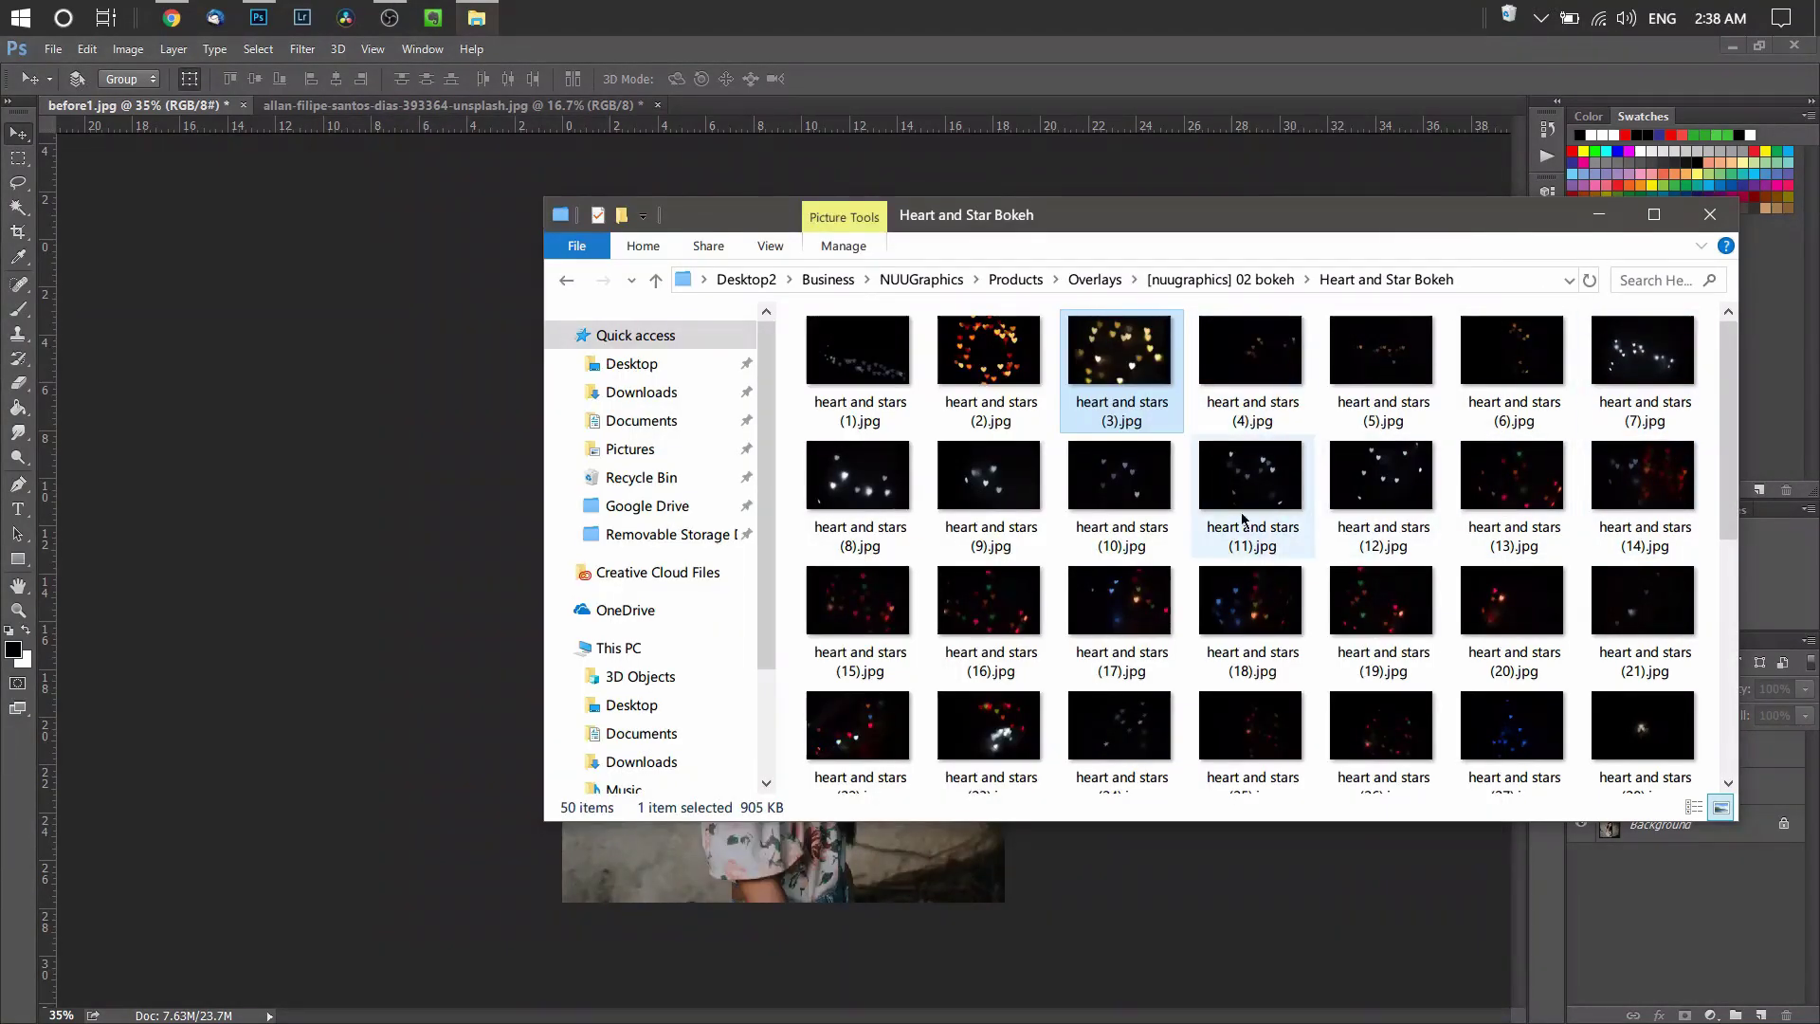
scroll(1241, 597, "down", 5)
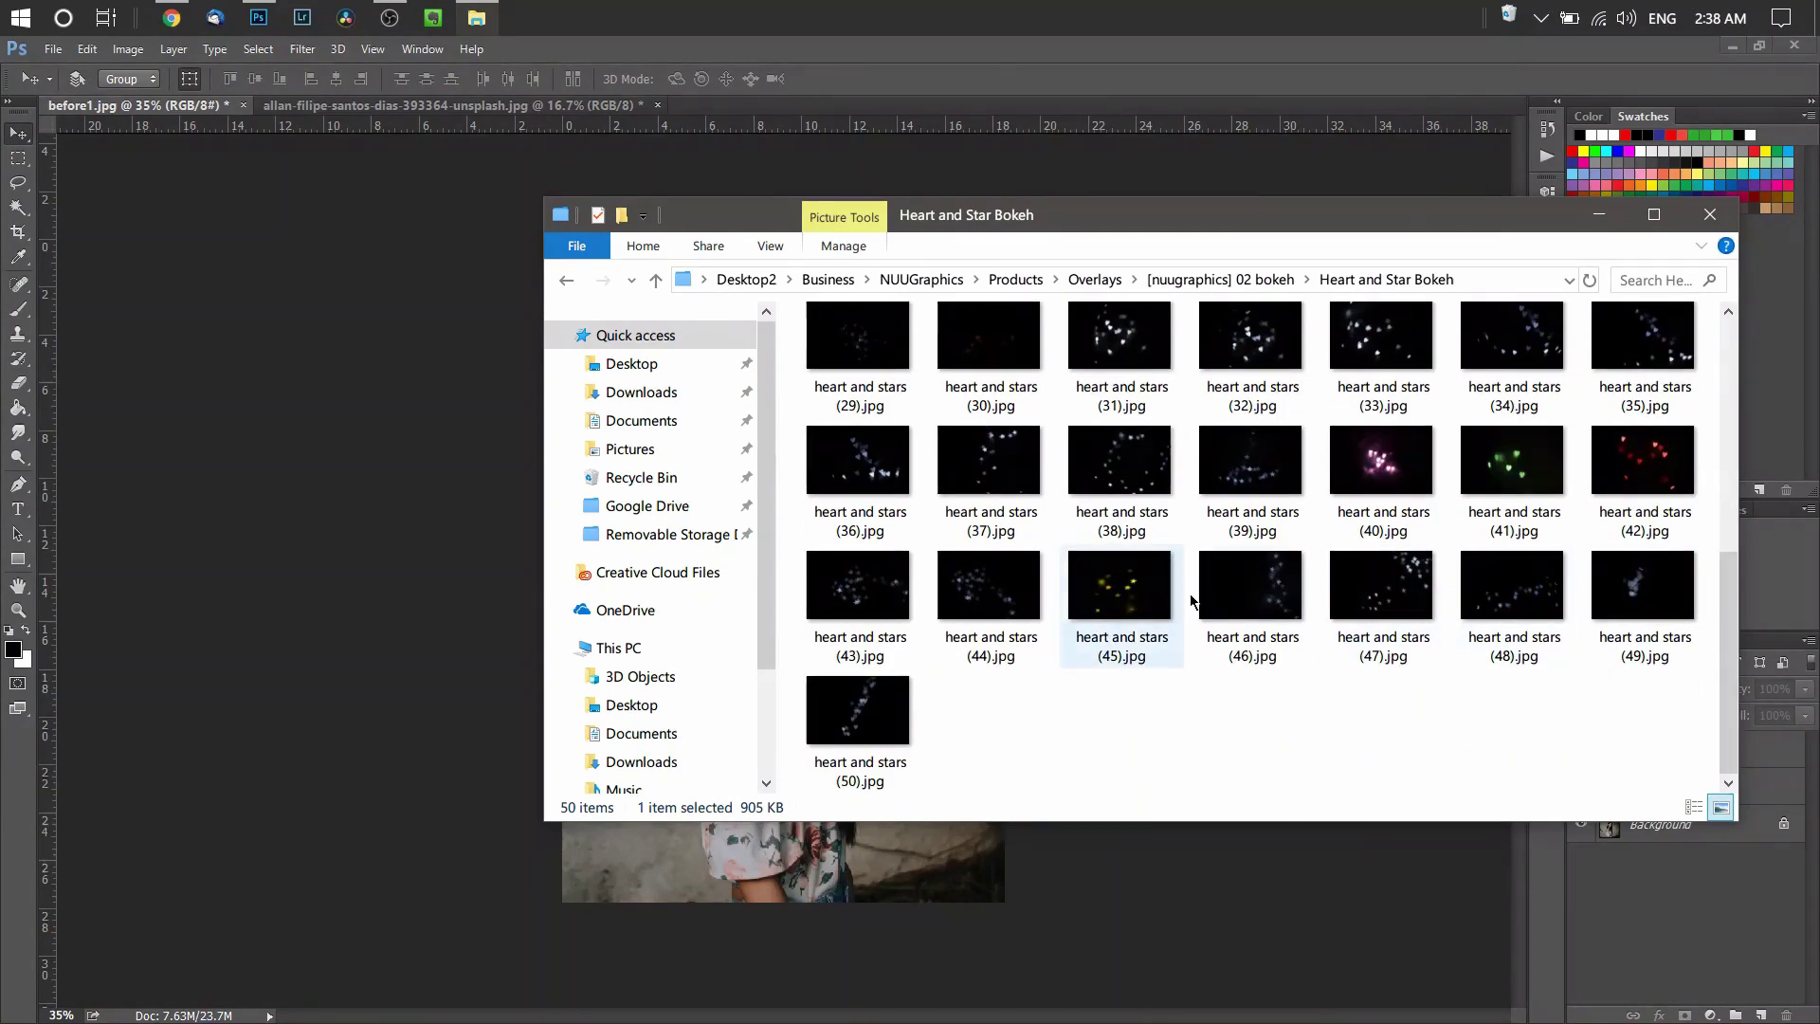
left_click(1119, 587)
key("space")
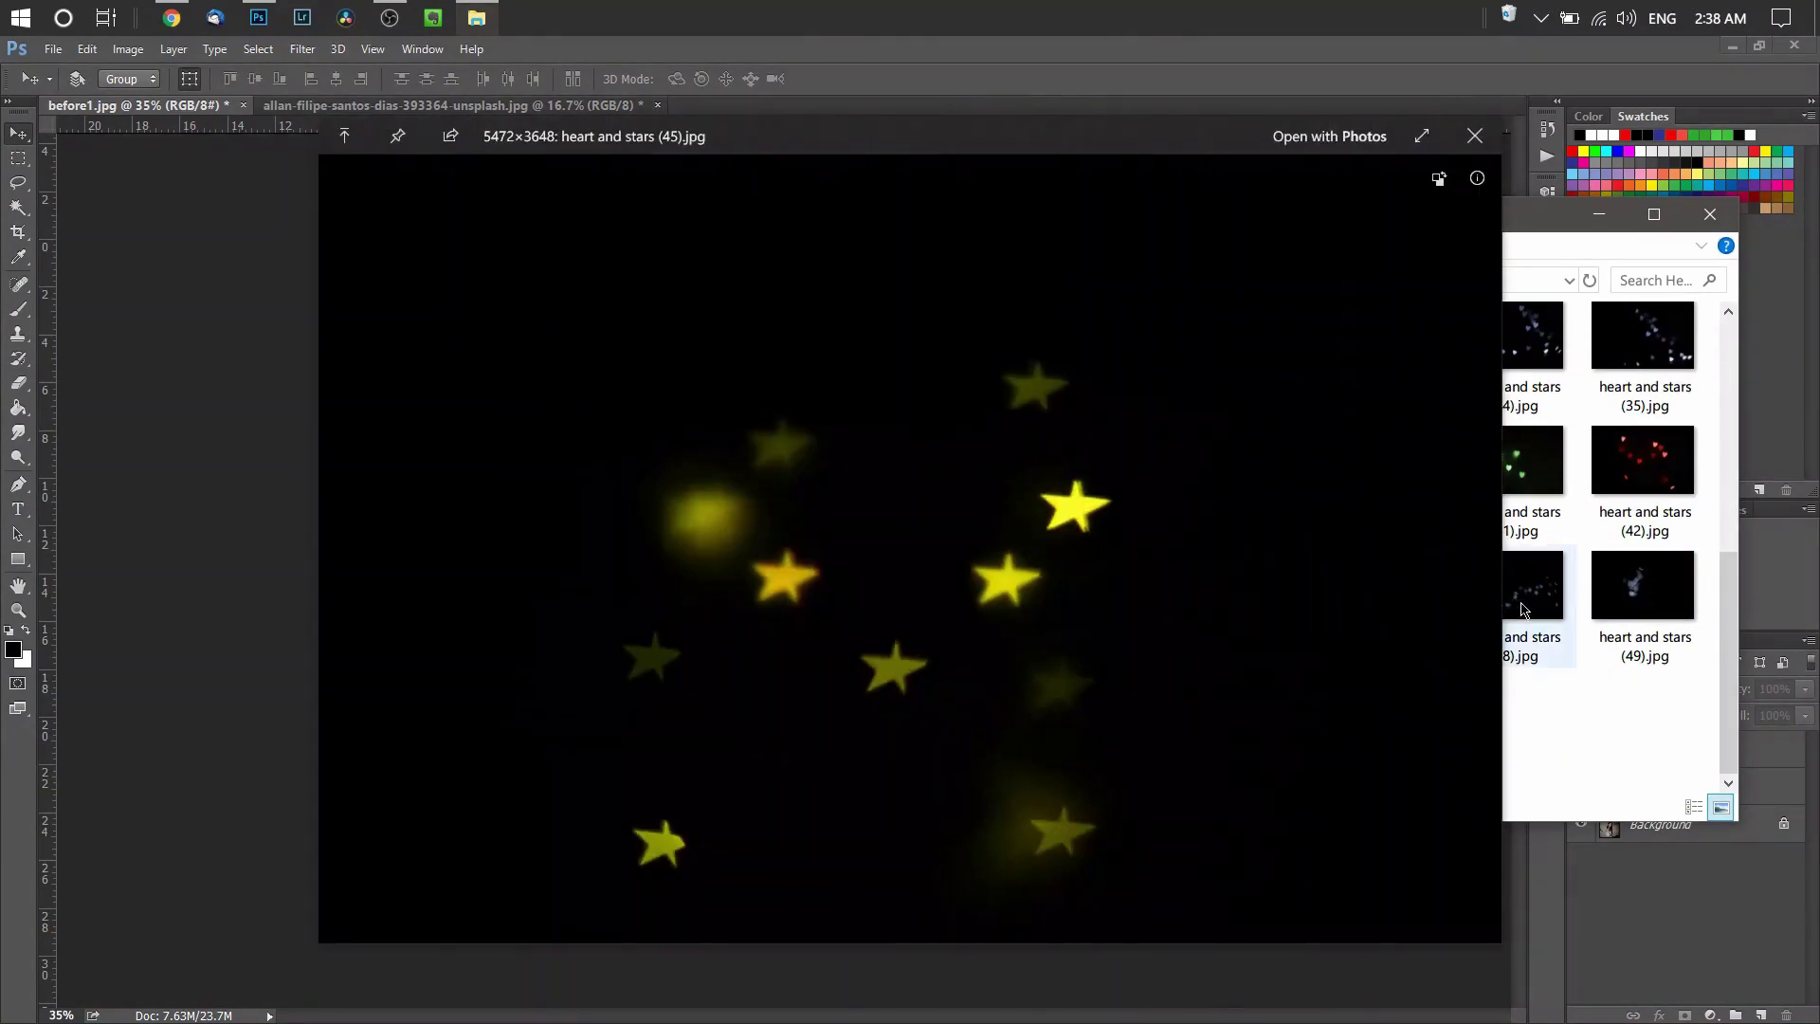
left_click(1513, 609)
key("space")
key("space")
left_click(1351, 484)
key("space")
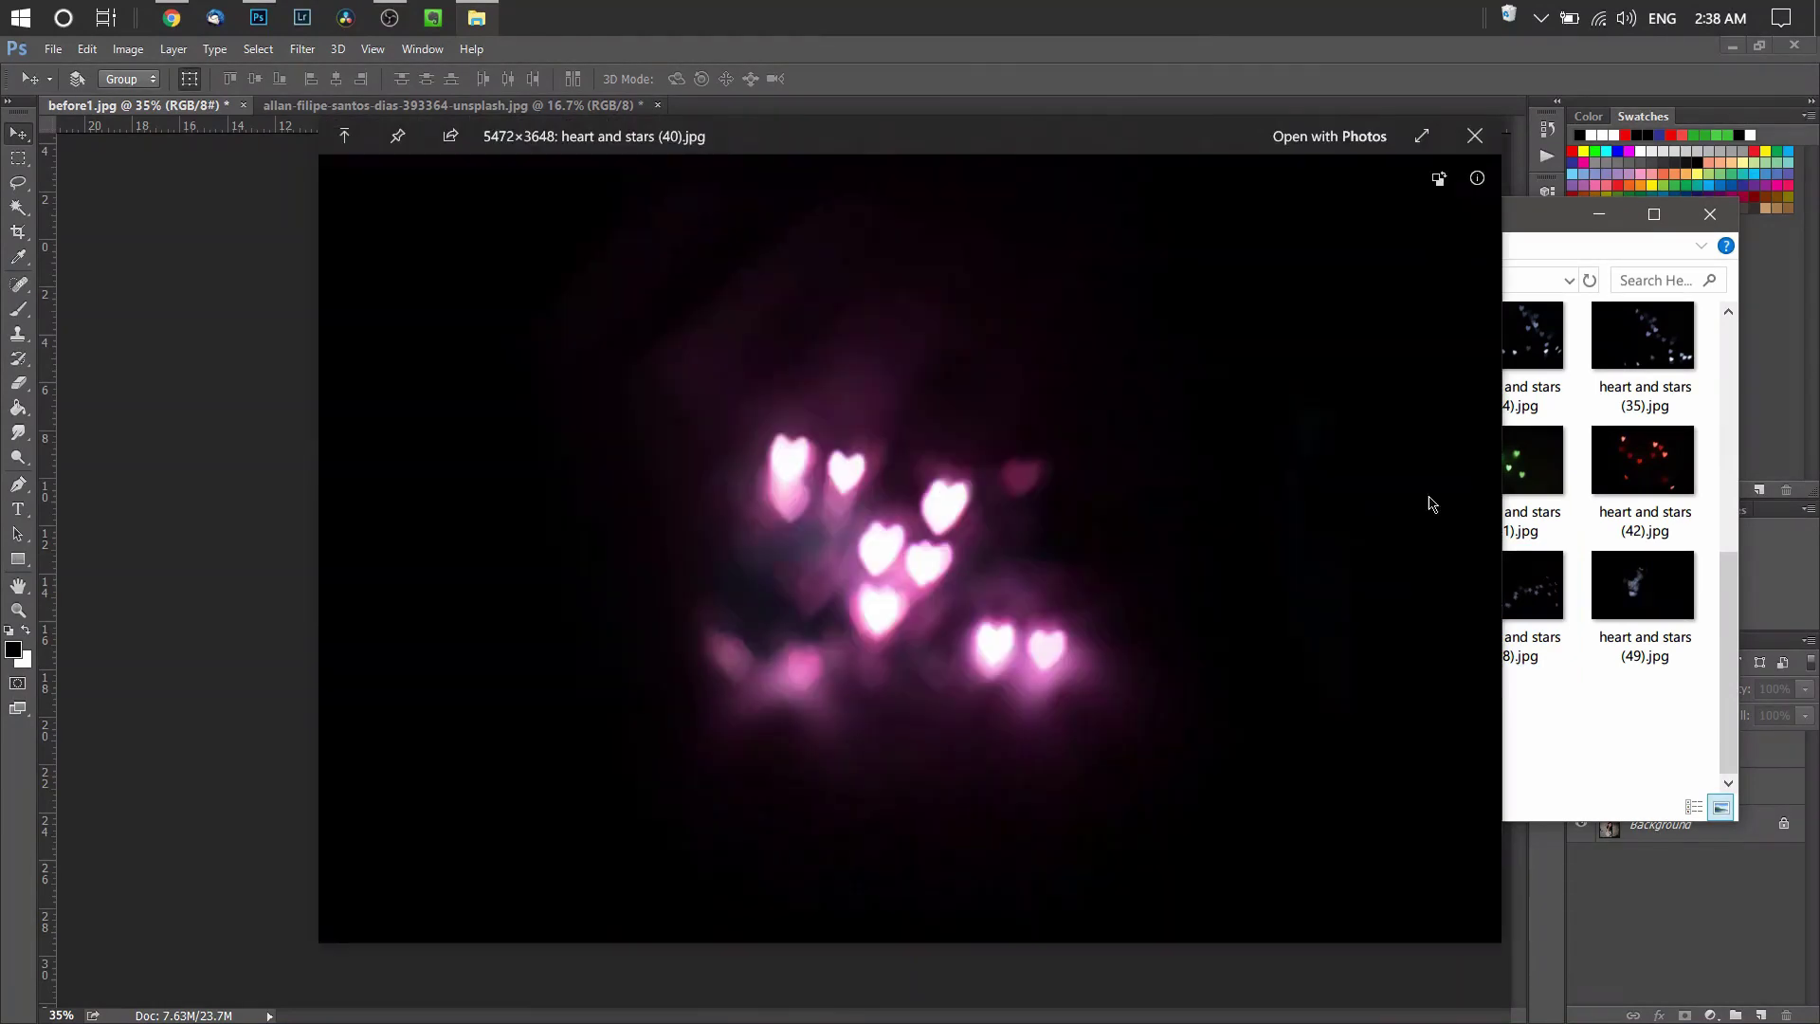
left_click(1527, 485)
key("space")
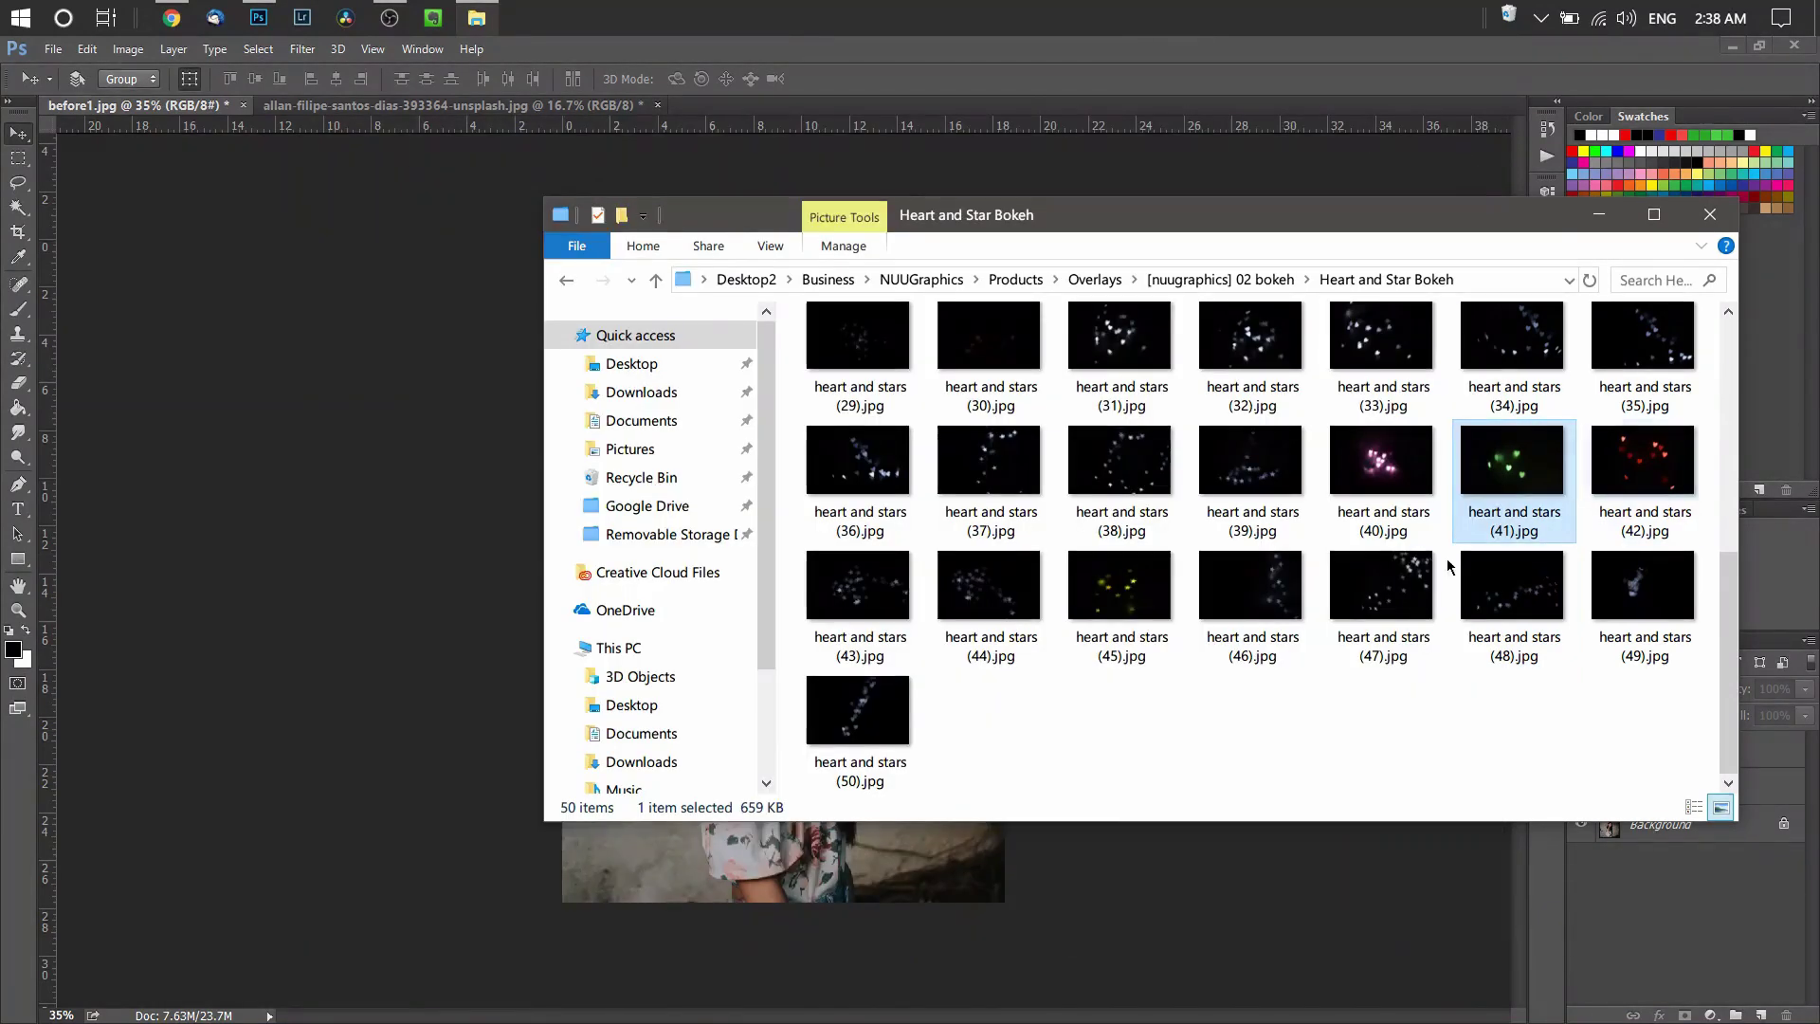
left_click(1404, 686)
scroll(1137, 588, "up", 3)
scroll(938, 500, "down", 3)
left_click(858, 716)
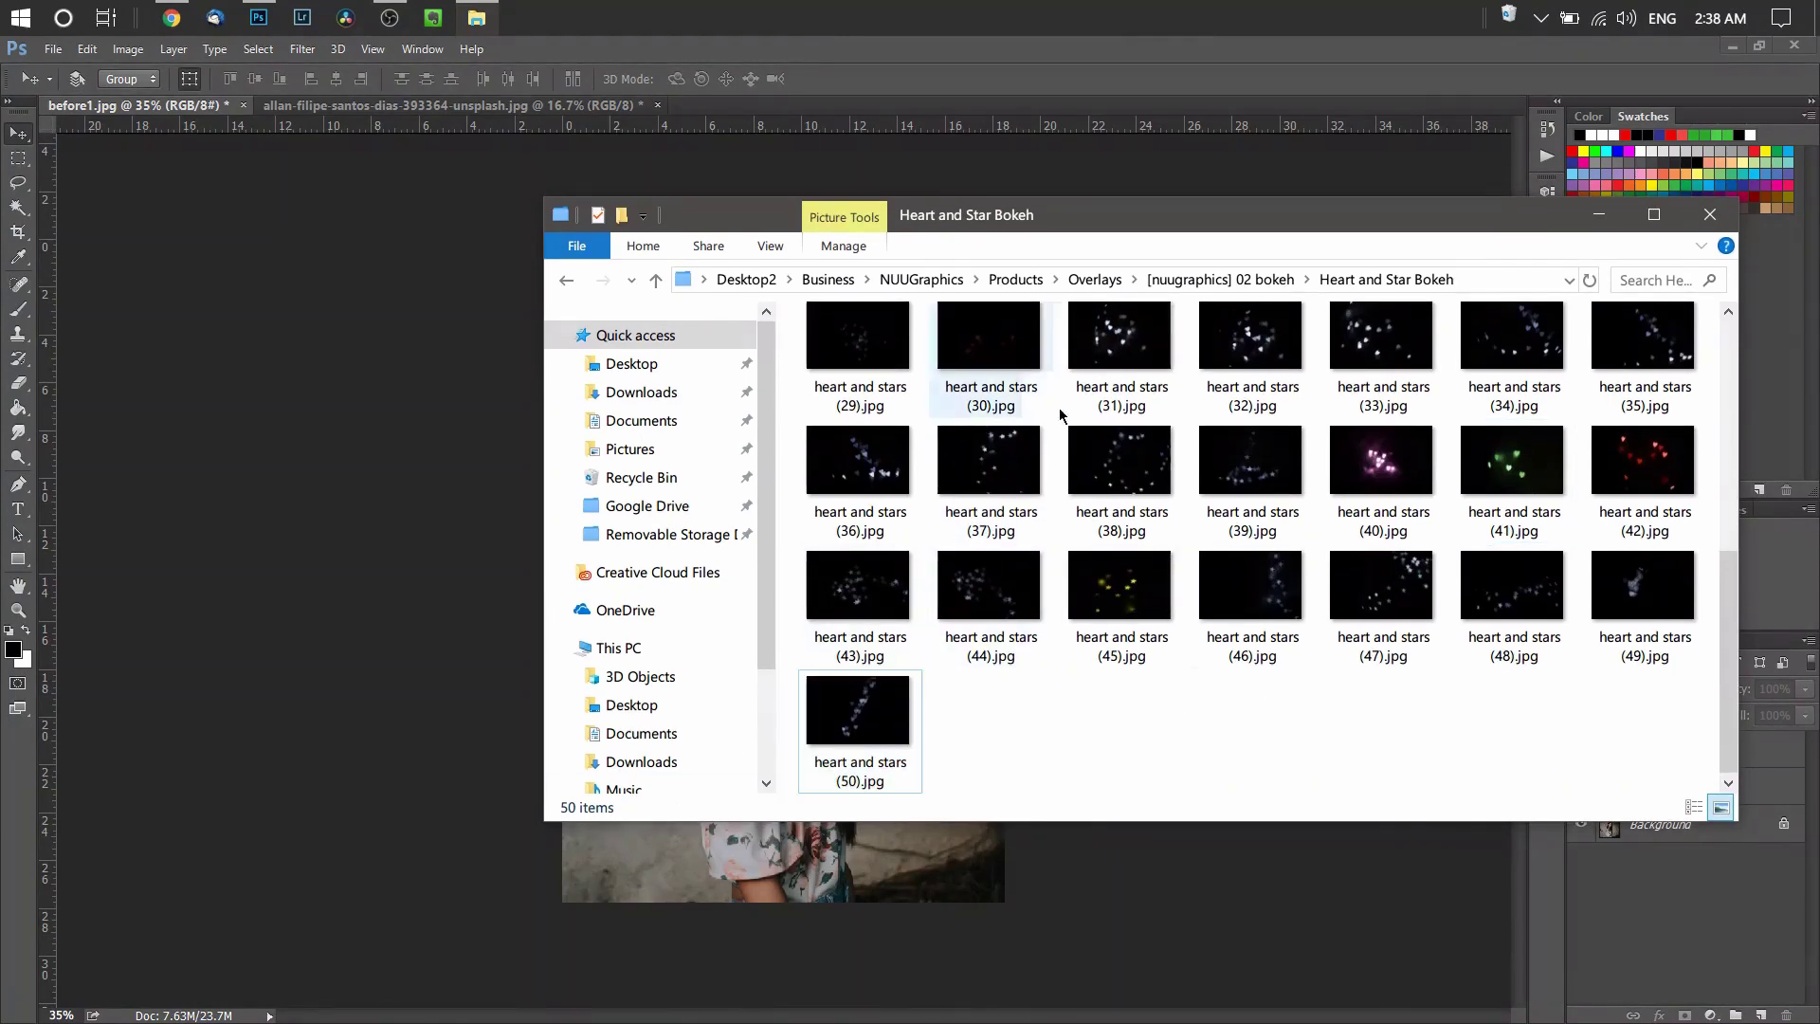
scroll(1067, 483, "up", 3)
left_click(565, 279)
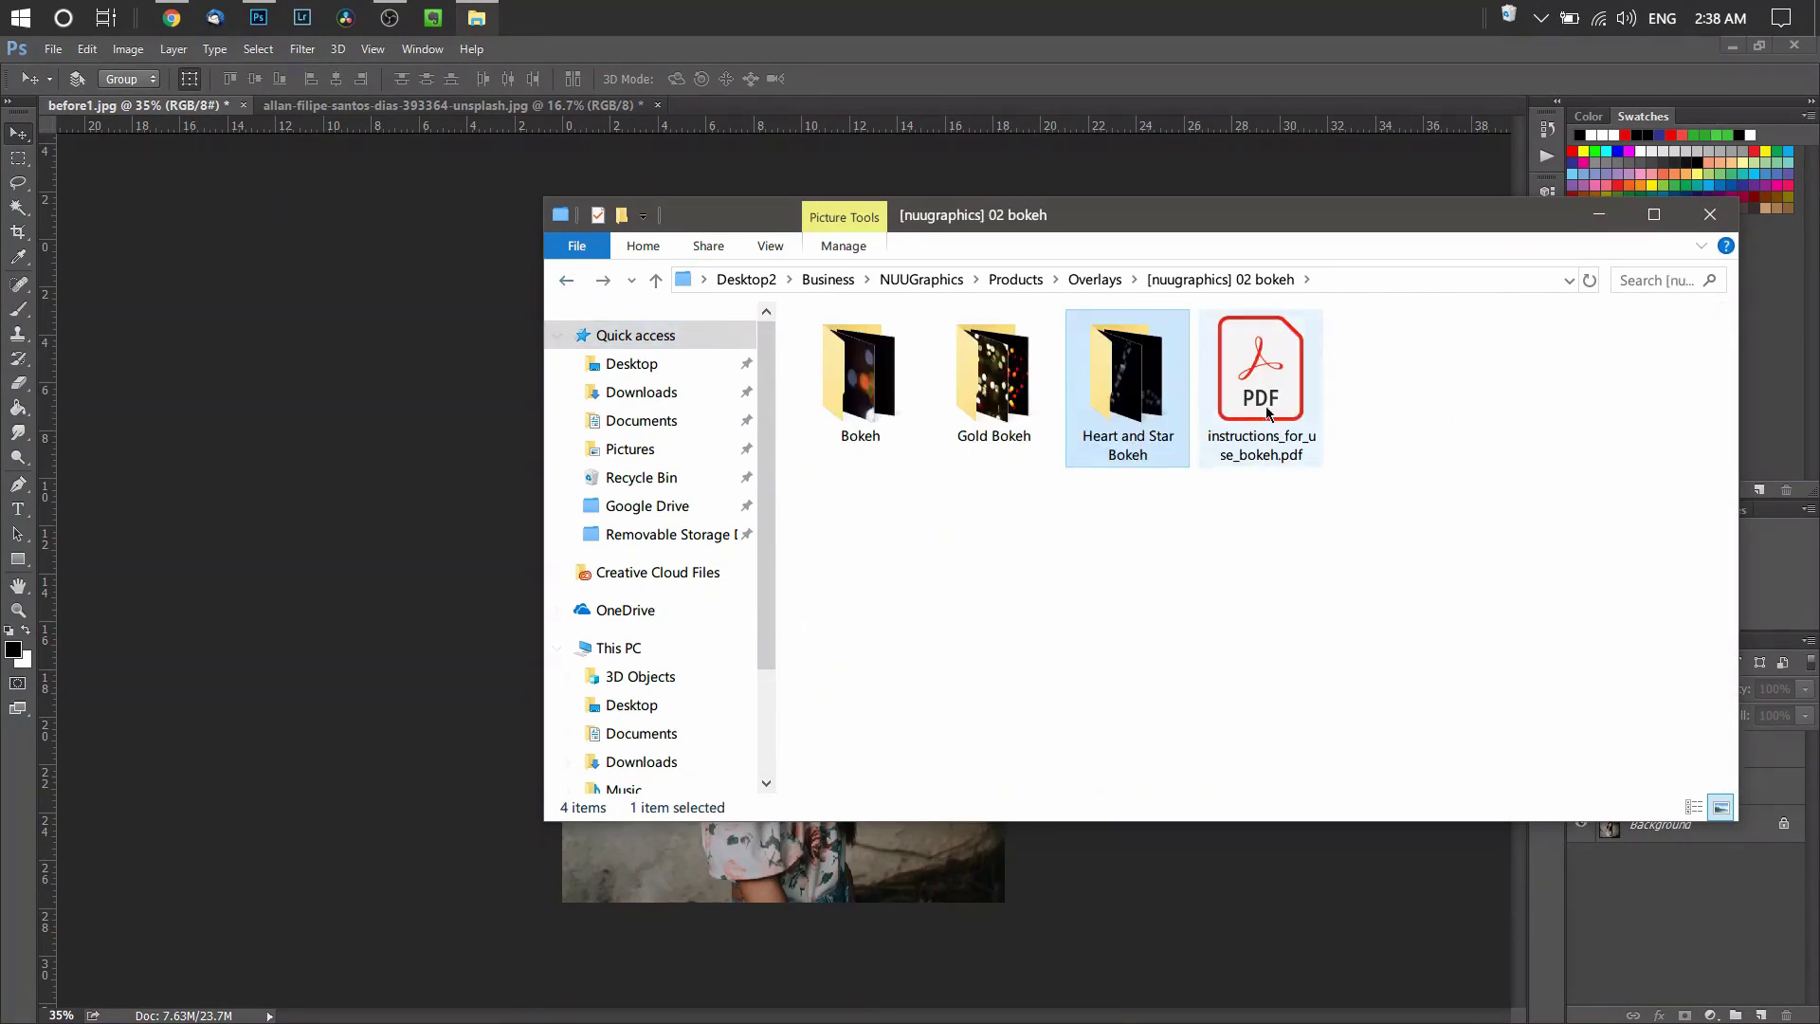
Step: Open the Bokeh folder, then check both portrait documents in Photoshop
double_click(853, 383)
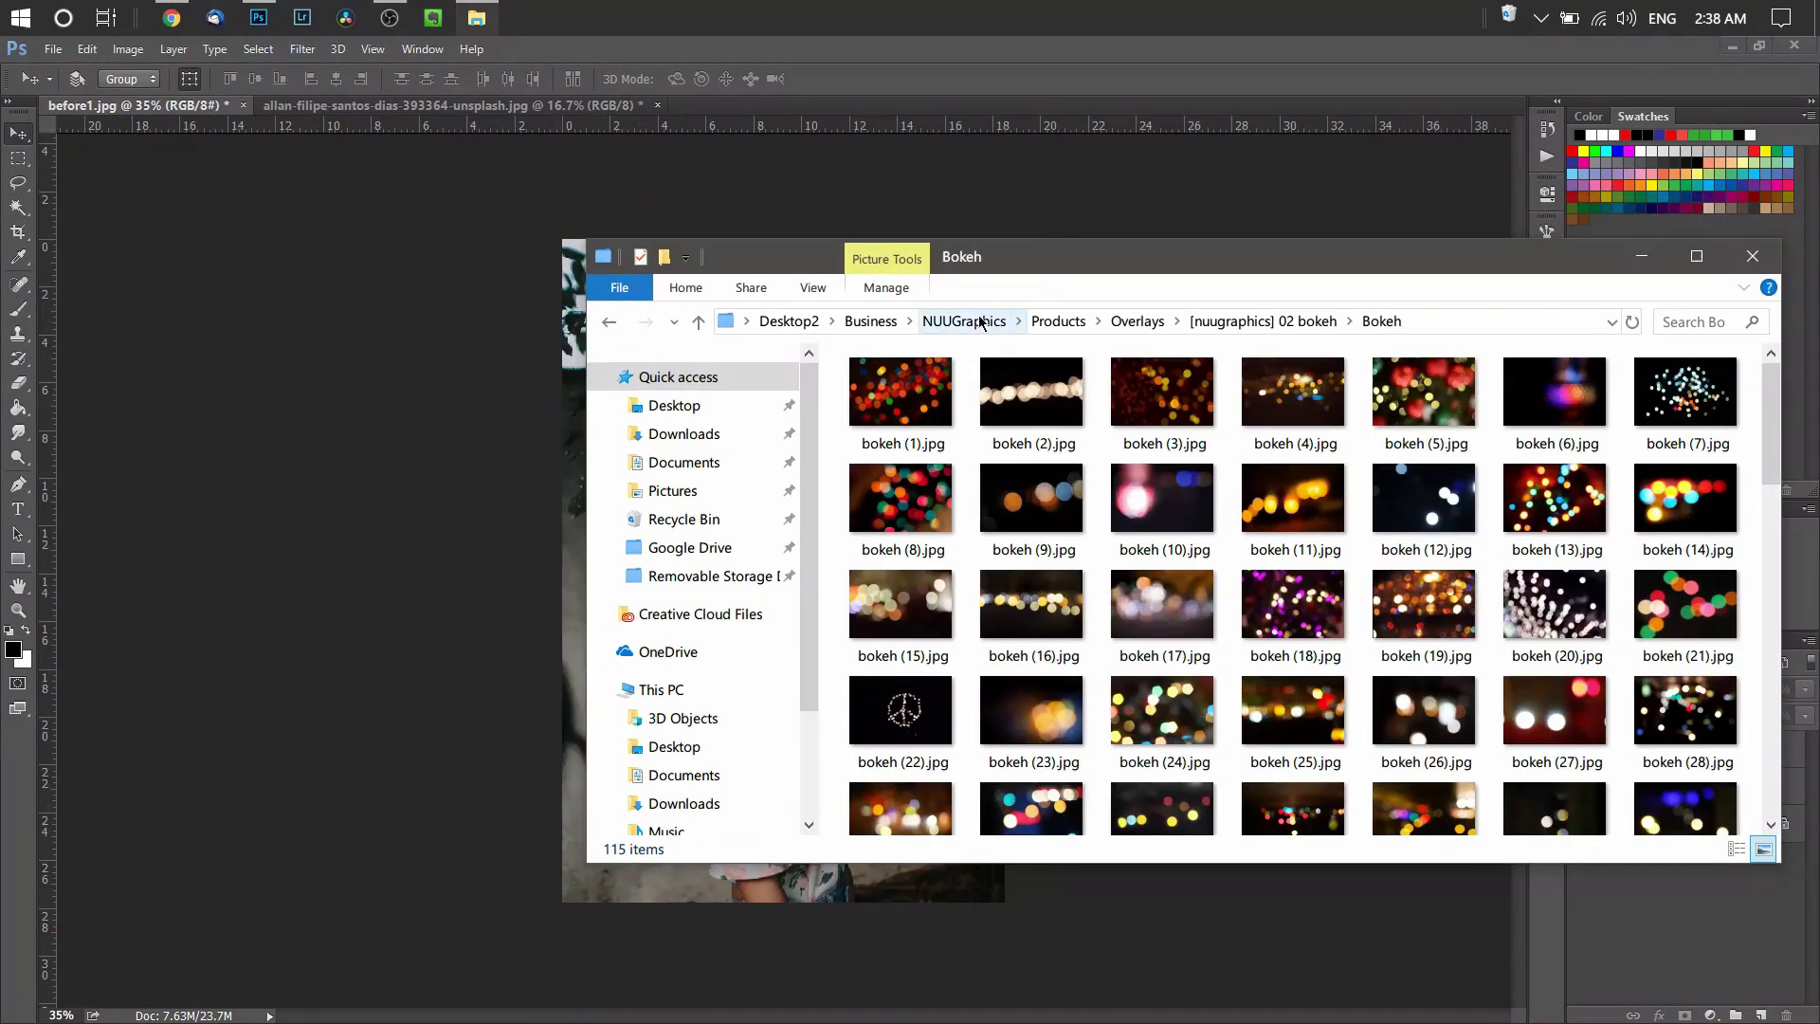
left_click(986, 224)
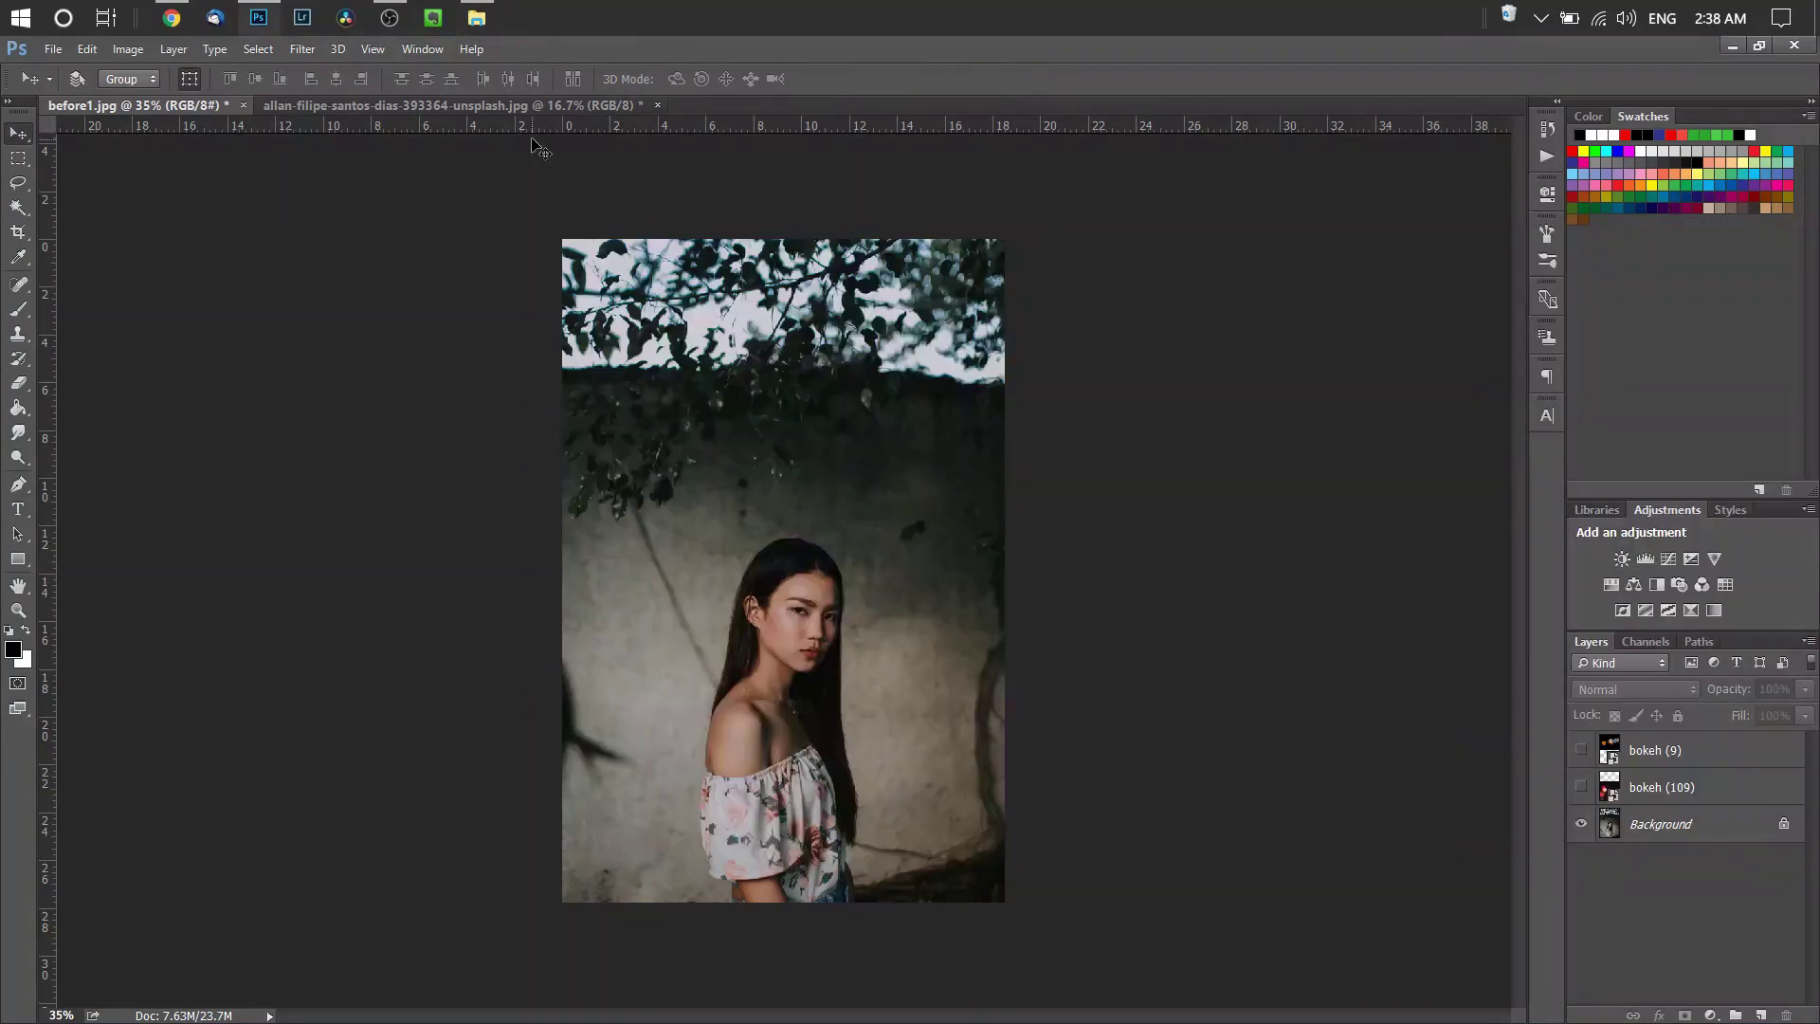
left_click(445, 105)
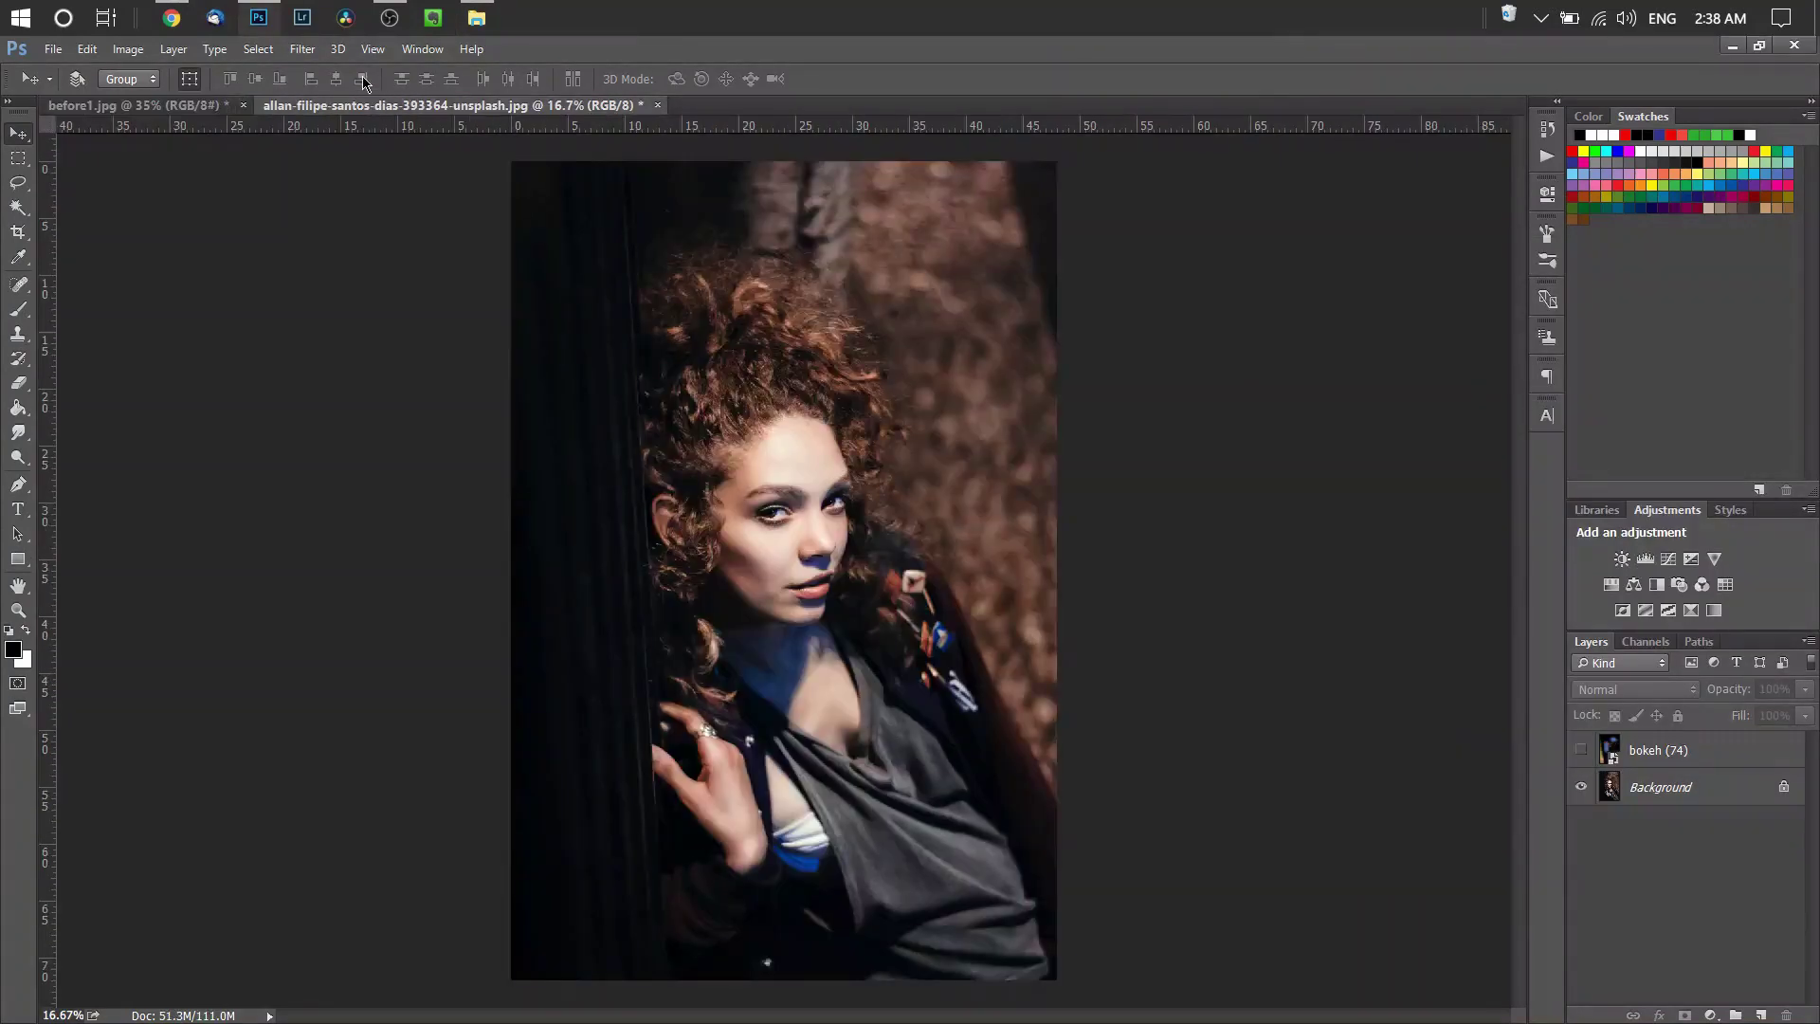
left_click(177, 105)
Step: Return to the Bokeh folder and browse to its last images, bokeh (113) to (115).jpg
key("alt+Tab")
scroll(1249, 717, "down", 8)
left_click(1033, 706)
scroll(1149, 567, "down", 5)
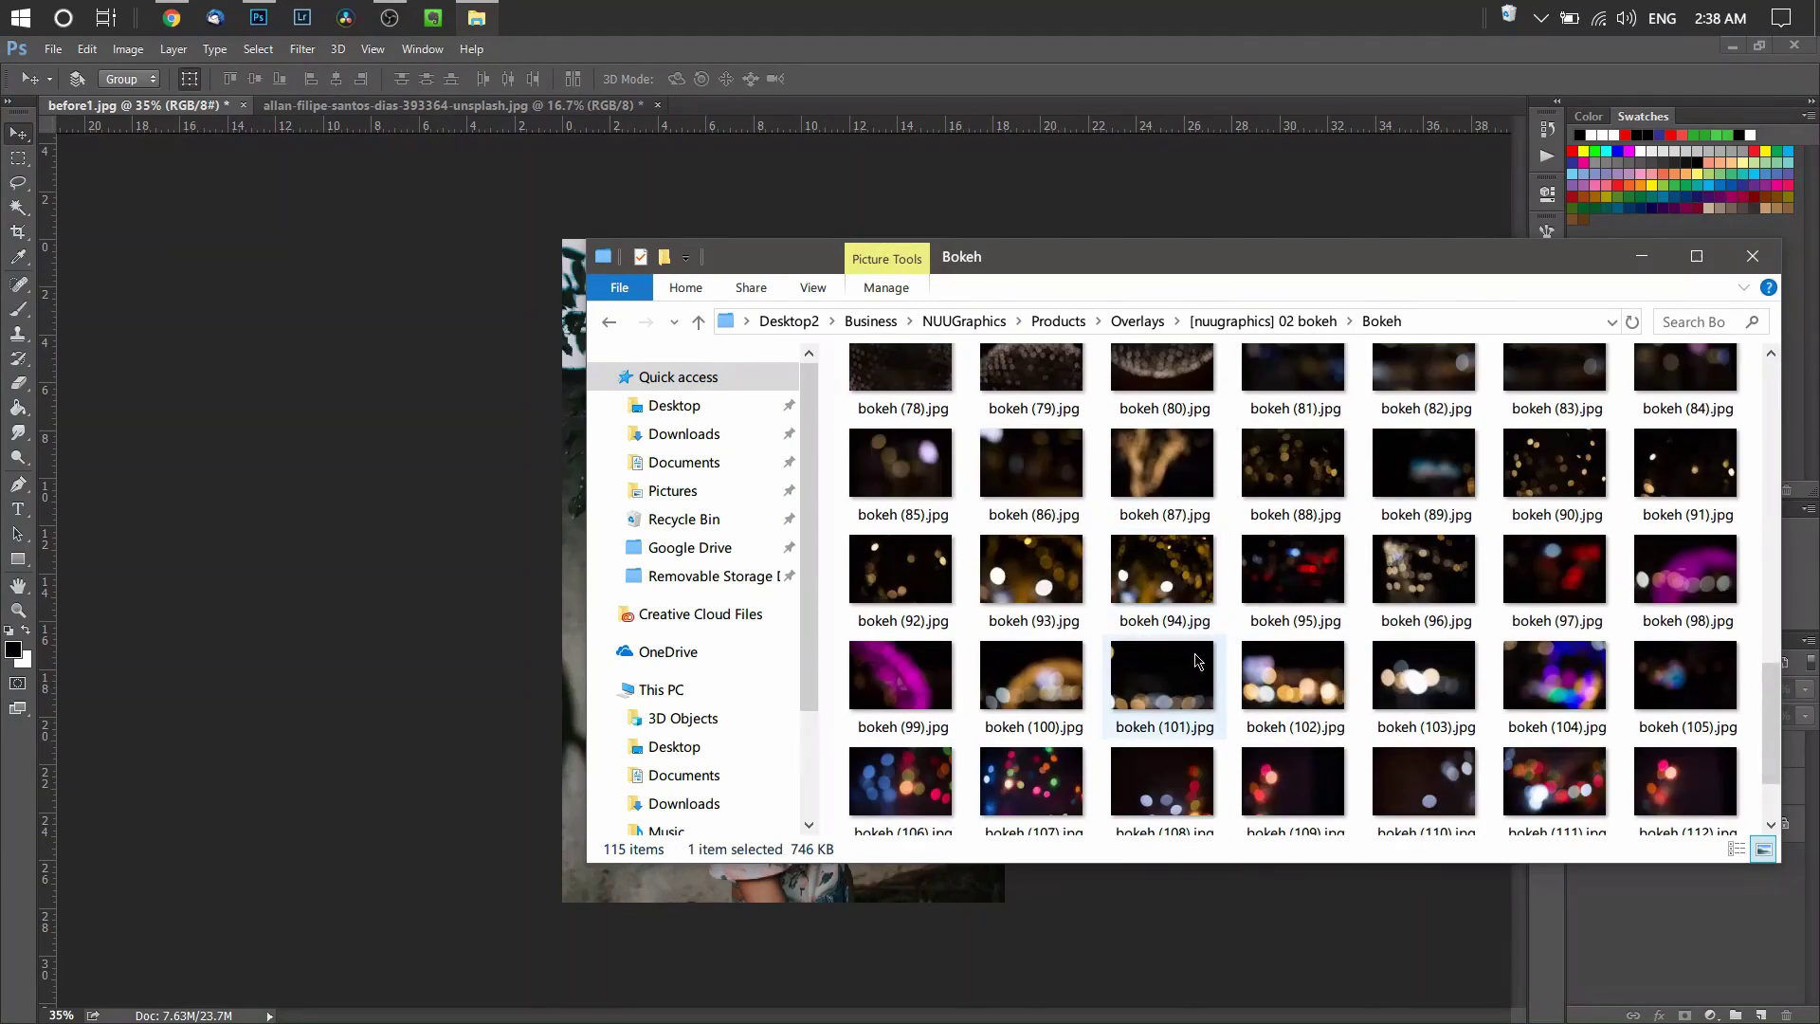
scroll(1149, 567, "down", 2)
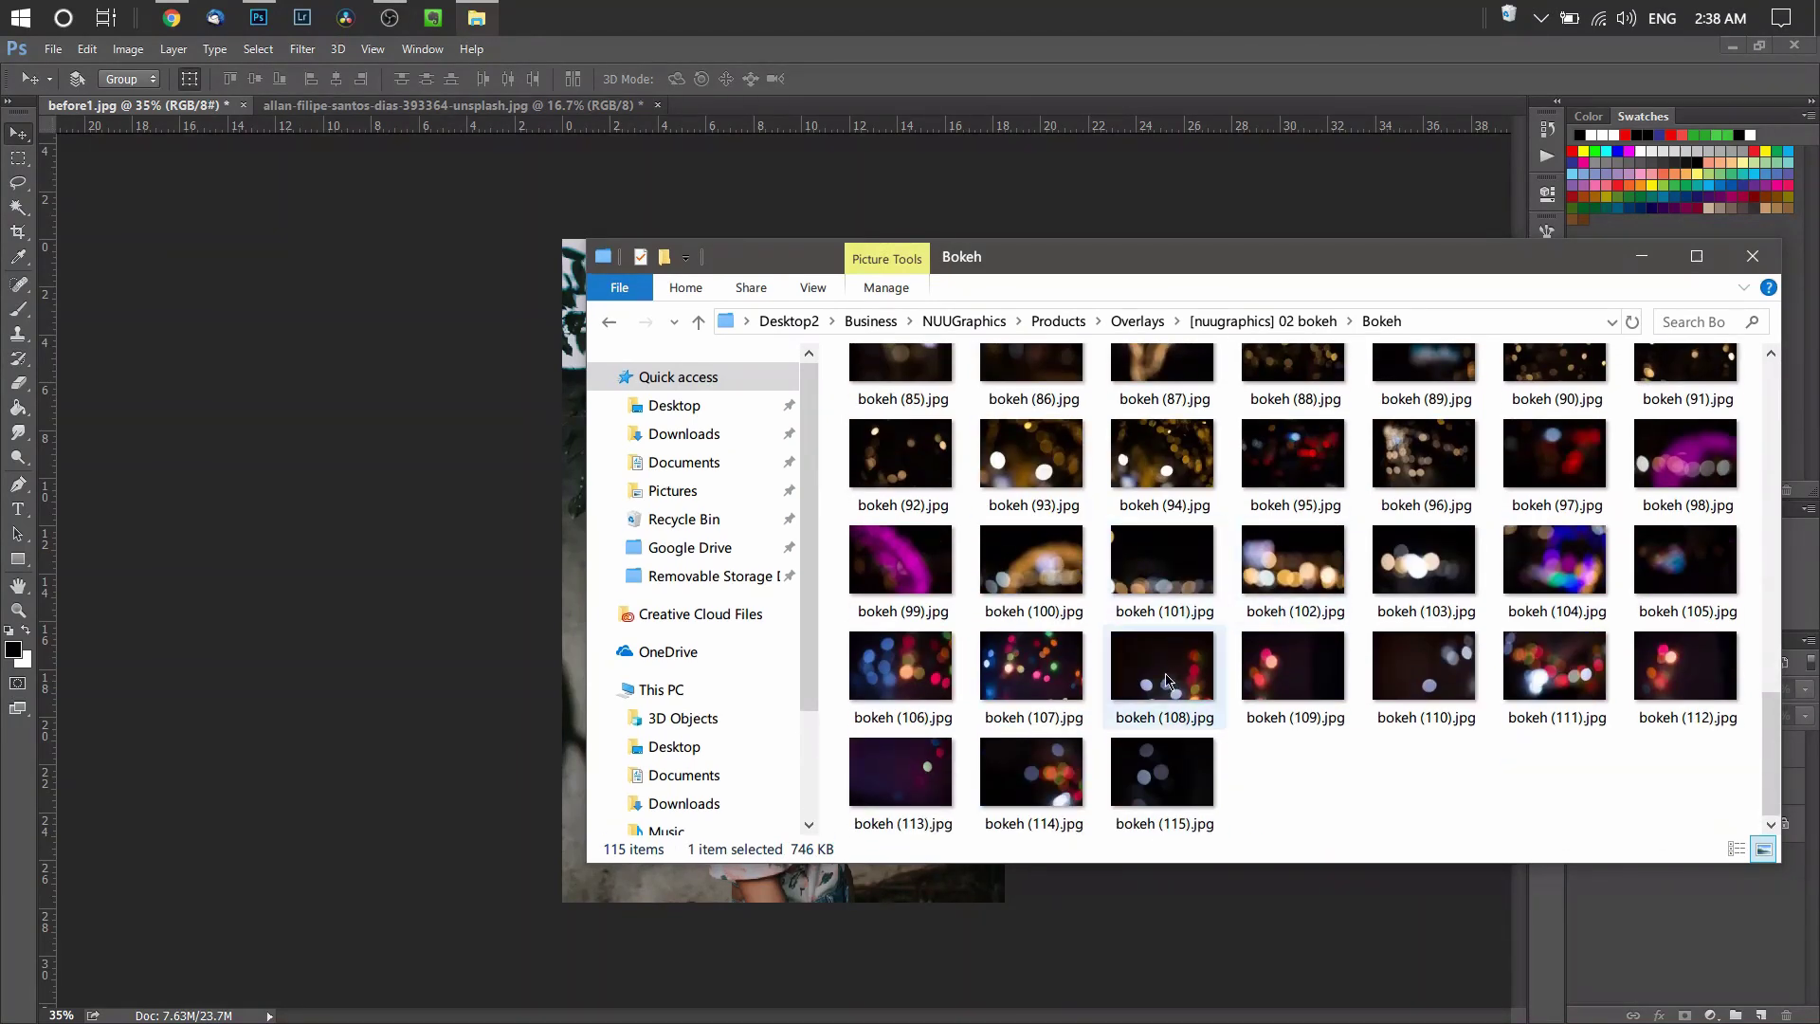
Step: Place bokeh (108).jpg on before1.jpg, sized to canvas width and moved over the lower half
left_click_drag(1173, 684, 494, 668)
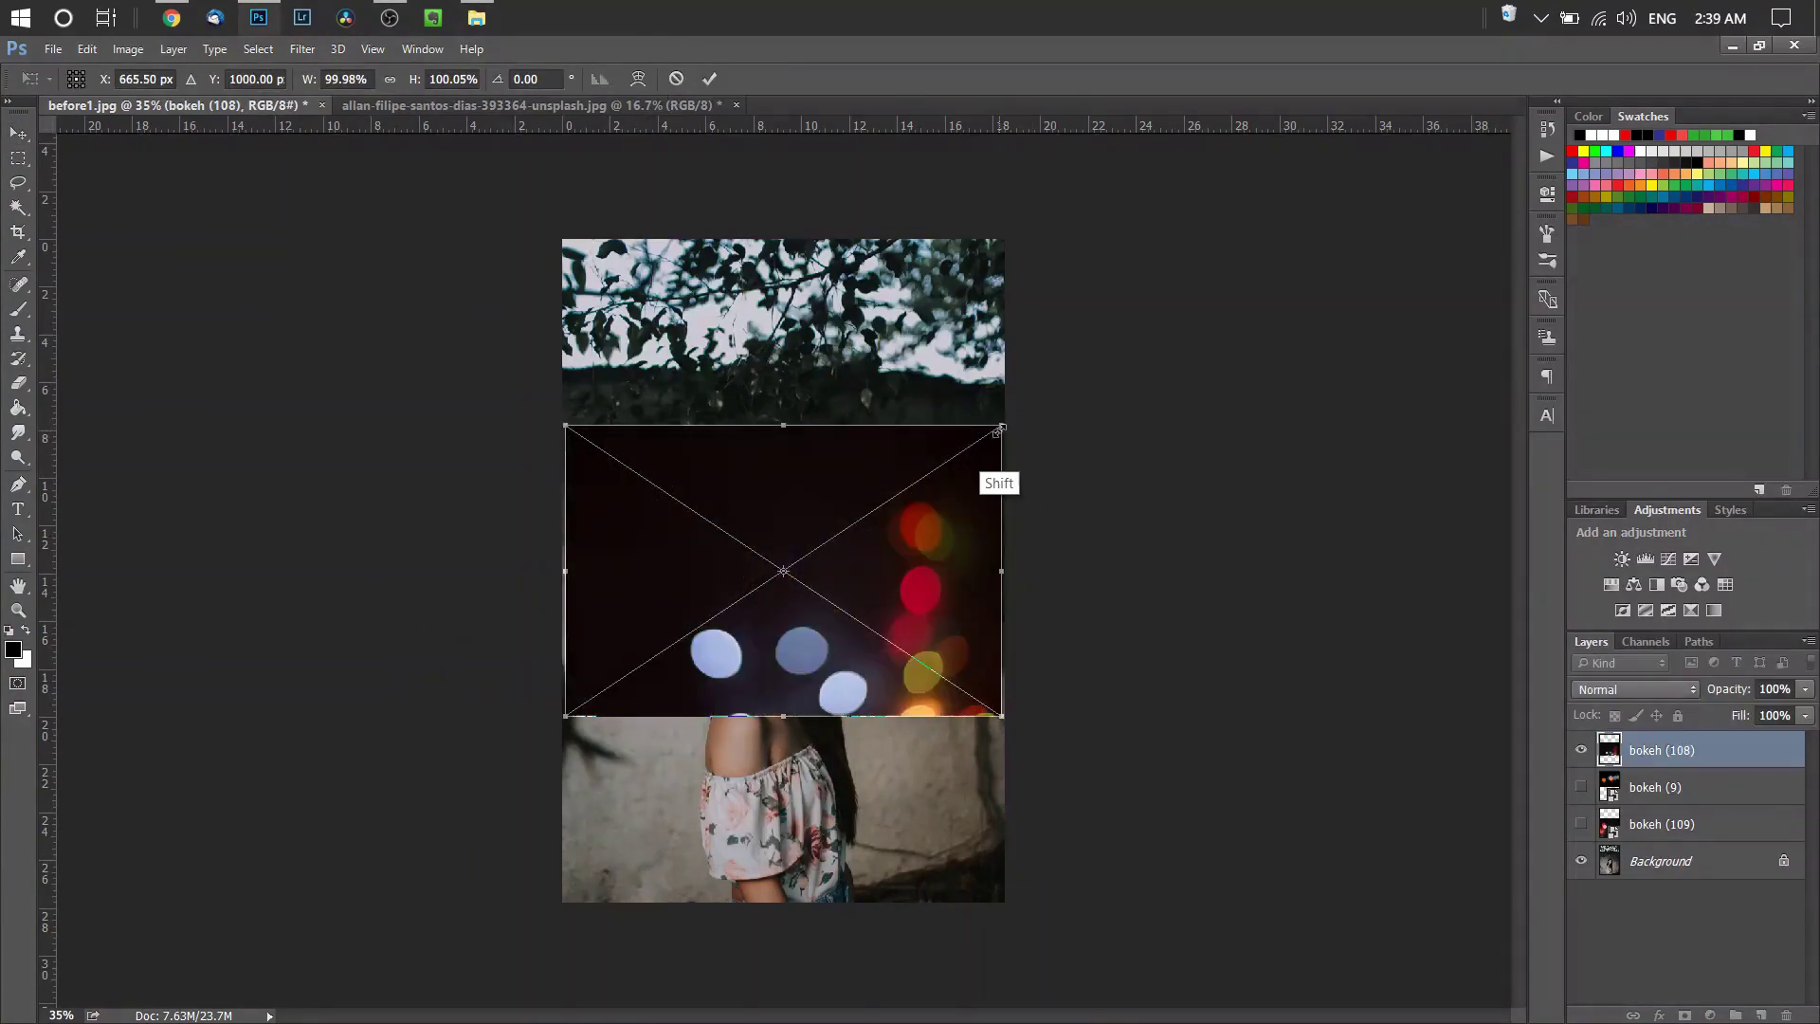
left_click_drag(999, 428, 1210, 285)
left_click_drag(1065, 455, 889, 471)
left_click_drag(1036, 317, 833, 439)
left_click_drag(741, 536, 911, 699)
key("Return")
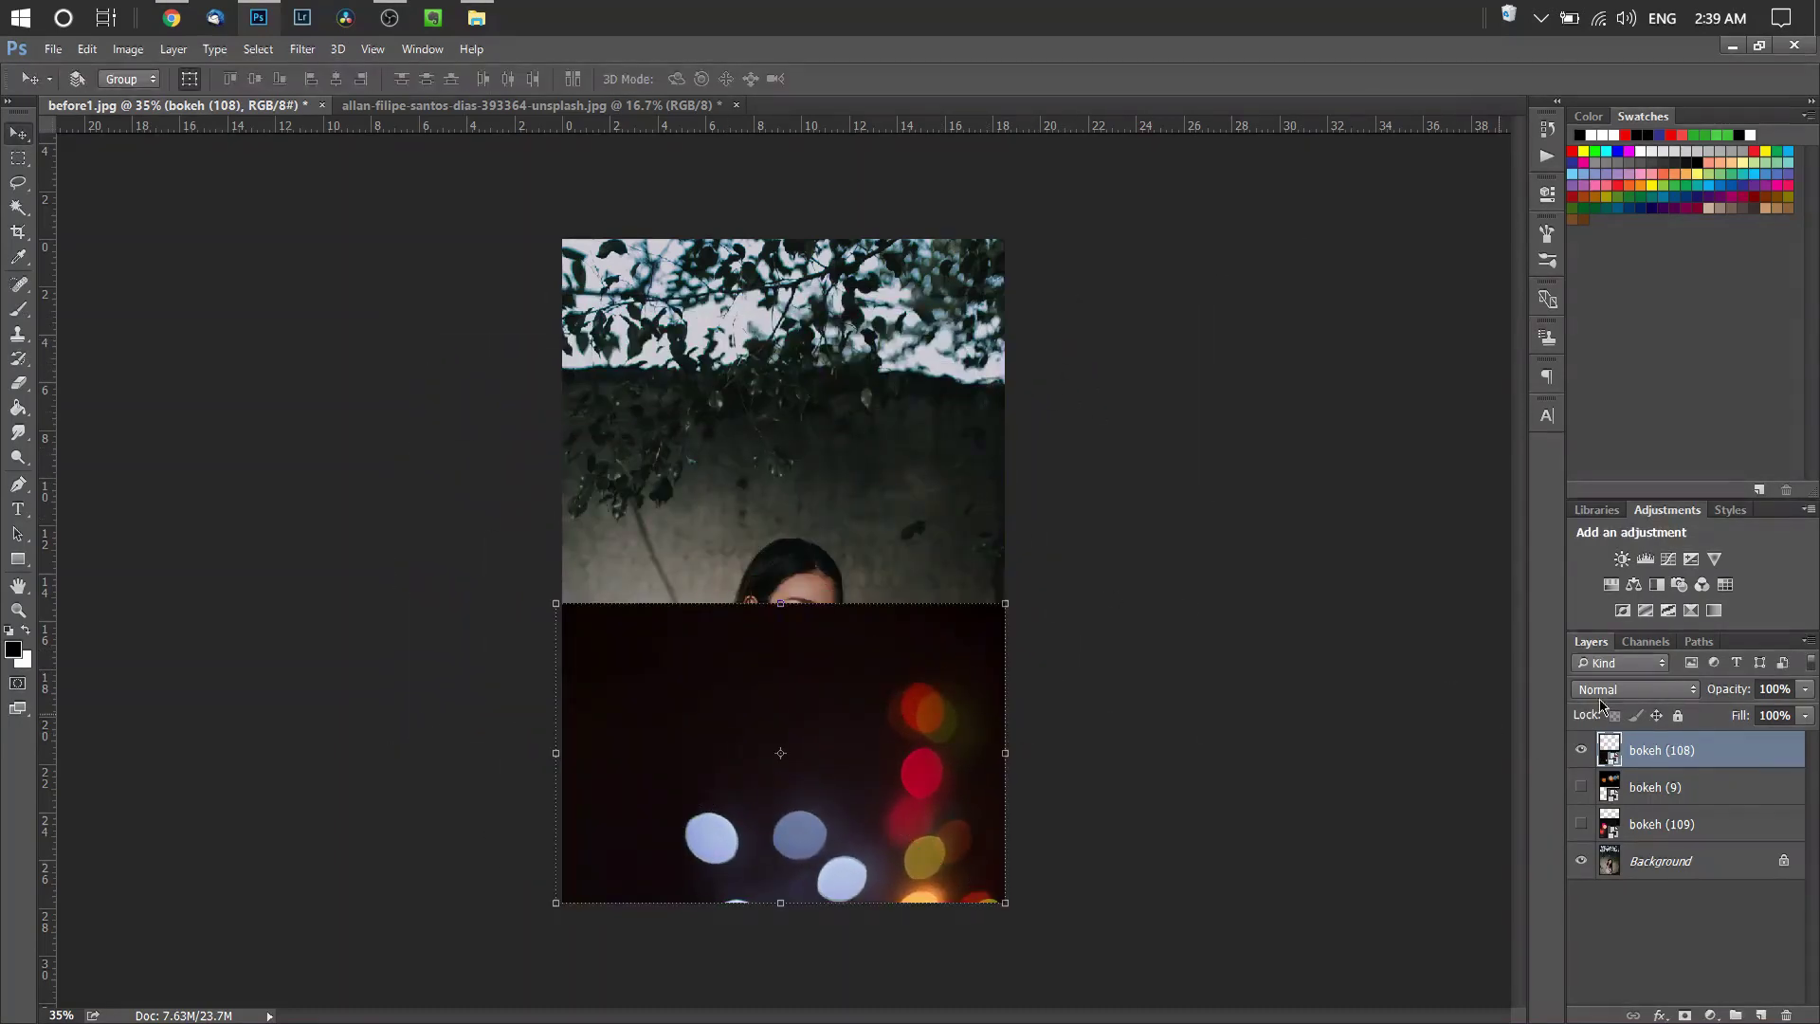
Step: Set the bokeh (108) layer's blend mode to Screen after briefly trying Lighten
left_click(1616, 689)
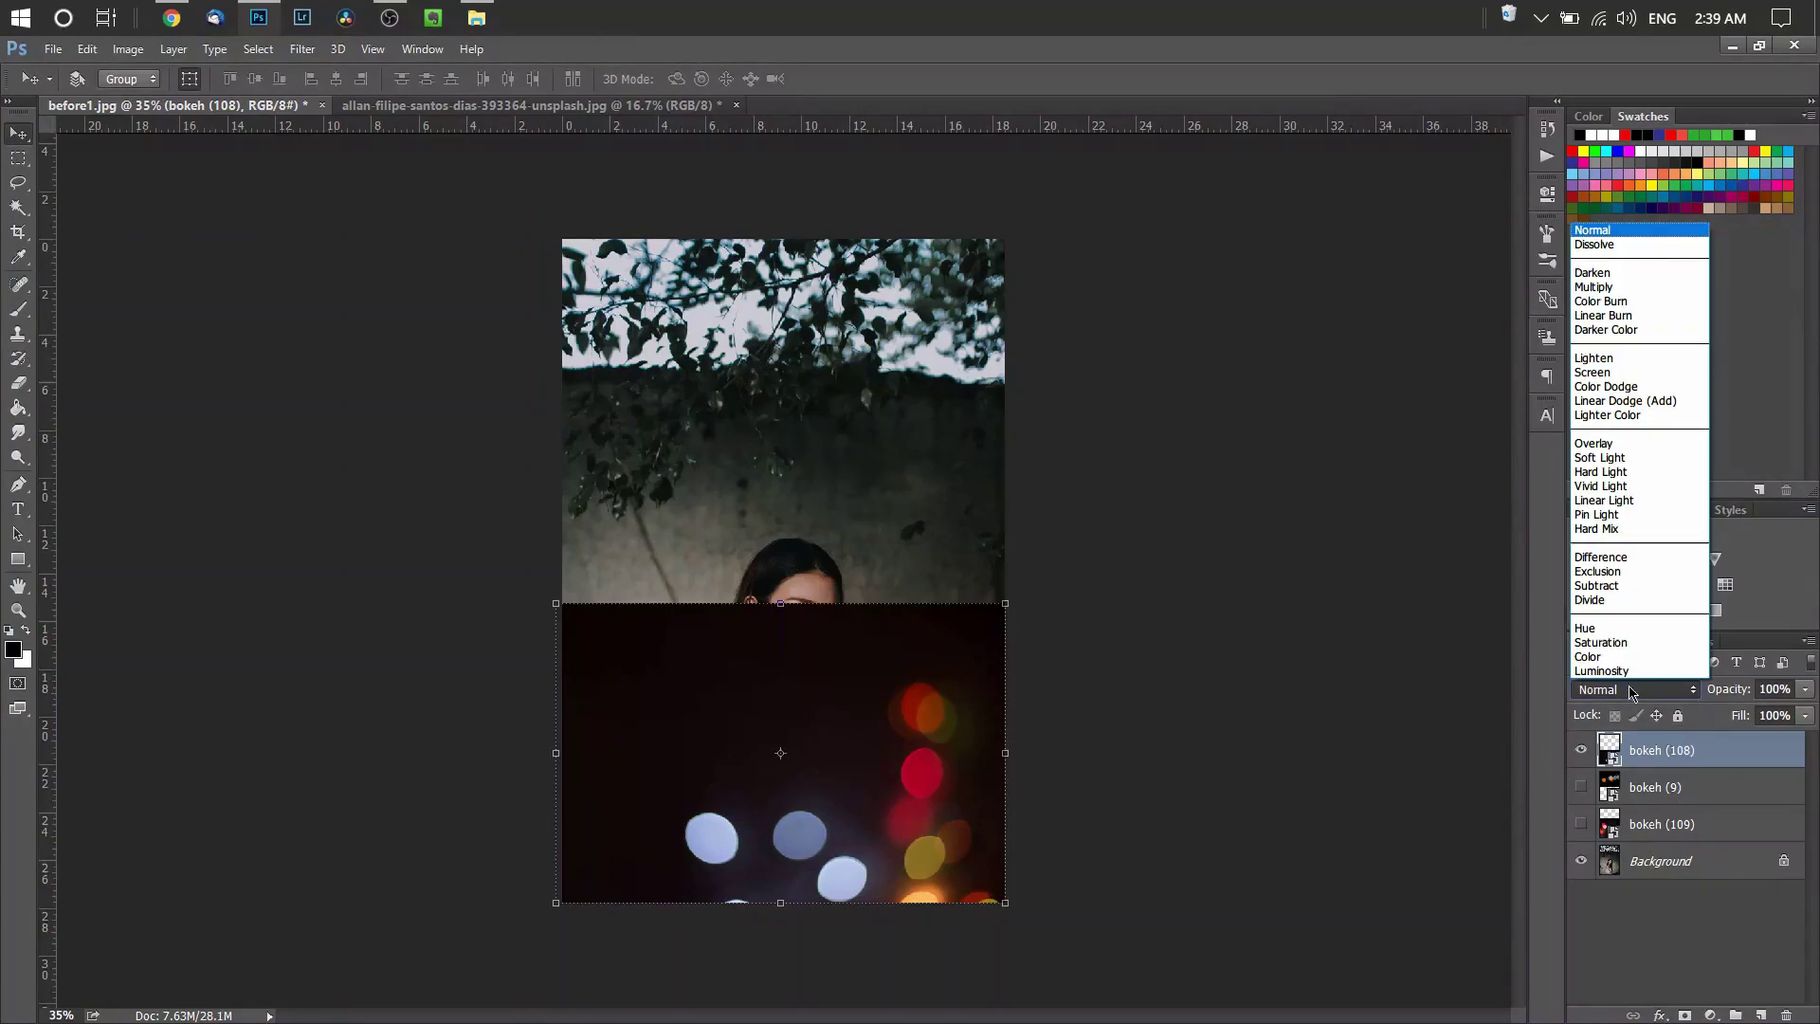
left_click(1609, 373)
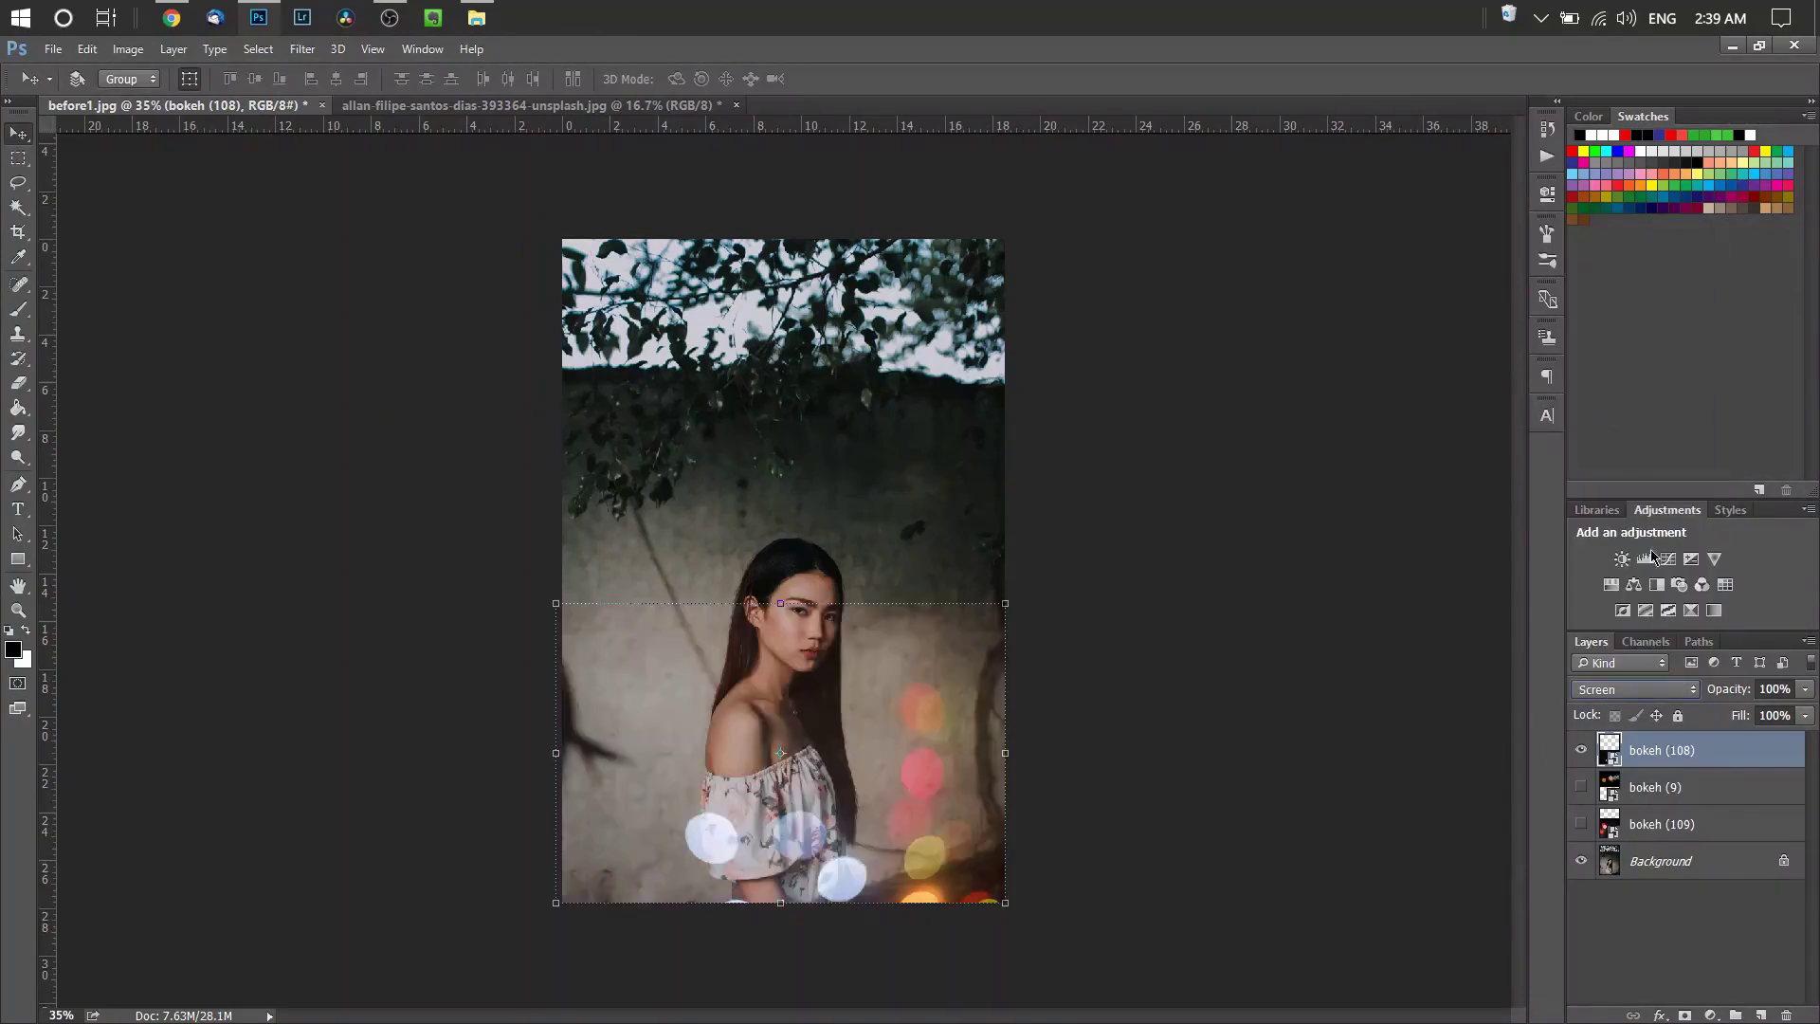
left_click(1621, 691)
left_click(1609, 359)
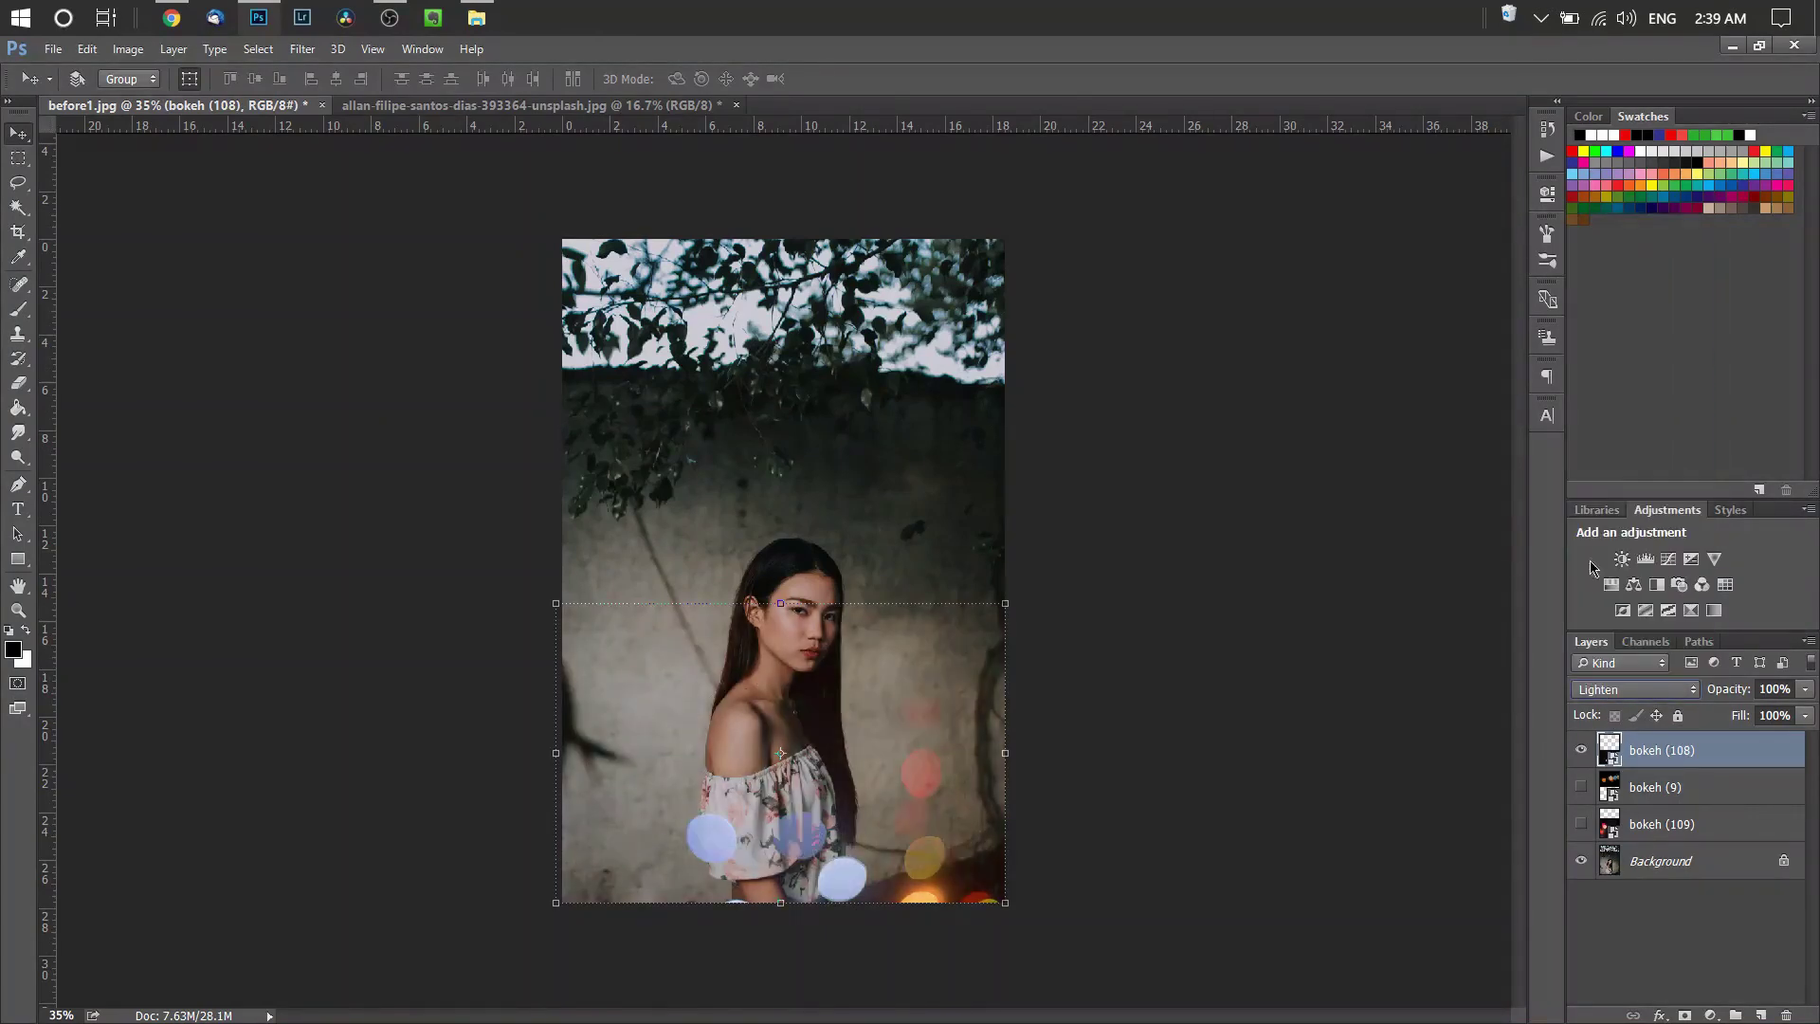
left_click(1633, 691)
left_click(1608, 372)
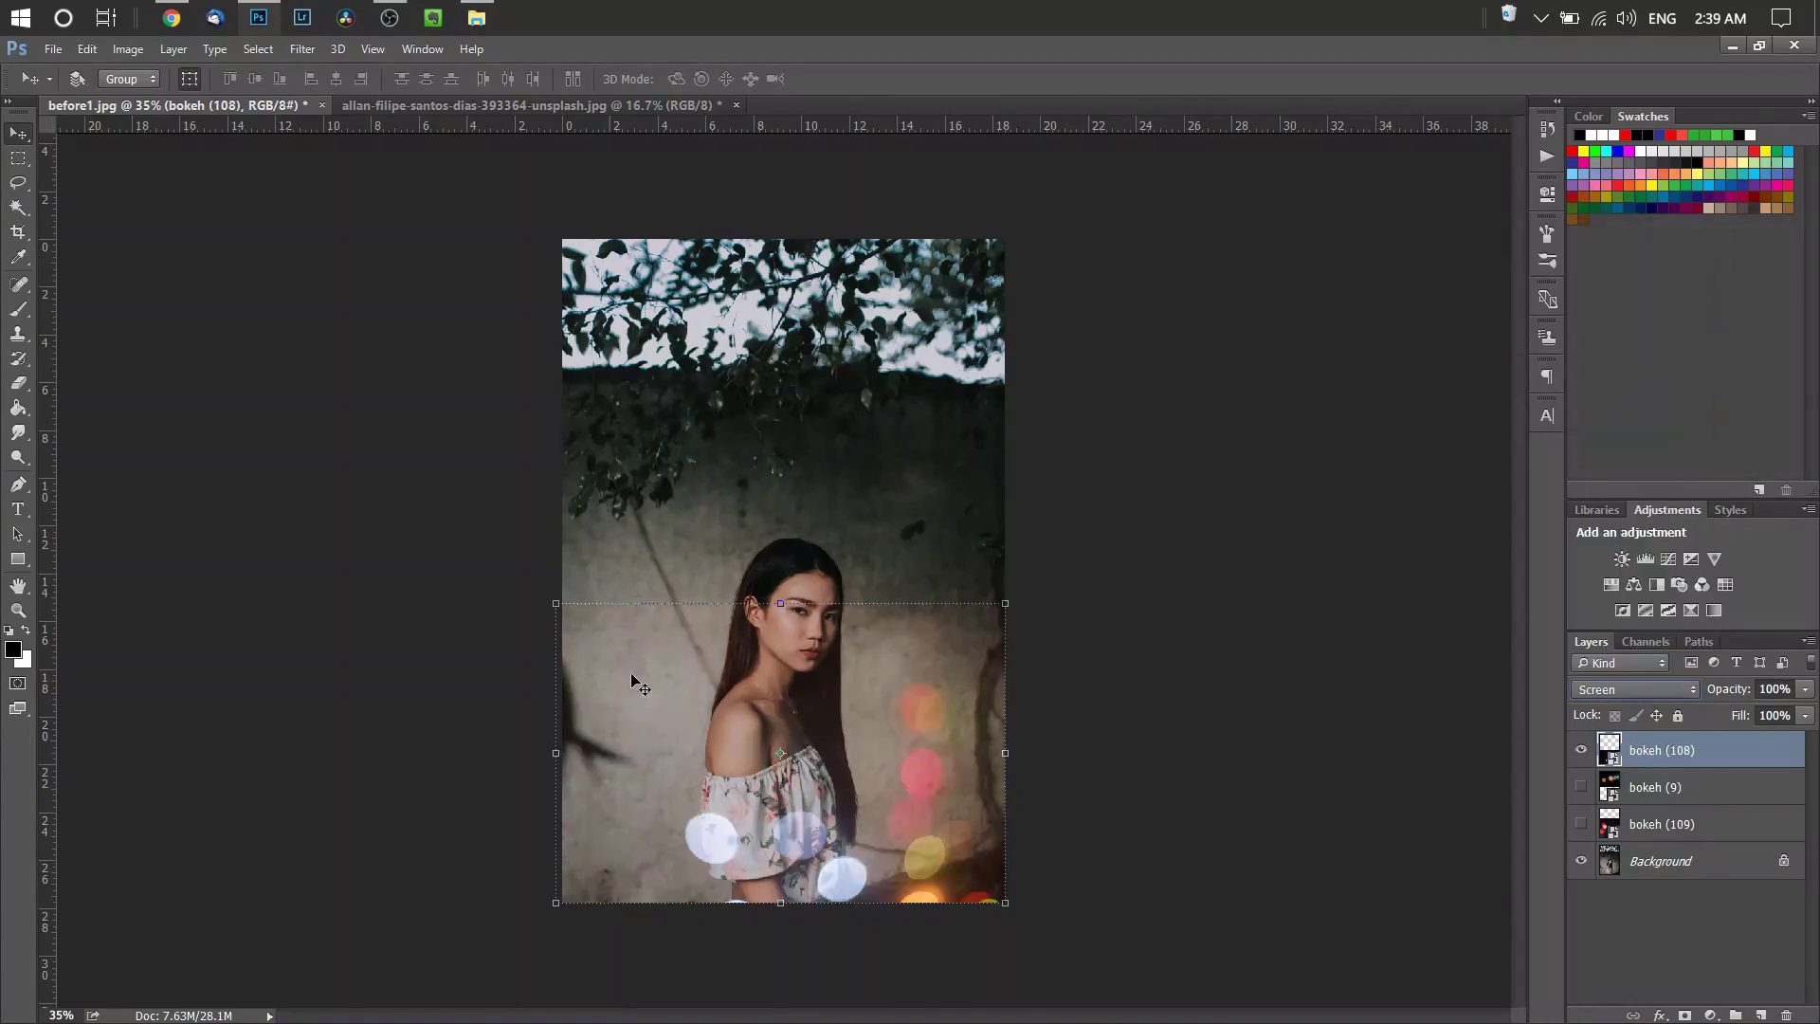
Step: Rescale the bokeh (108) overlay to about 131% and shift it left across the canvas
left_click_drag(1003, 602, 1320, 394)
left_click_drag(1108, 601, 834, 616)
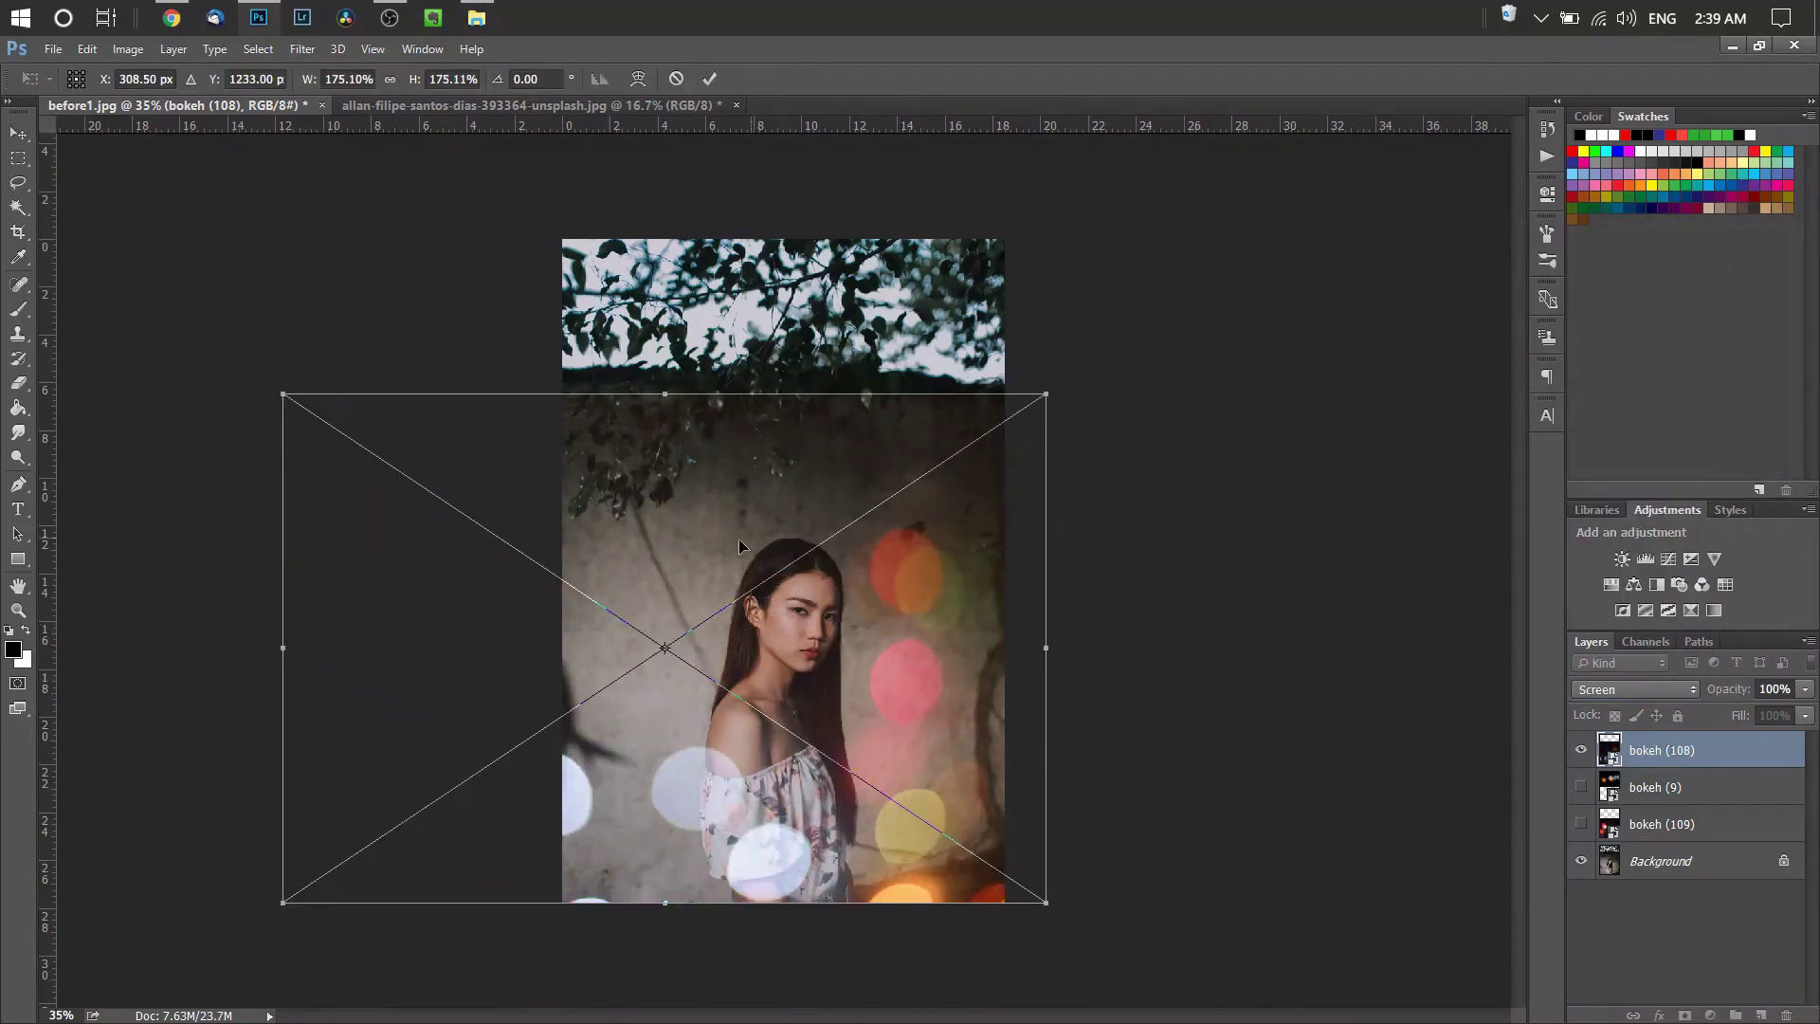
left_click_drag(311, 401, 502, 529)
key("Return")
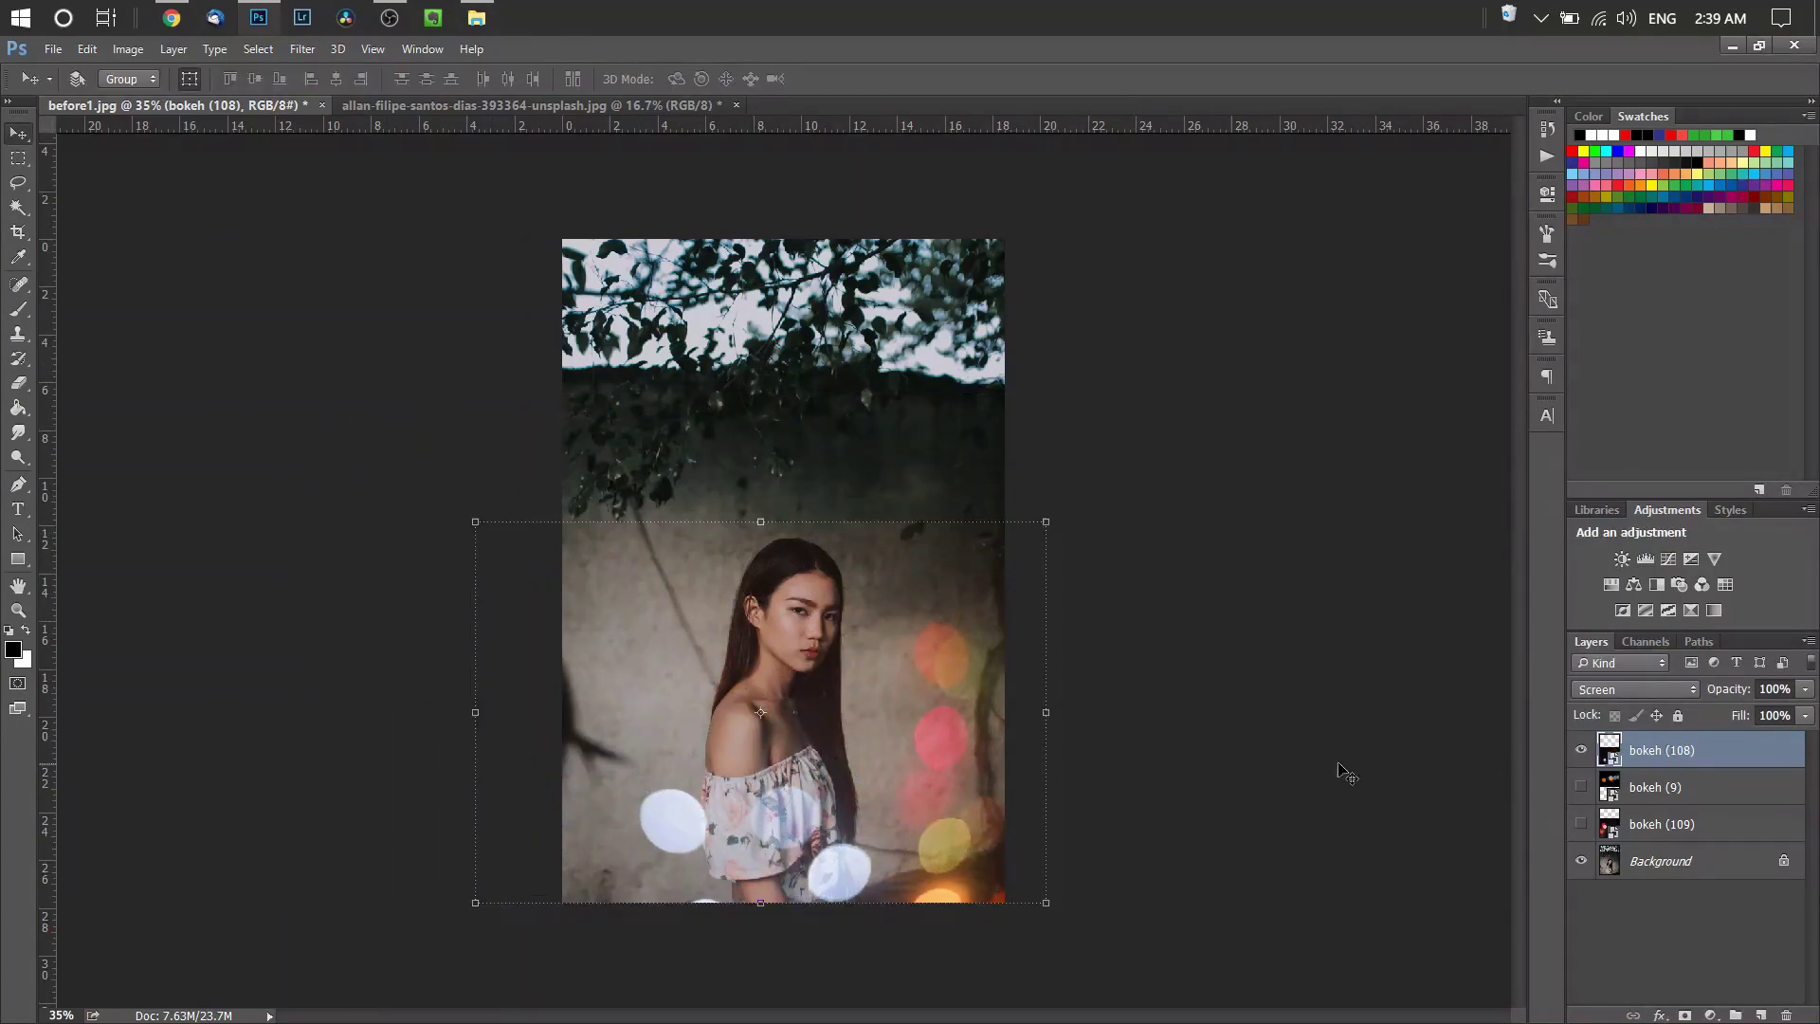
left_click(1805, 693)
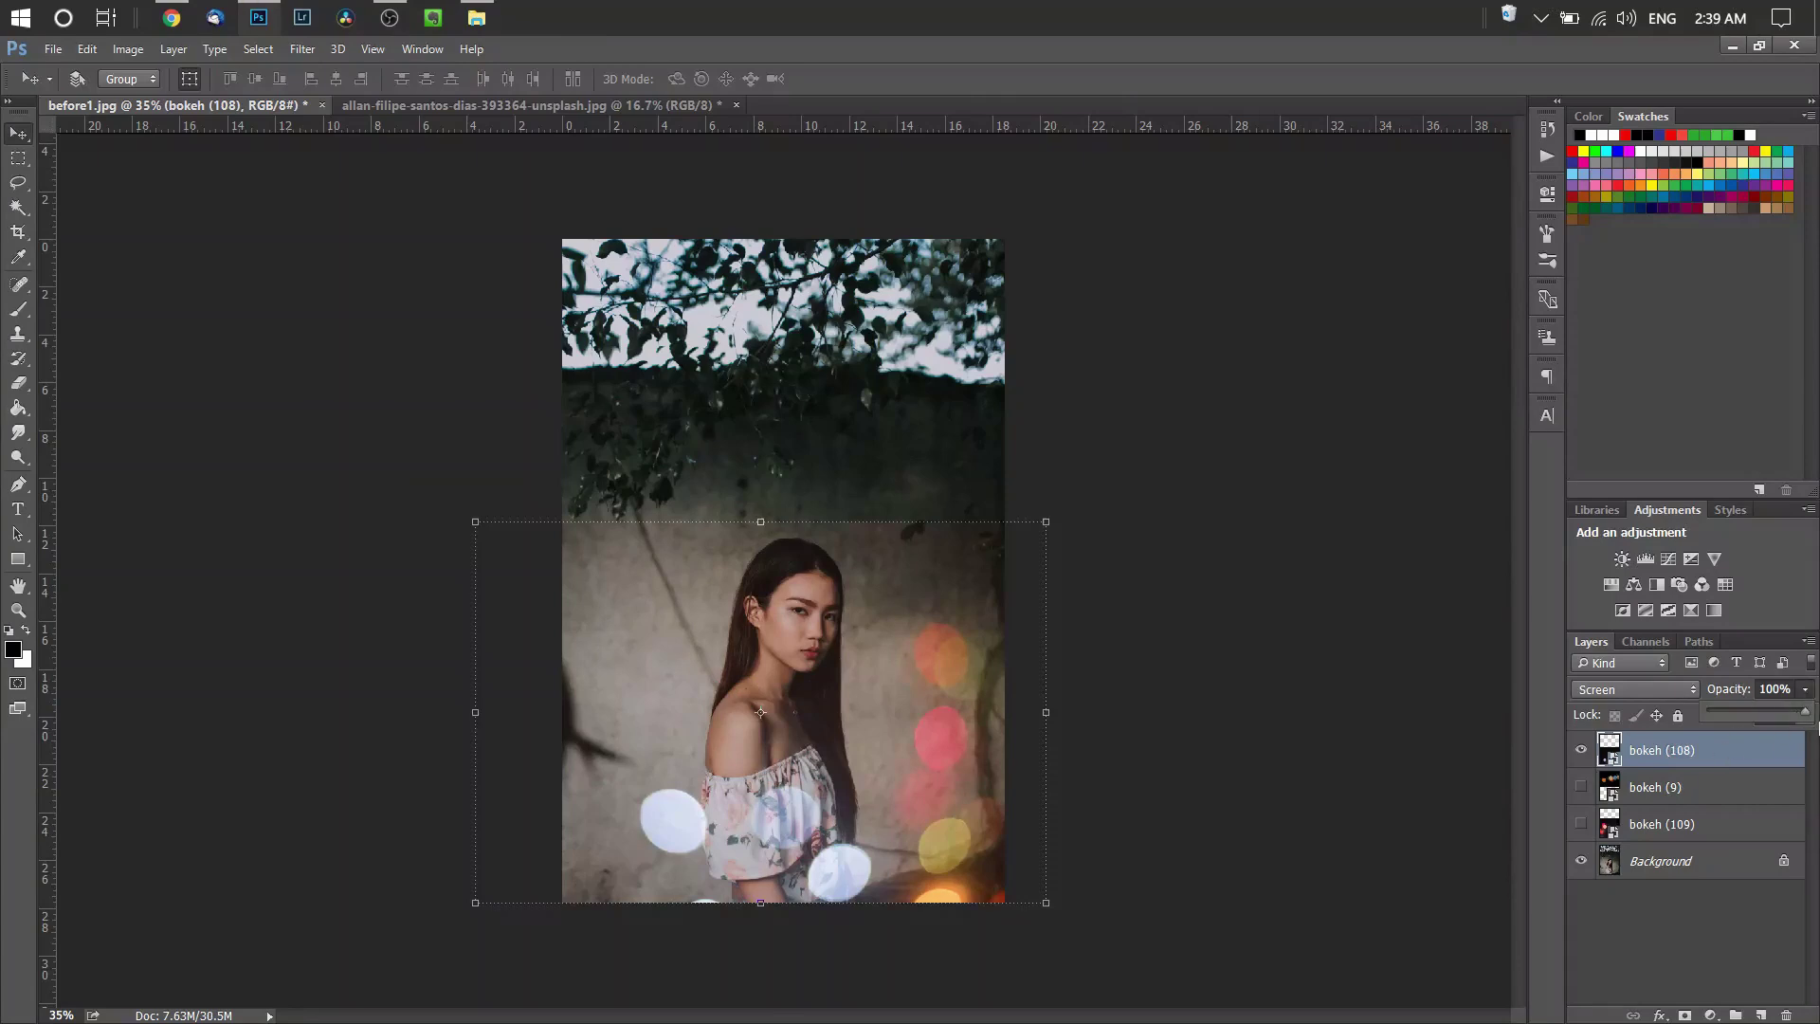
Step: Fade bokeh (108) to 42% opacity and unlock the Background layer as Layer 0
left_click_drag(1808, 718, 1749, 716)
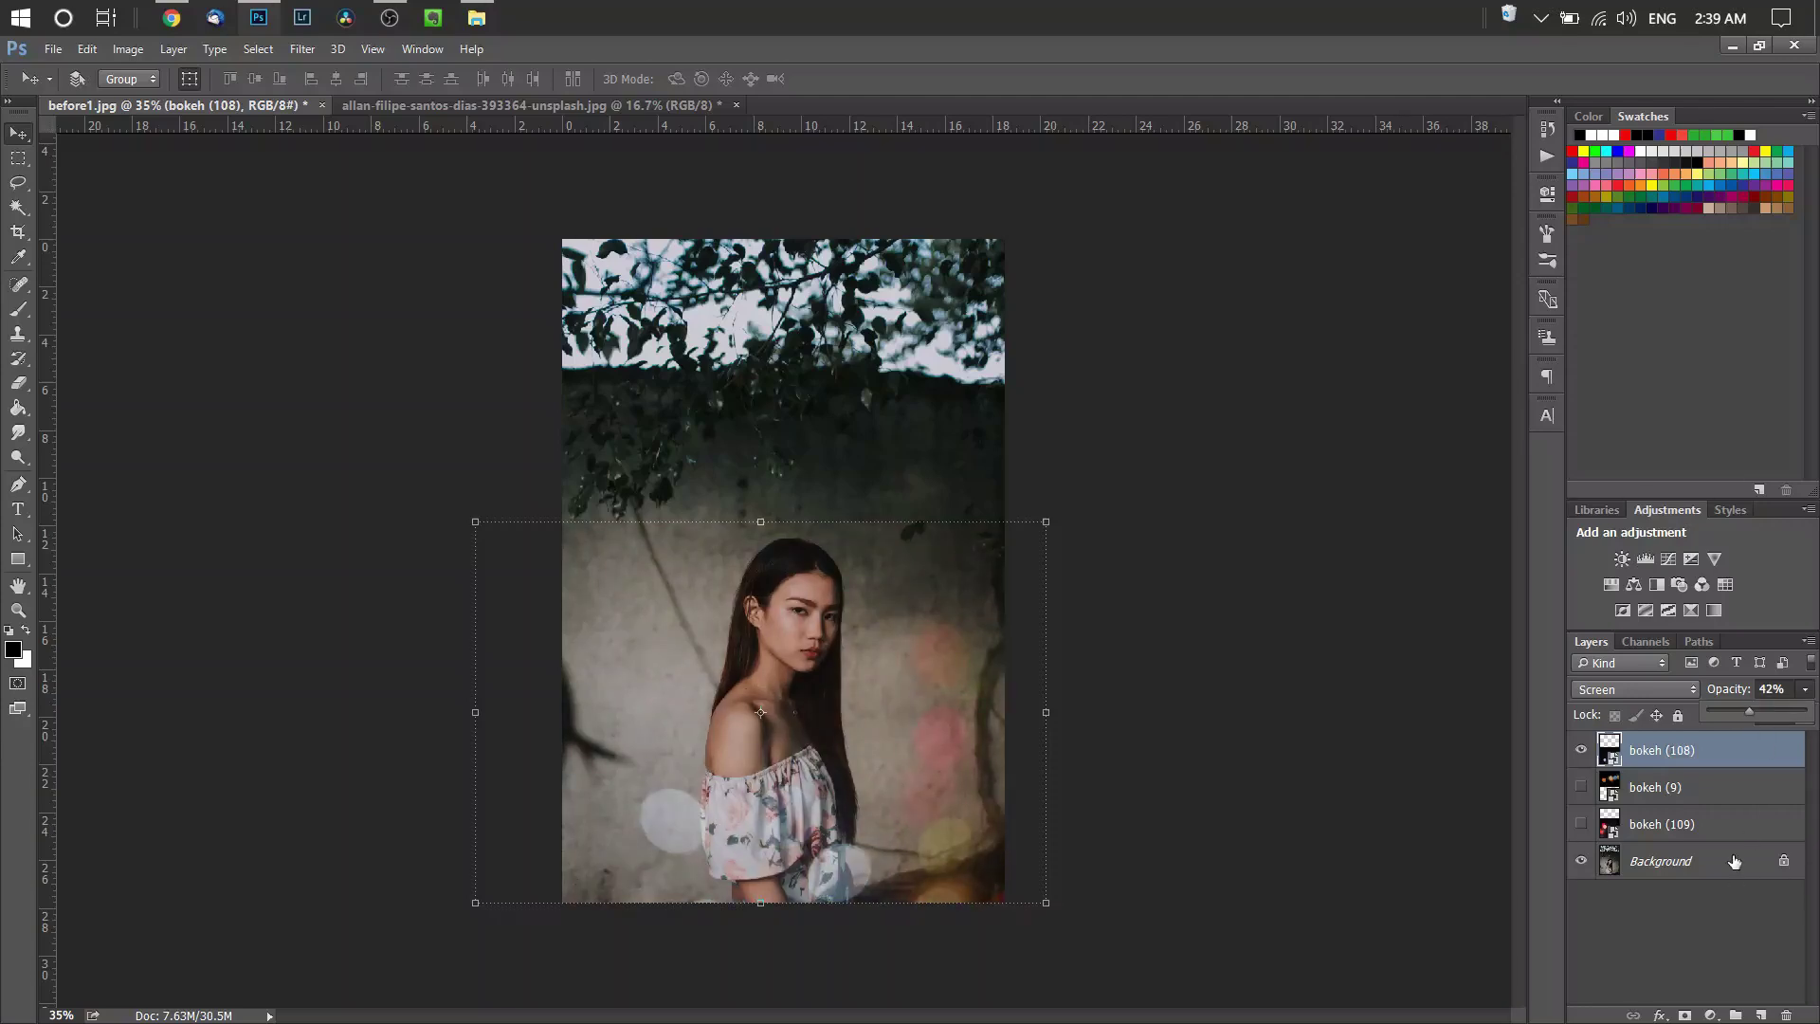
left_click(1635, 912)
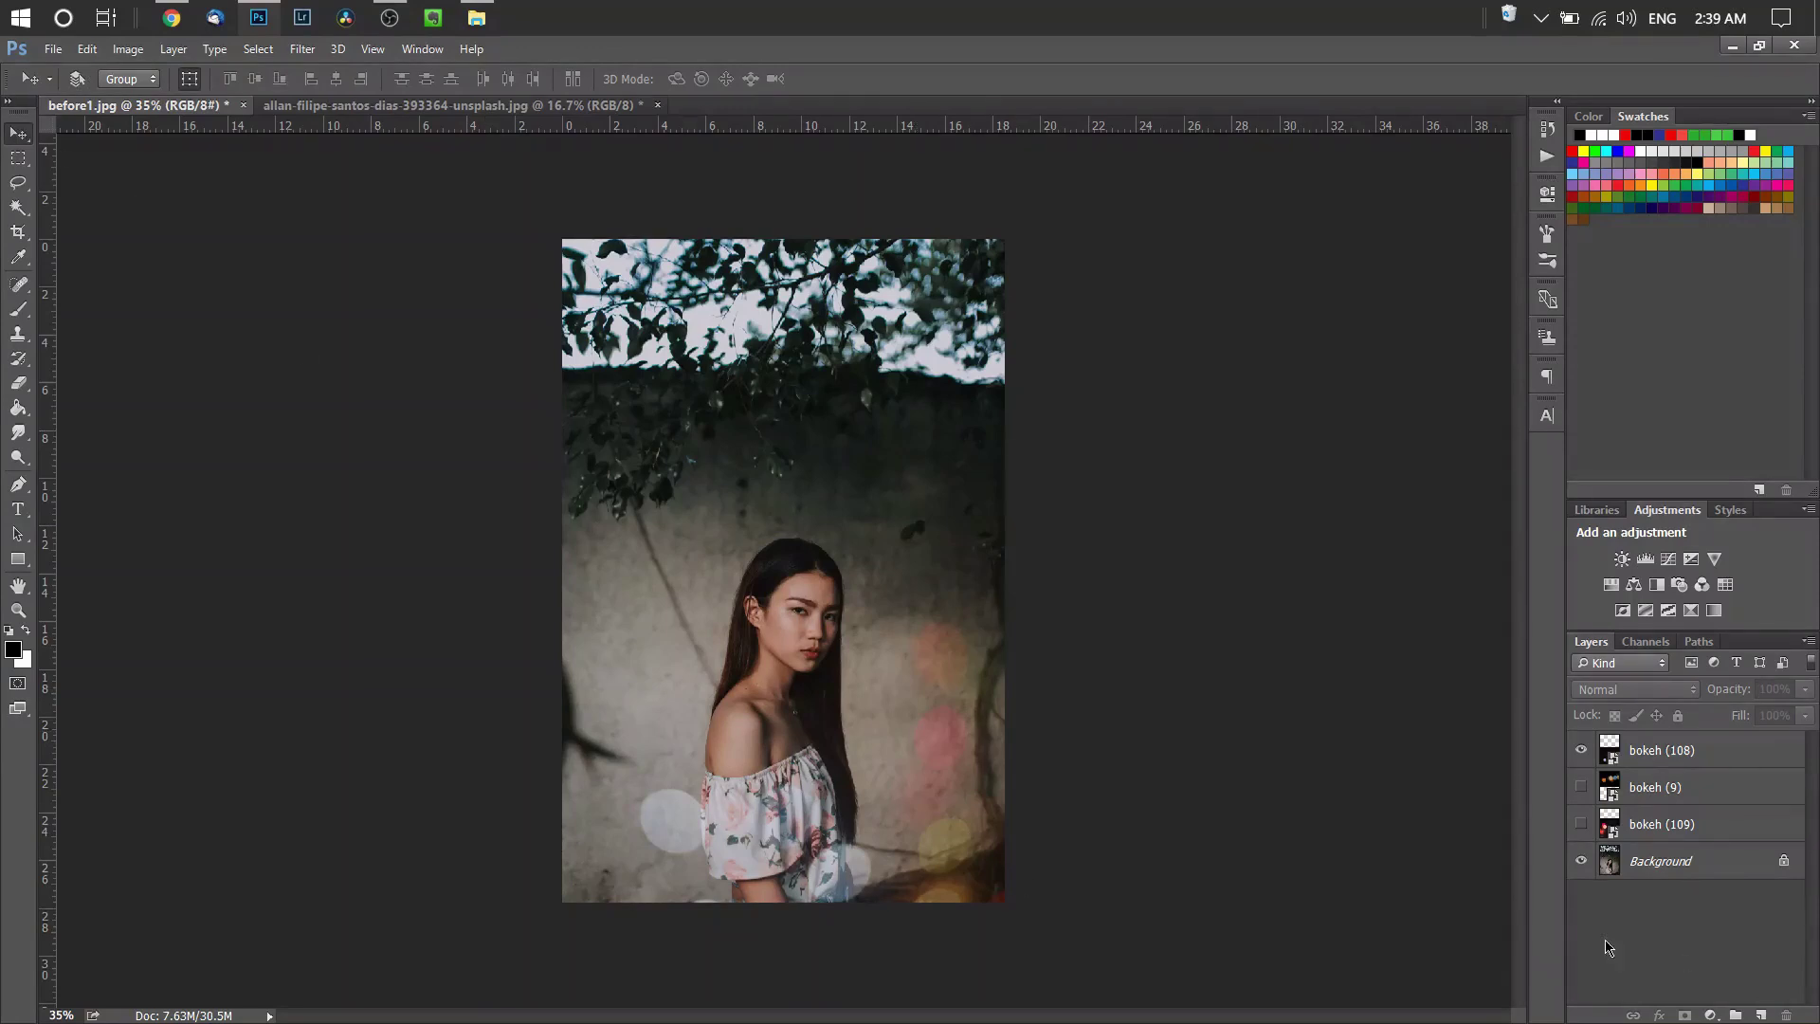
left_click(1781, 861)
Step: Add bokeh (110) from the folder as a Screen-blended layer enlarged to about 144%
left_click(476, 18)
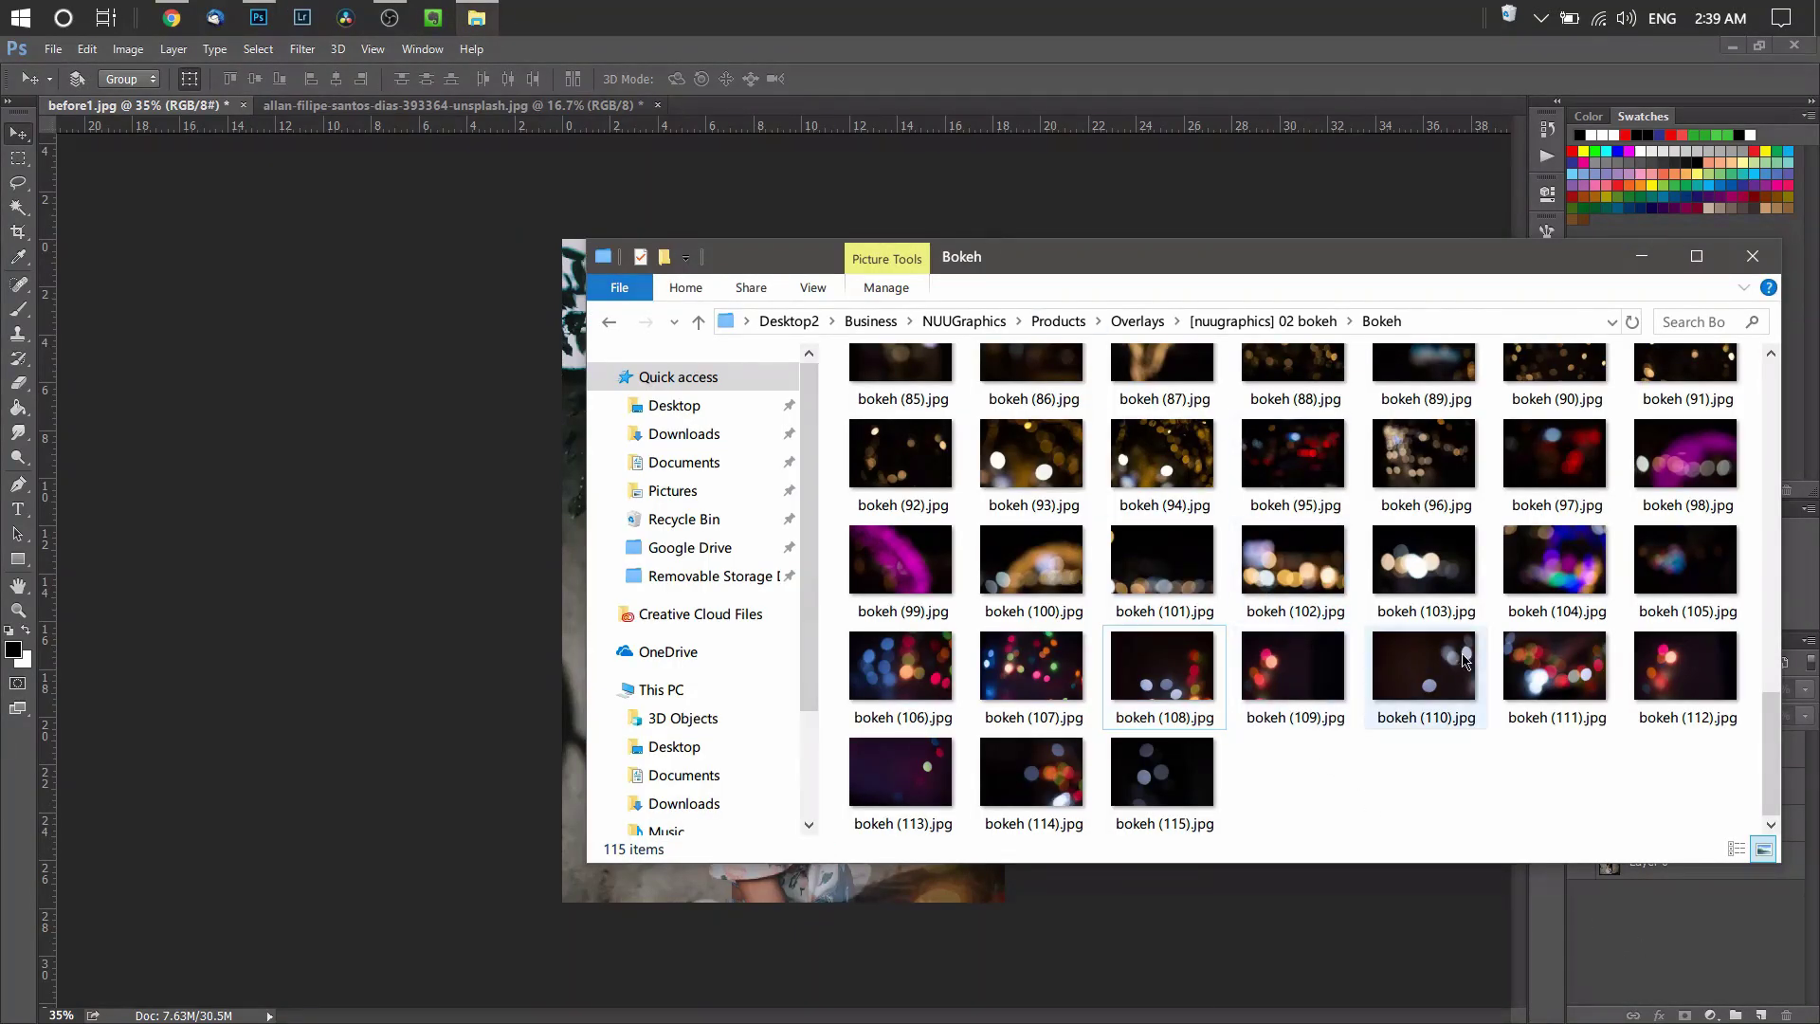
left_click_drag(1442, 689, 252, 511)
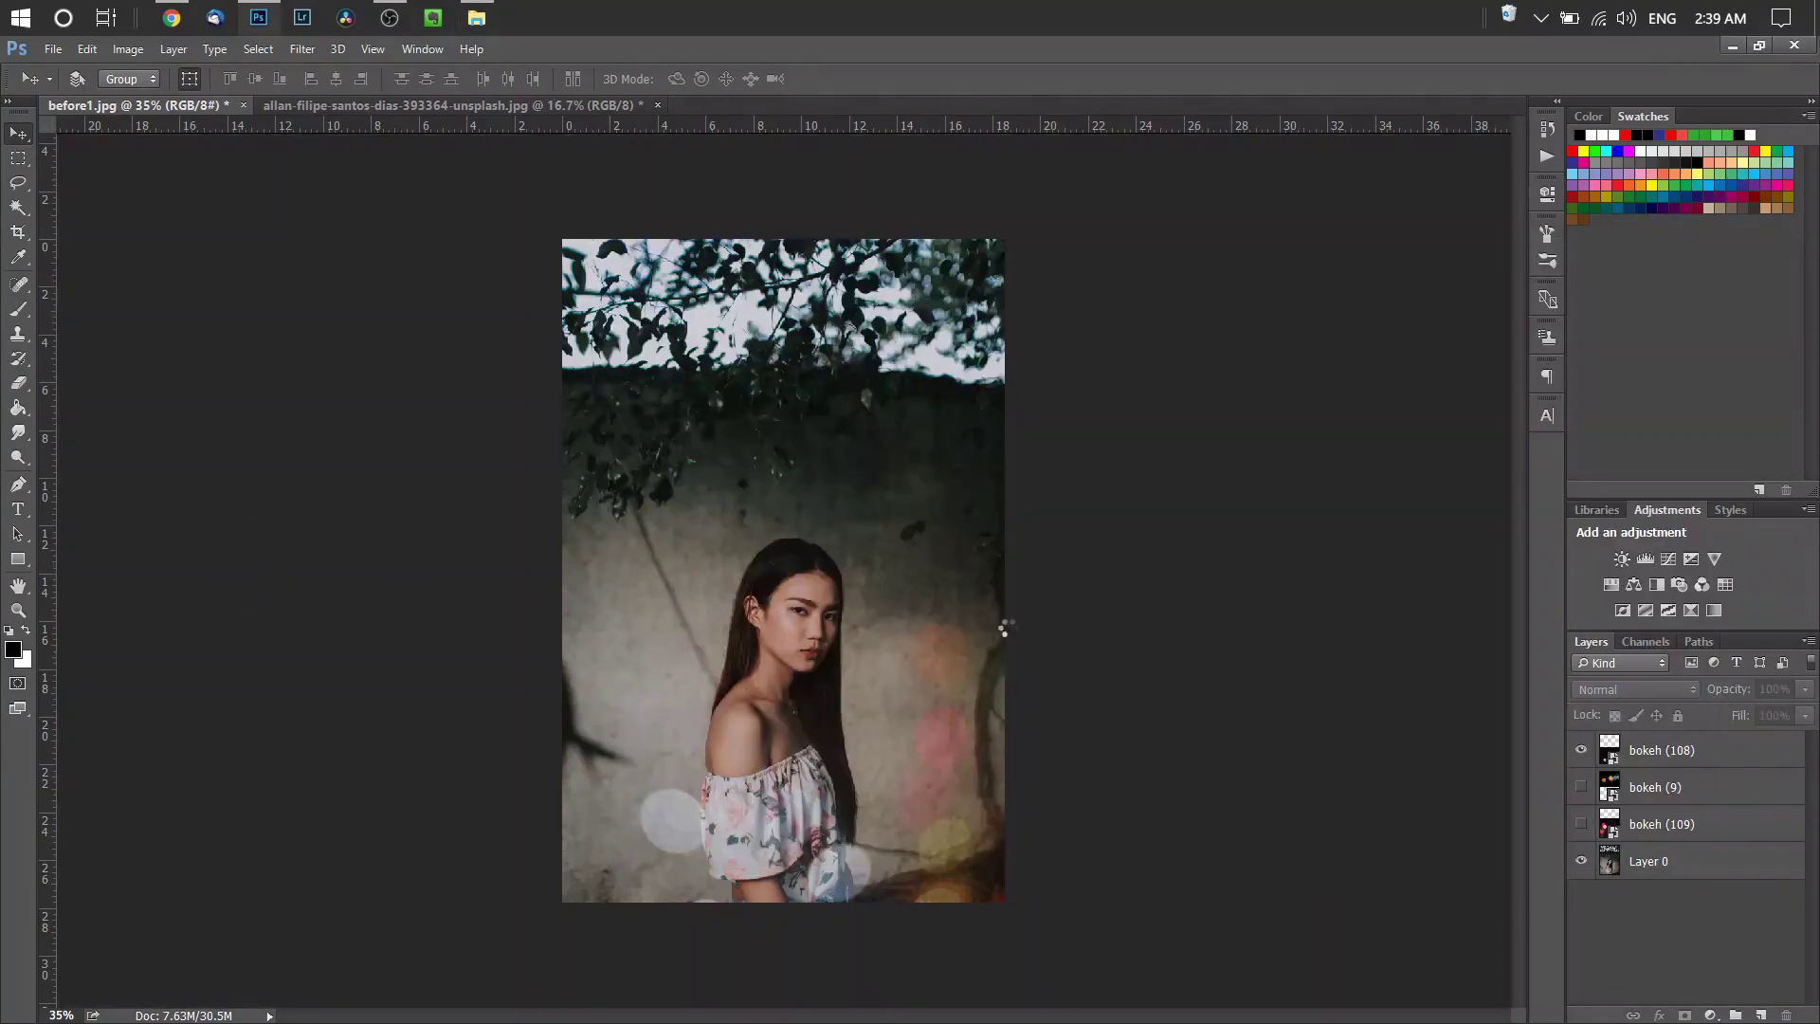
left_click_drag(964, 565, 894, 371)
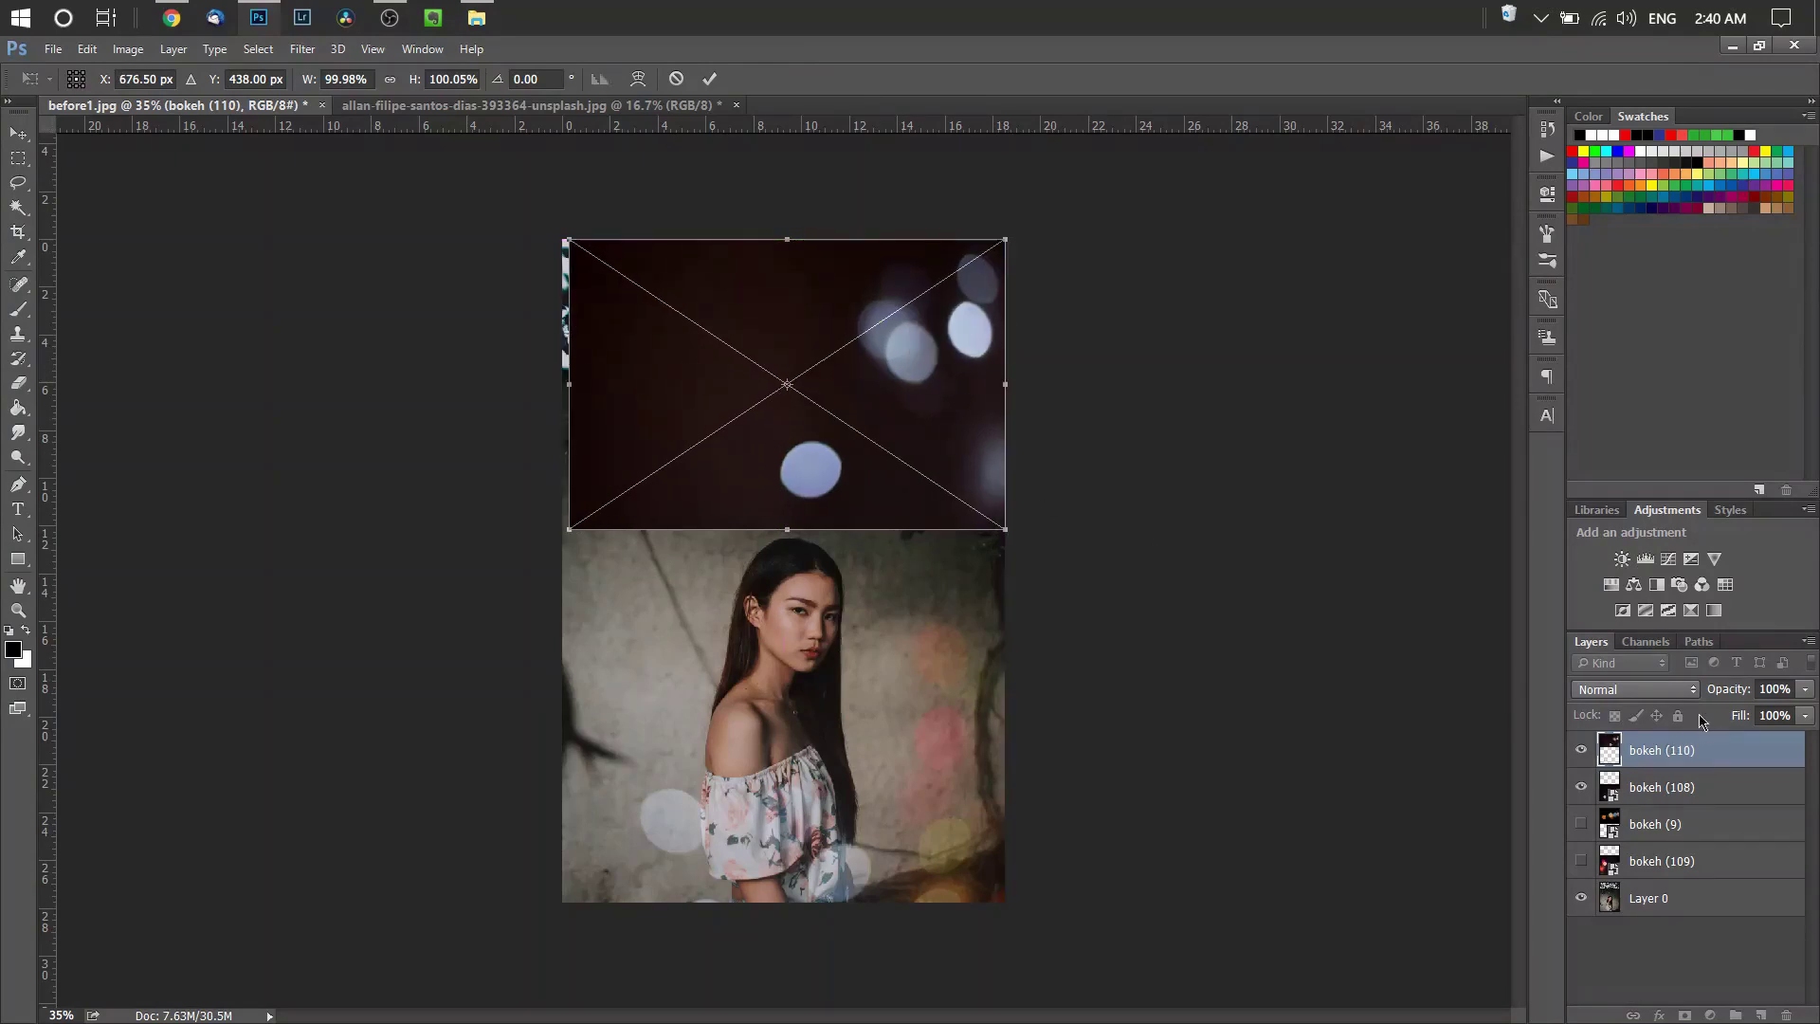
left_click(1673, 691)
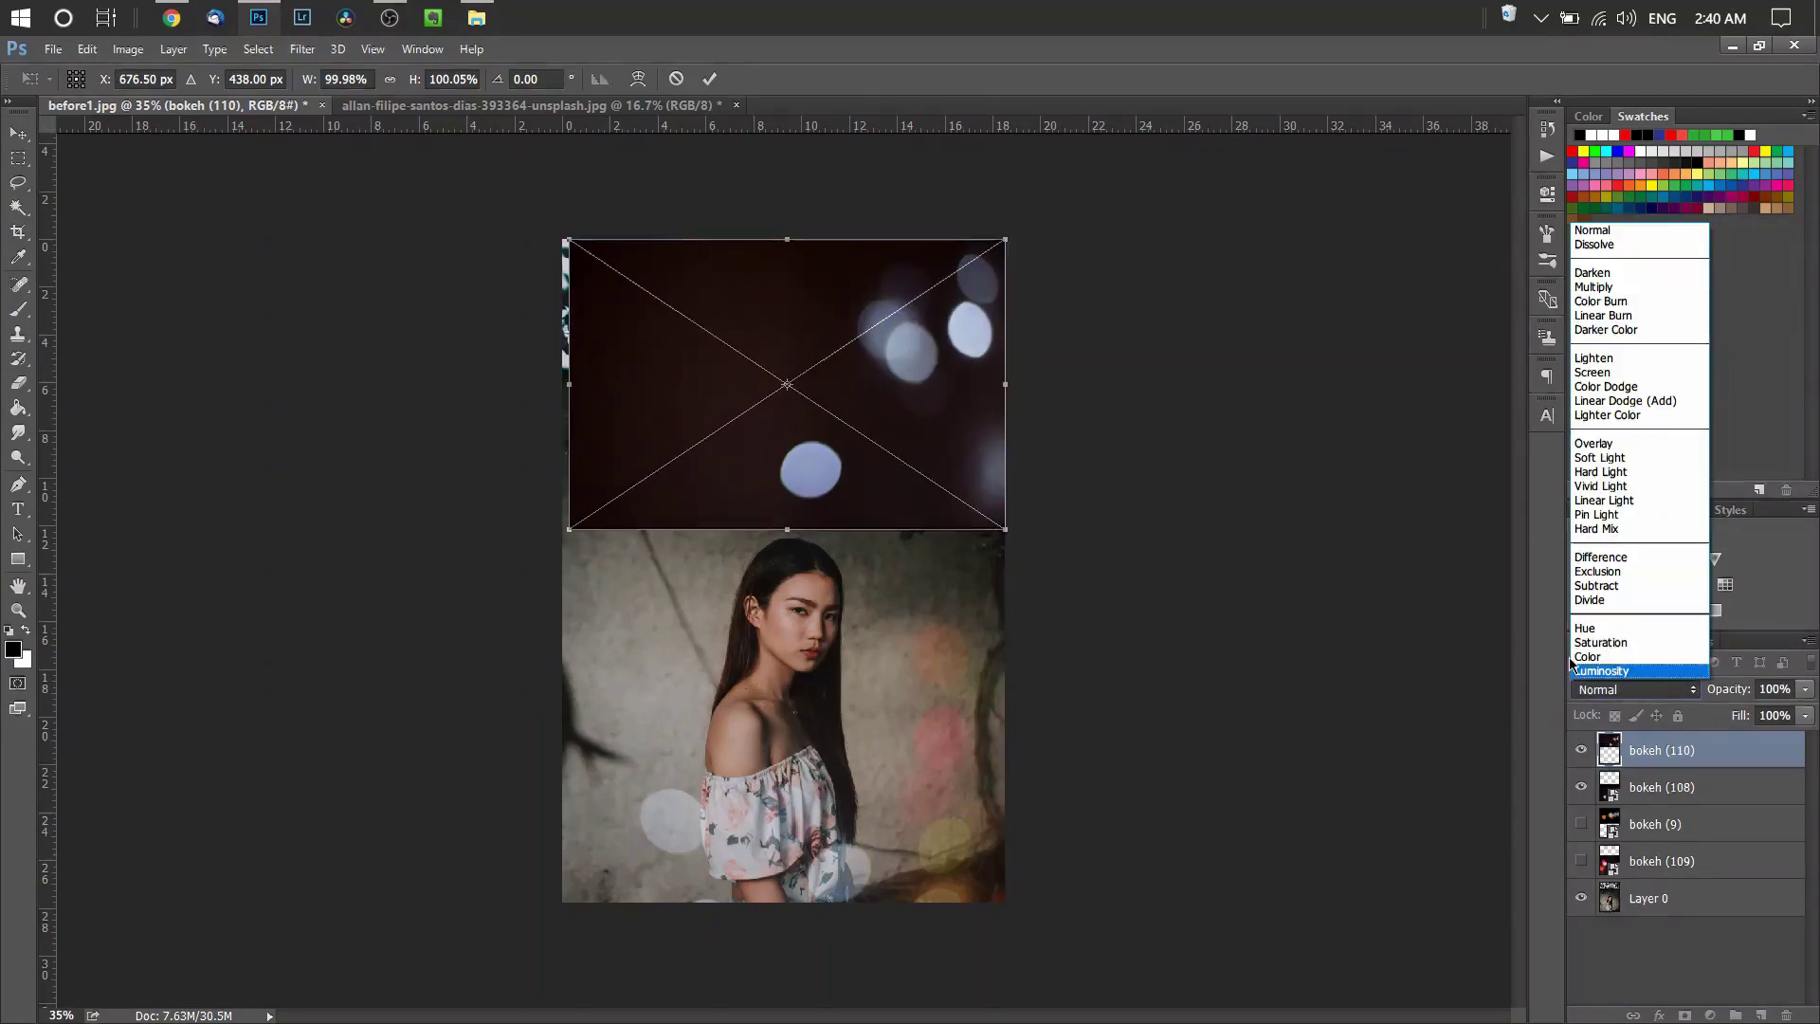
left_click(1605, 374)
mouse_move(998, 524)
left_mouse_down()
mouse_move(1196, 647)
mouse_move(988, 494)
left_mouse_up()
key("Return")
Step: Fade bokeh (110) to 43% opacity and switch its blend mode to Lighten
left_click(1764, 689)
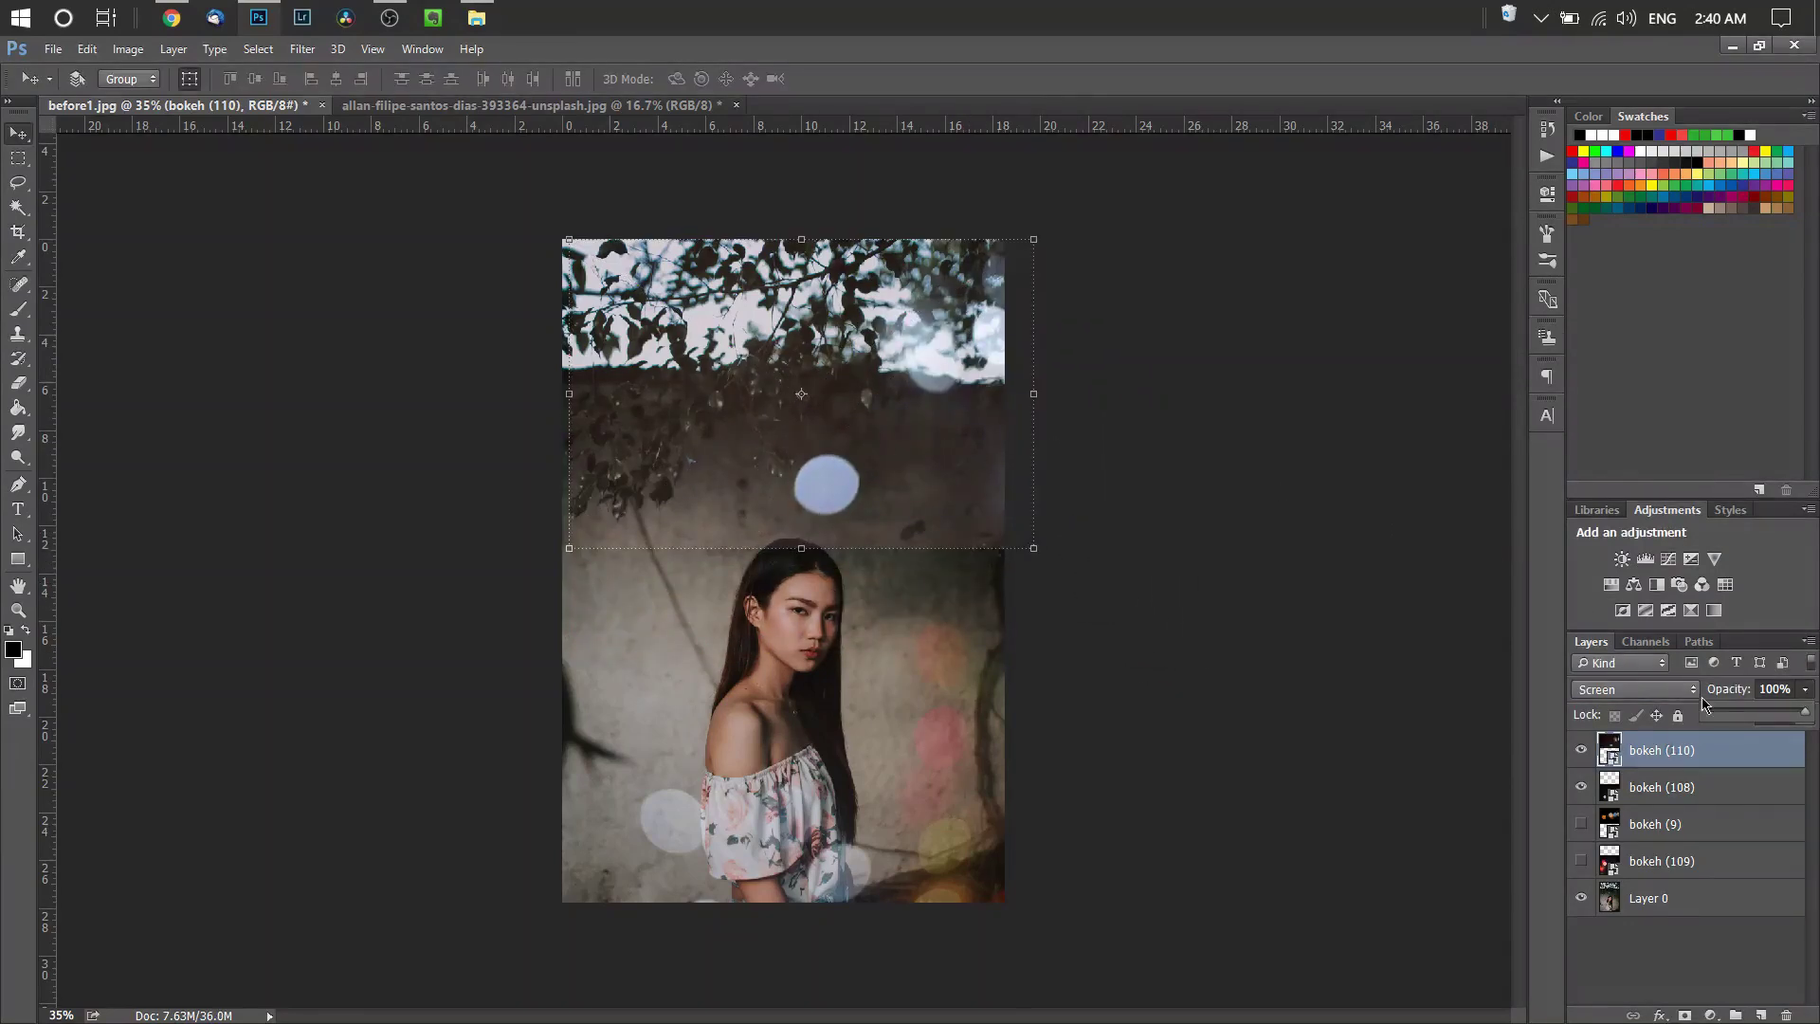
left_click_drag(1766, 711, 1742, 714)
left_click(1671, 955)
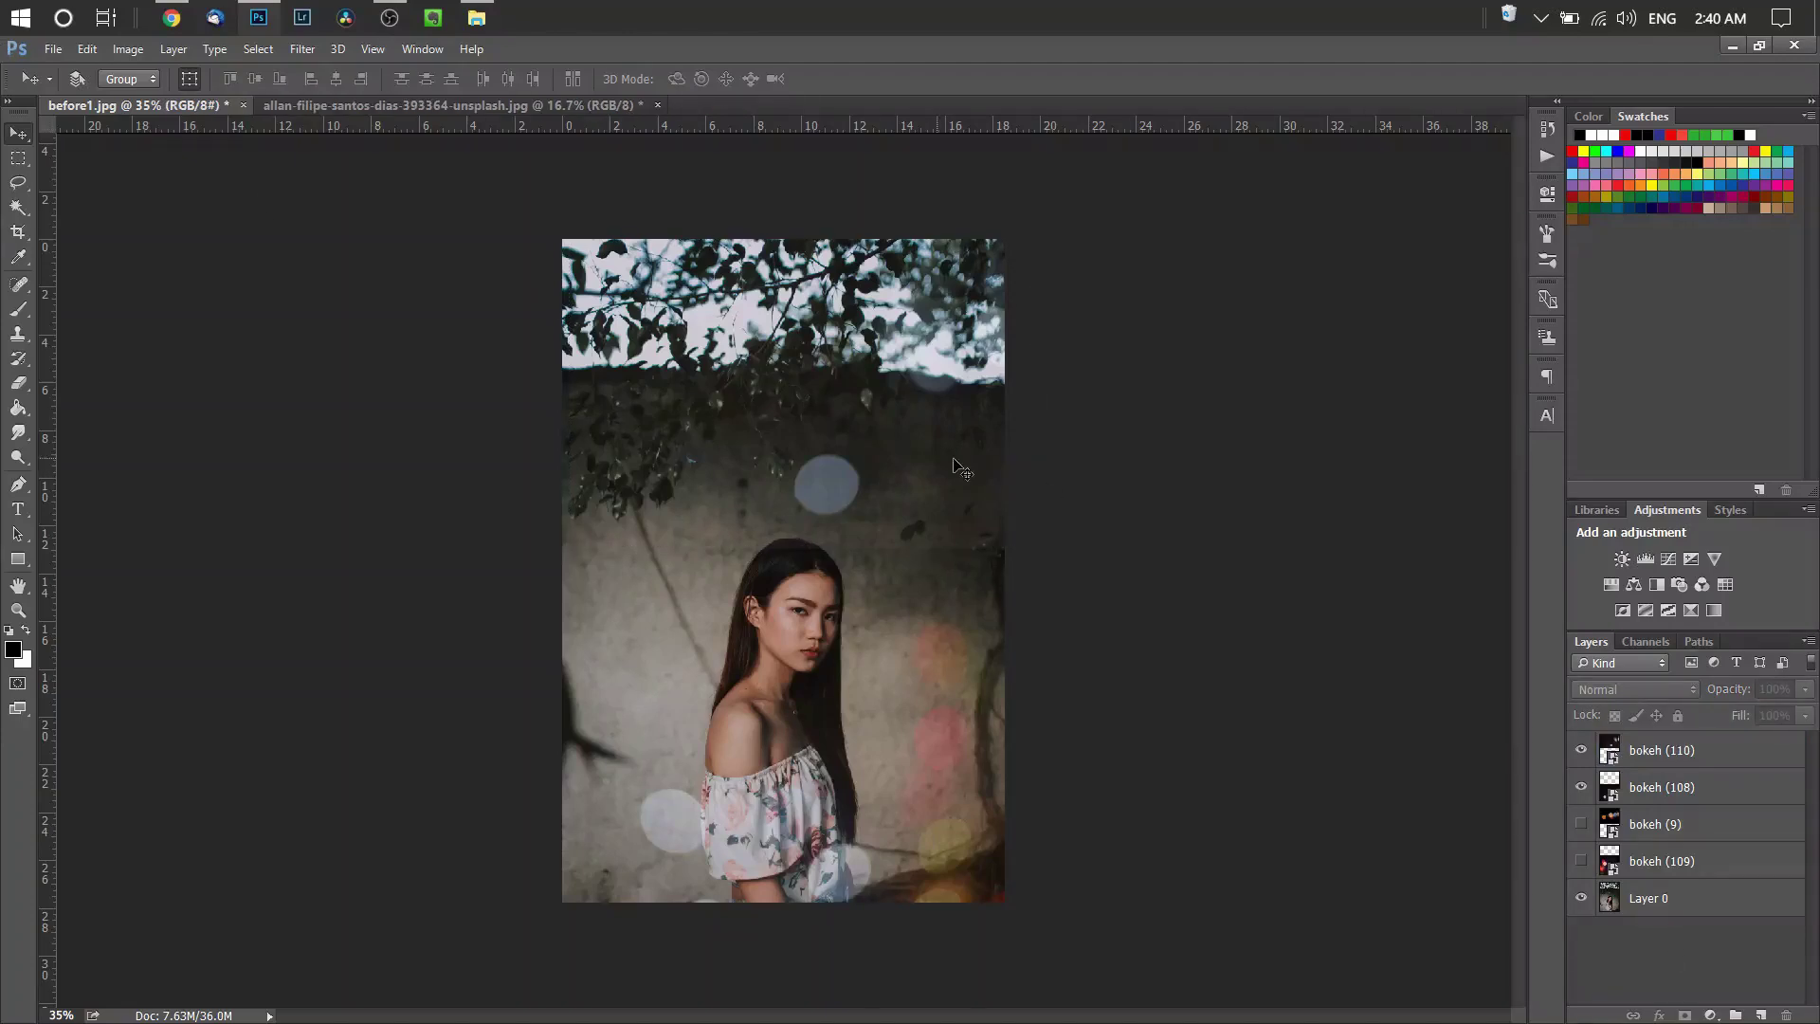
left_click(1654, 750)
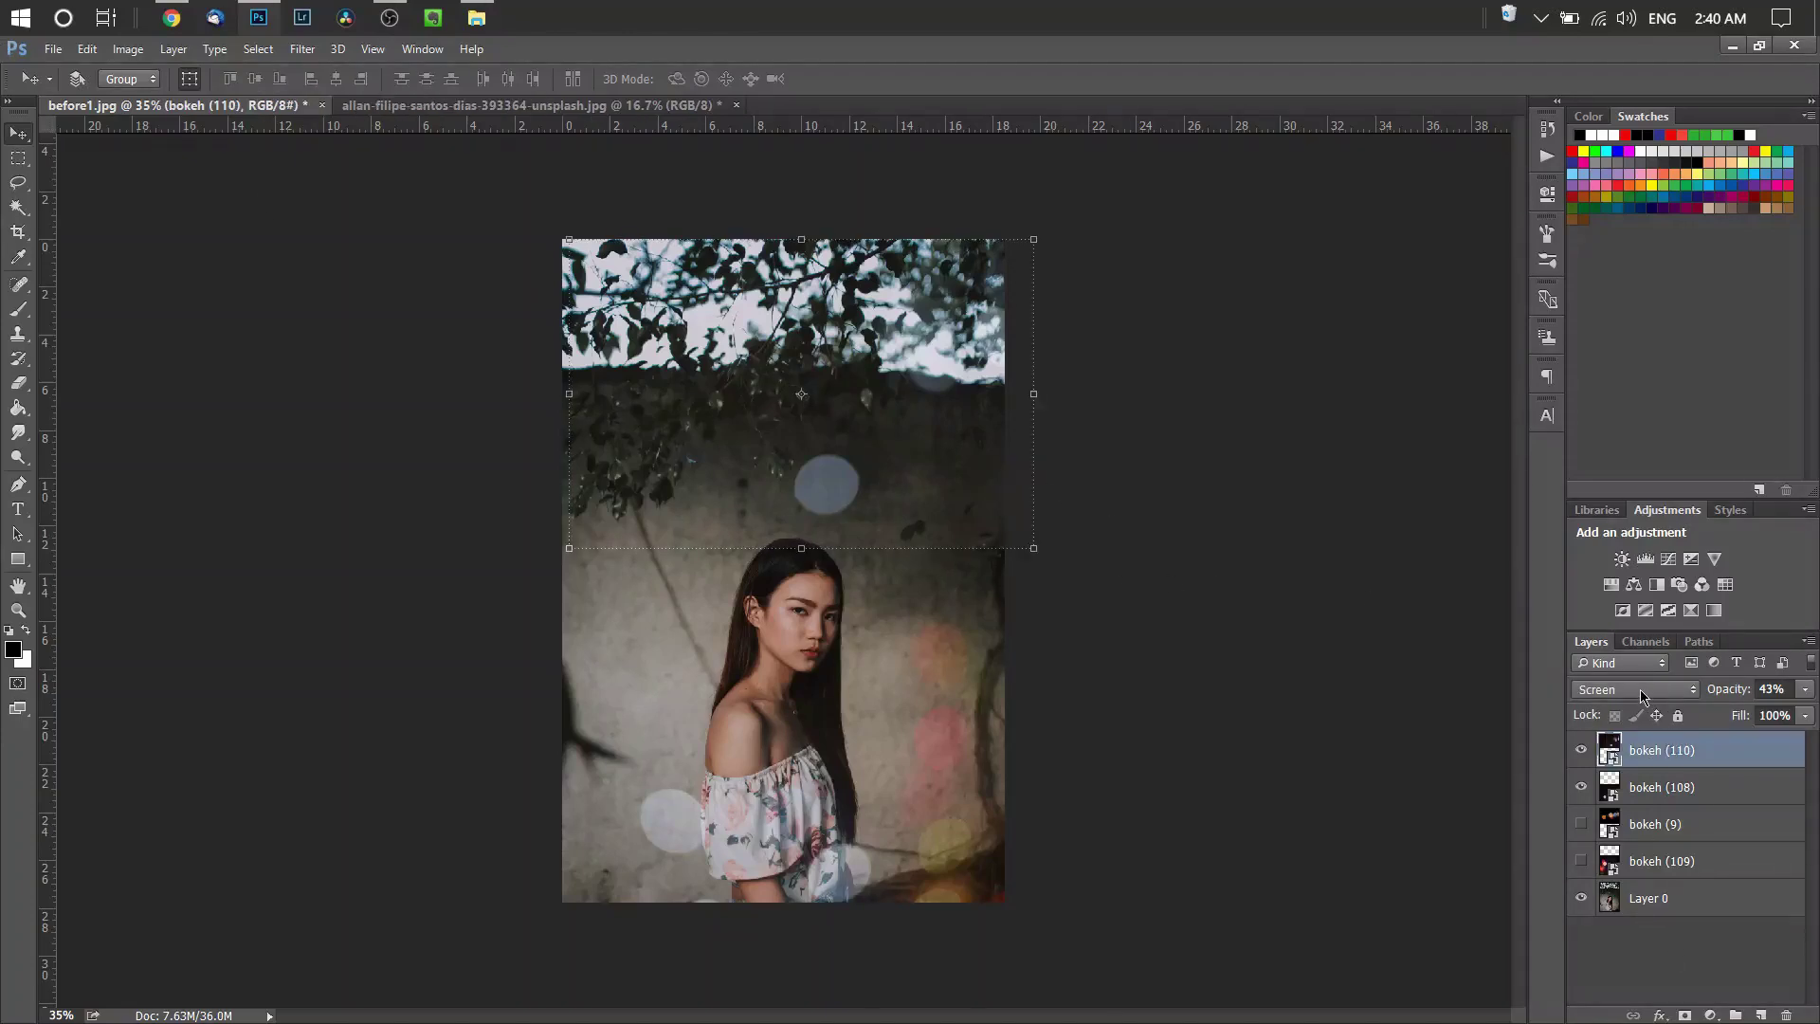
left_click(1644, 690)
left_click(1611, 358)
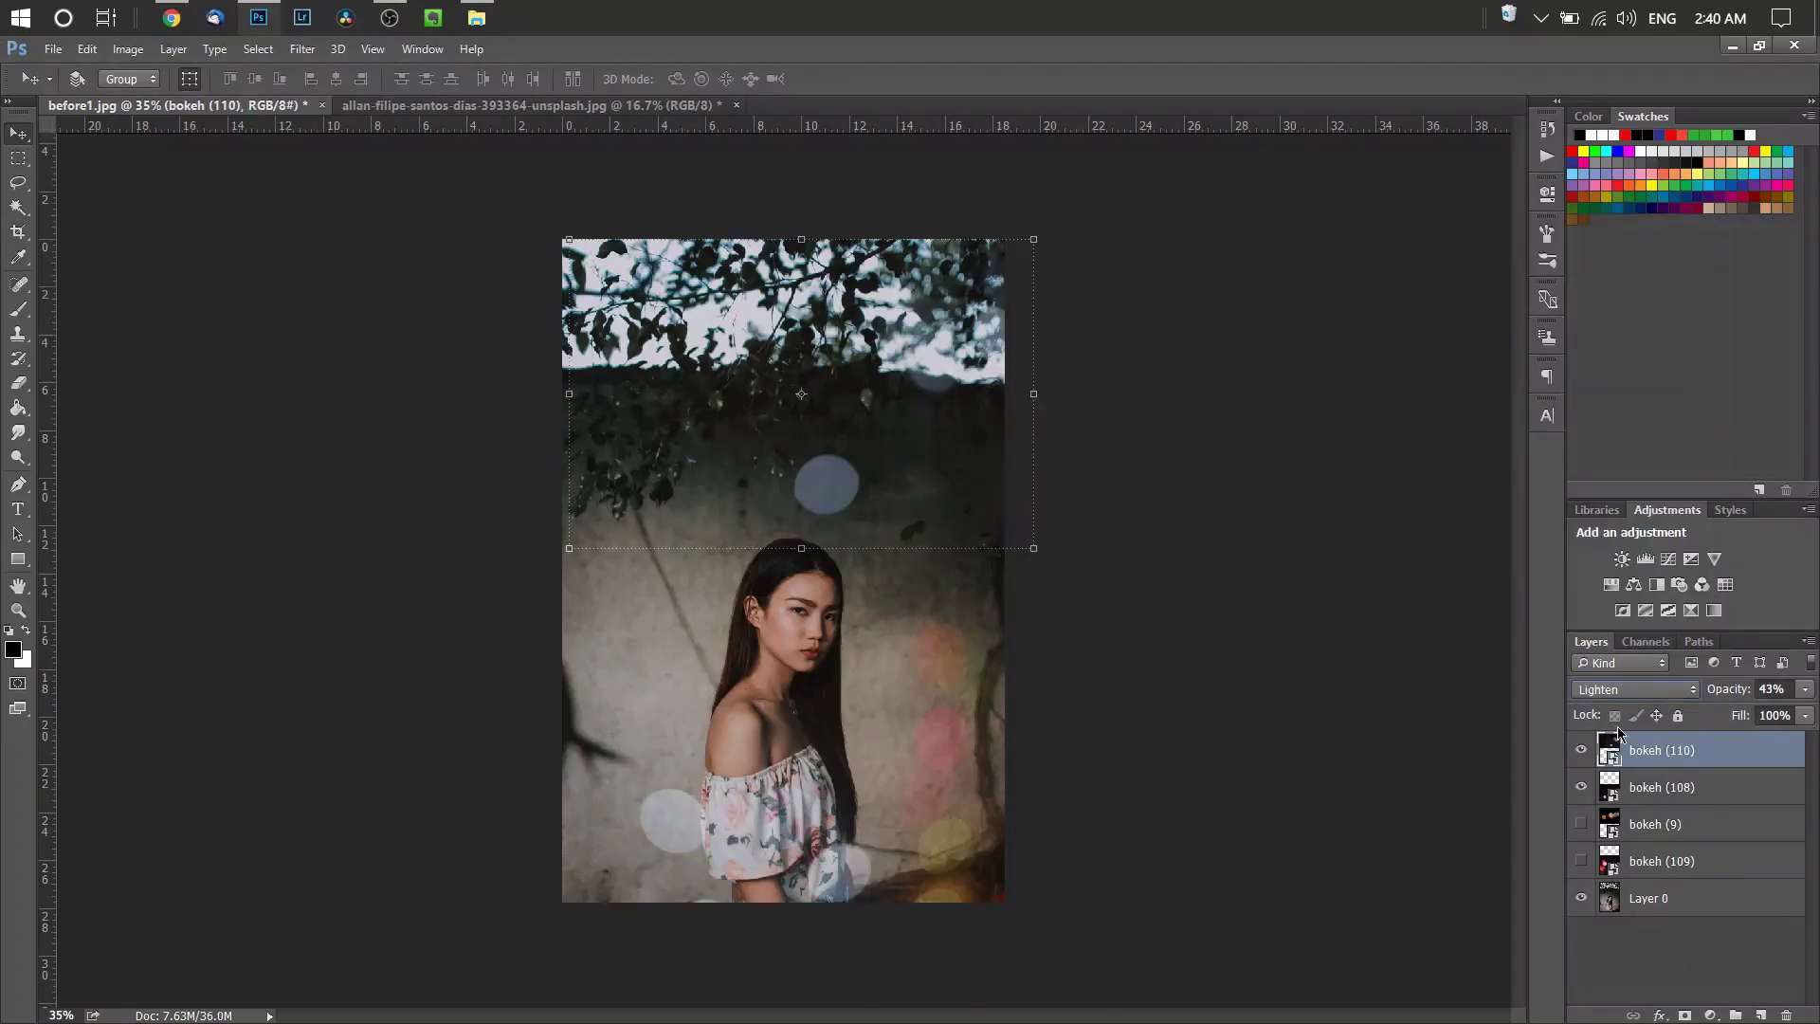
left_click(1672, 927)
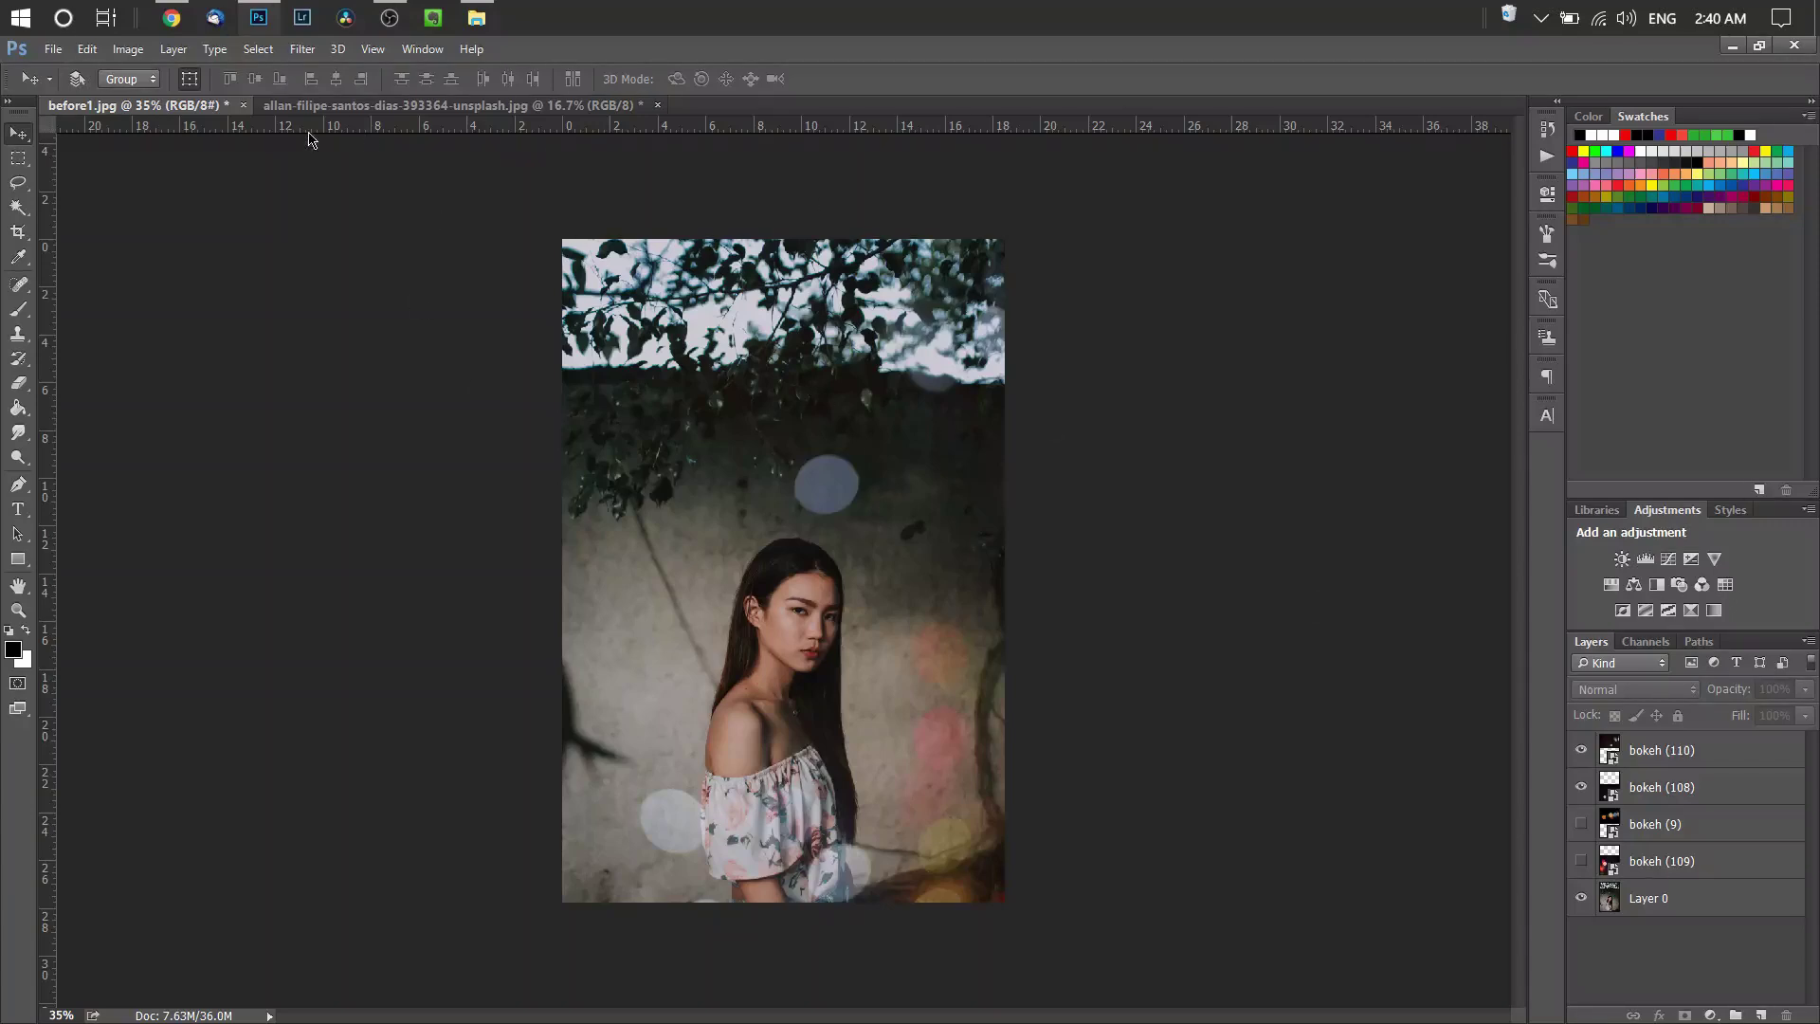
Step: Drop bokeh (74).jpg from the Bokeh folder onto the curly-haired portrait
left_click(339, 107)
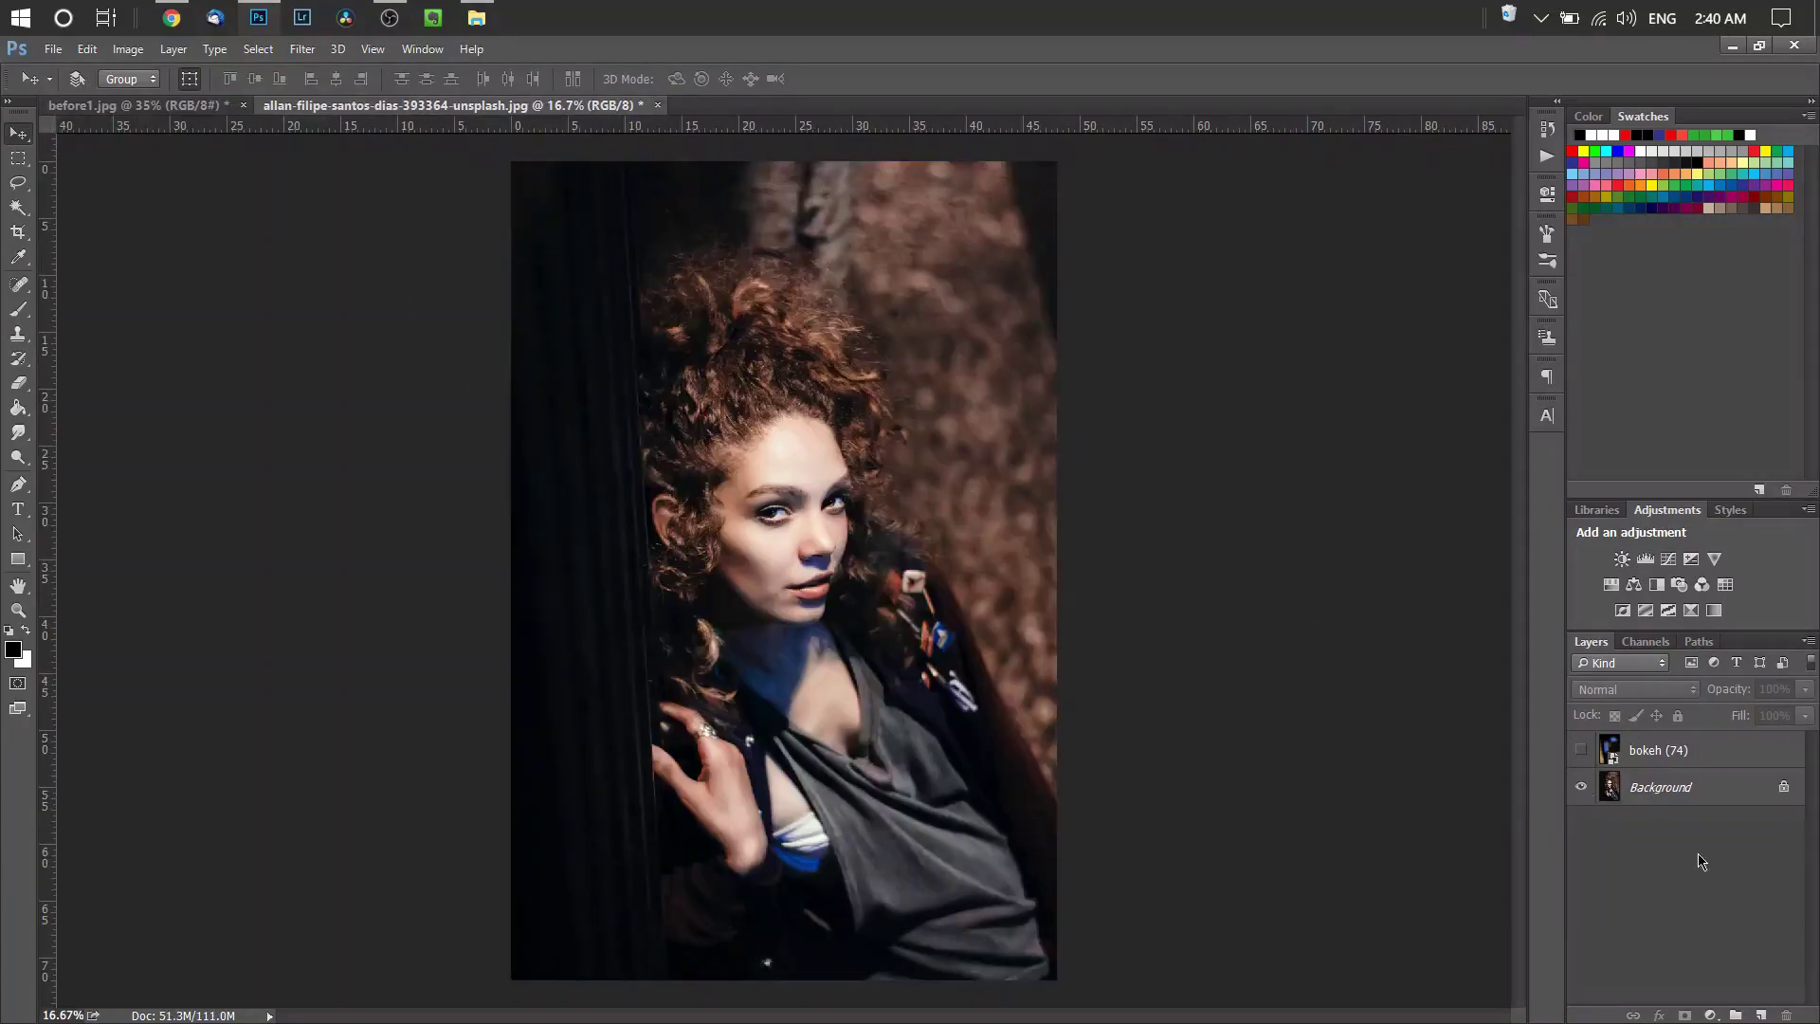
left_click(476, 18)
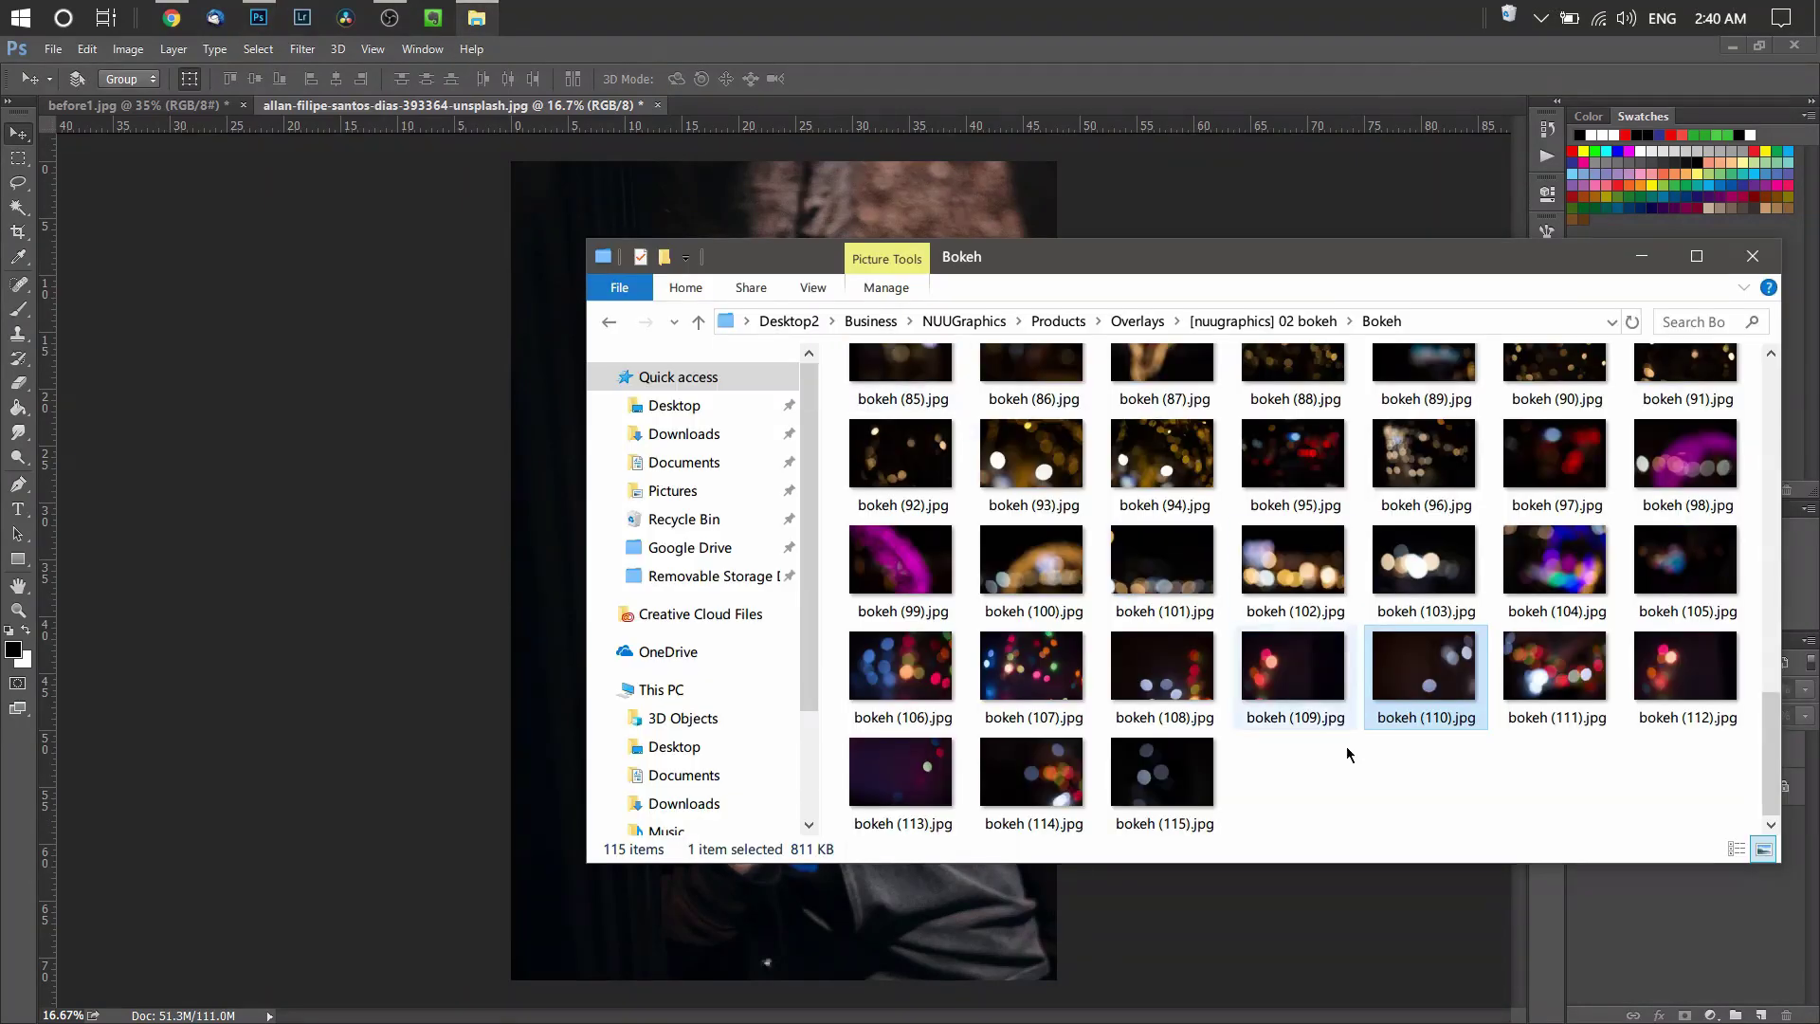
left_click(1355, 799)
scroll(1344, 440, "up", 2)
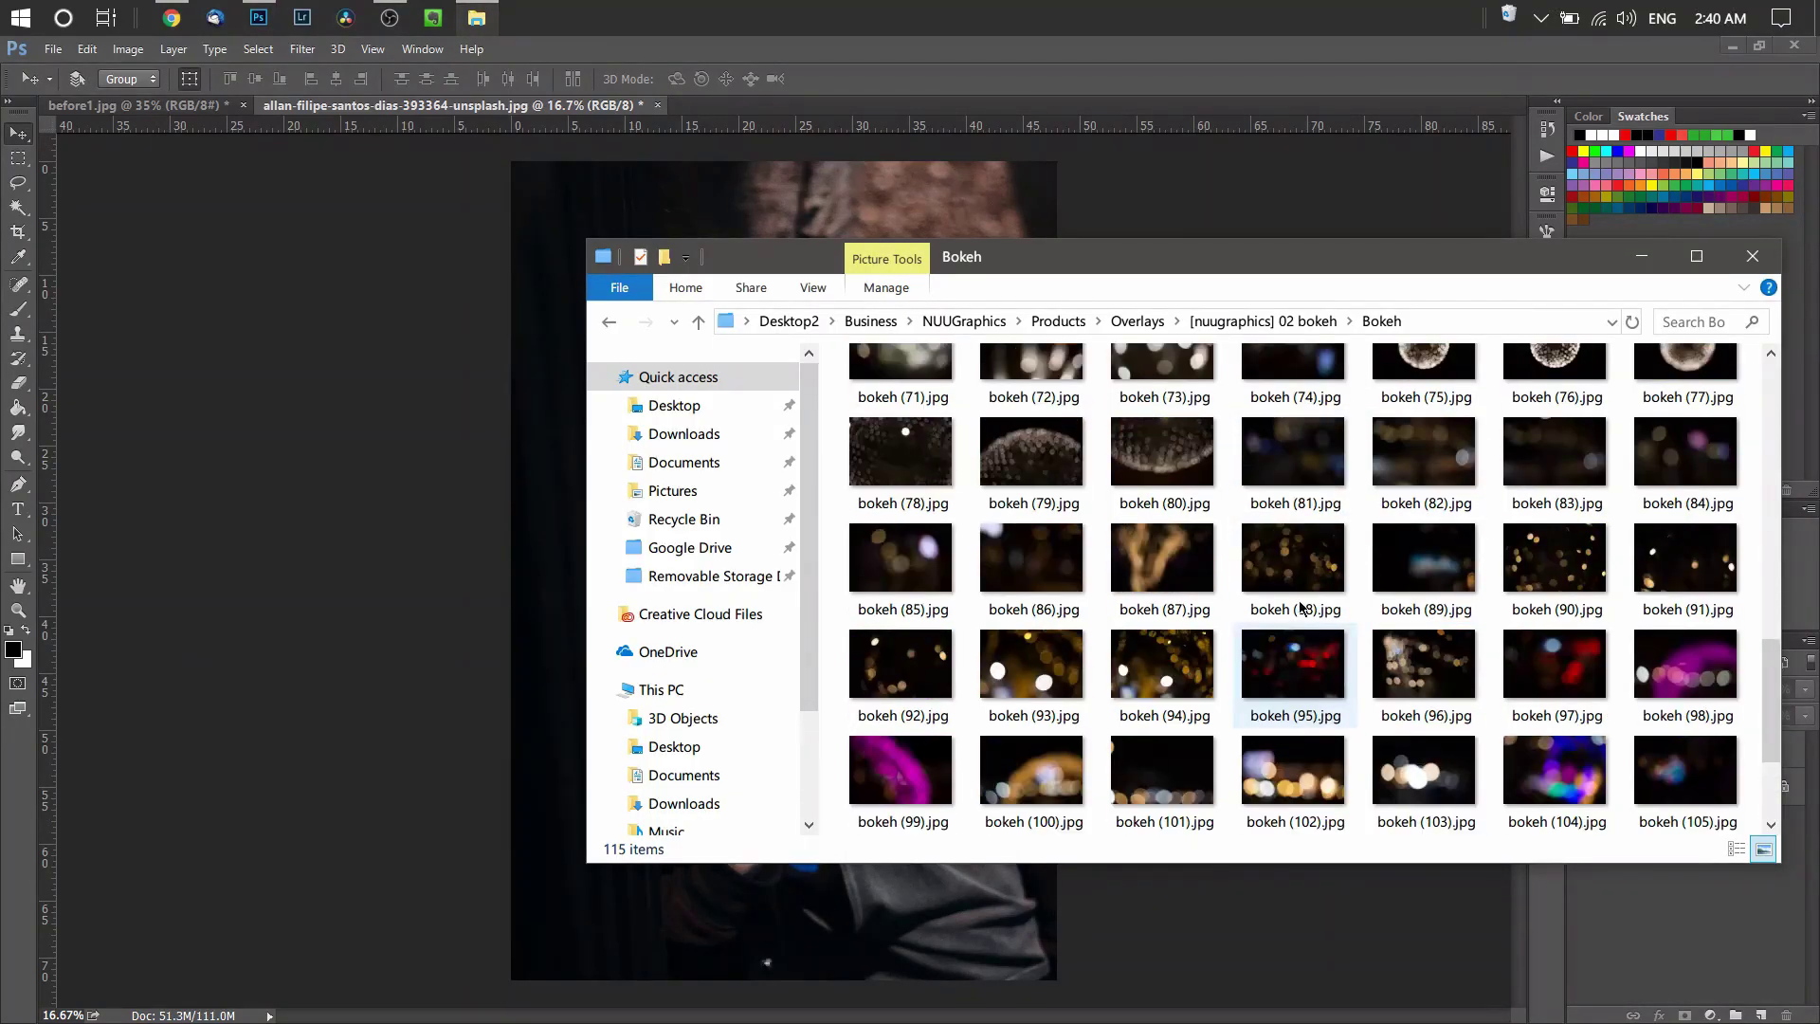
scroll(1344, 441, "up", 2)
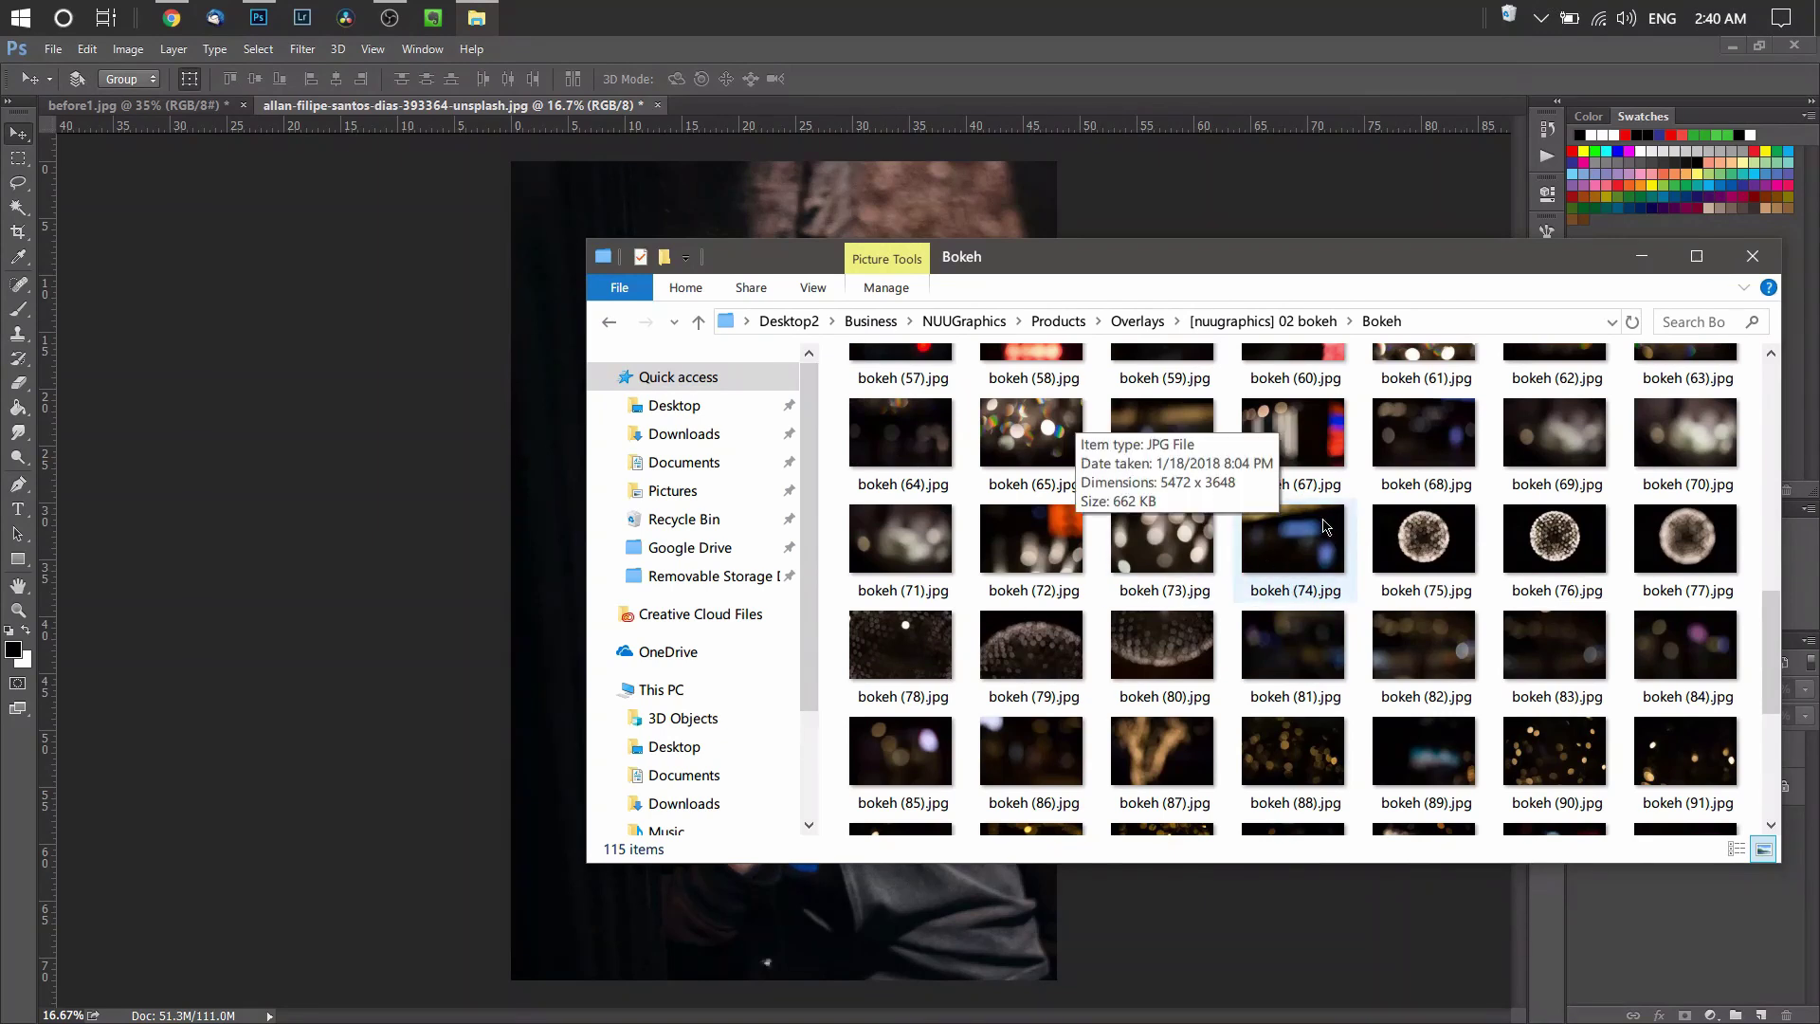
left_click_drag(1281, 549, 440, 491)
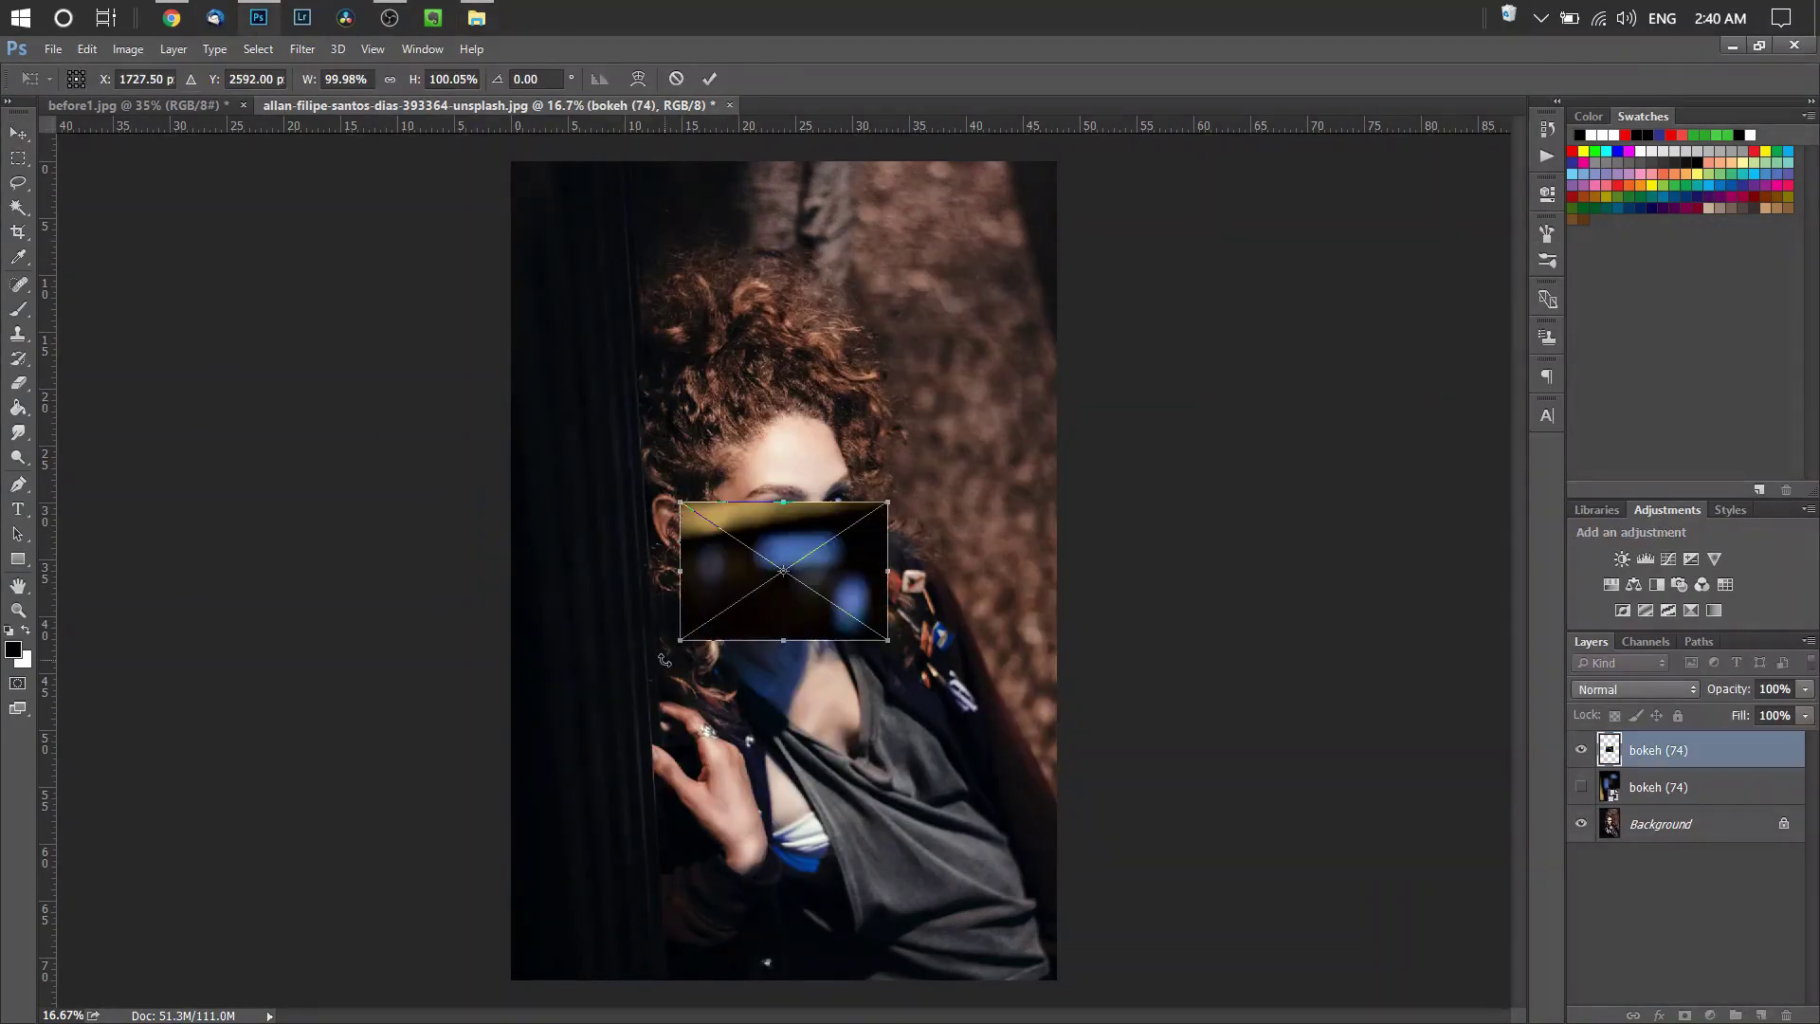
Step: Rotate the bokeh (74) overlay 90° and enlarge it to about 395% to fill the canvas
left_click(508, 77)
type("90")
key("Return")
left_click_drag(723, 481, 520, 176)
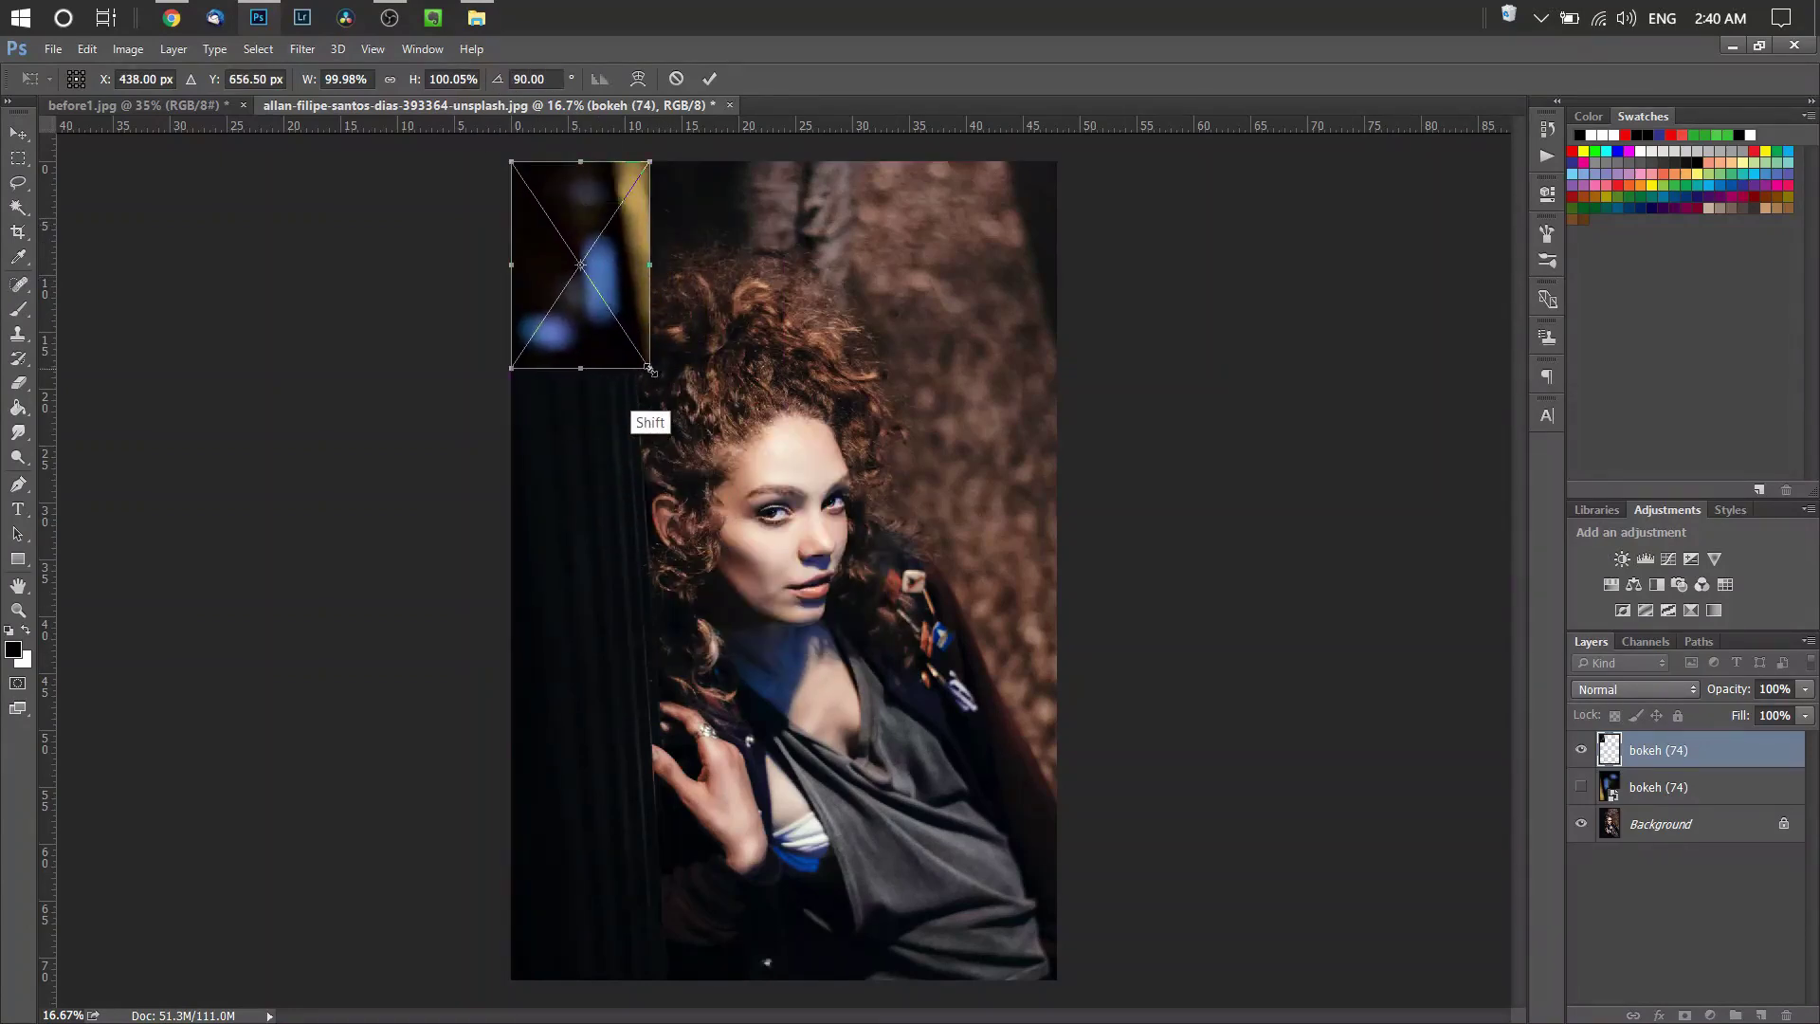
left_click_drag(650, 367, 1128, 946)
key("Return")
Step: Blend the top bokeh (74) layer in Screen mode and lower its opacity to about 42%
left_click(1621, 690)
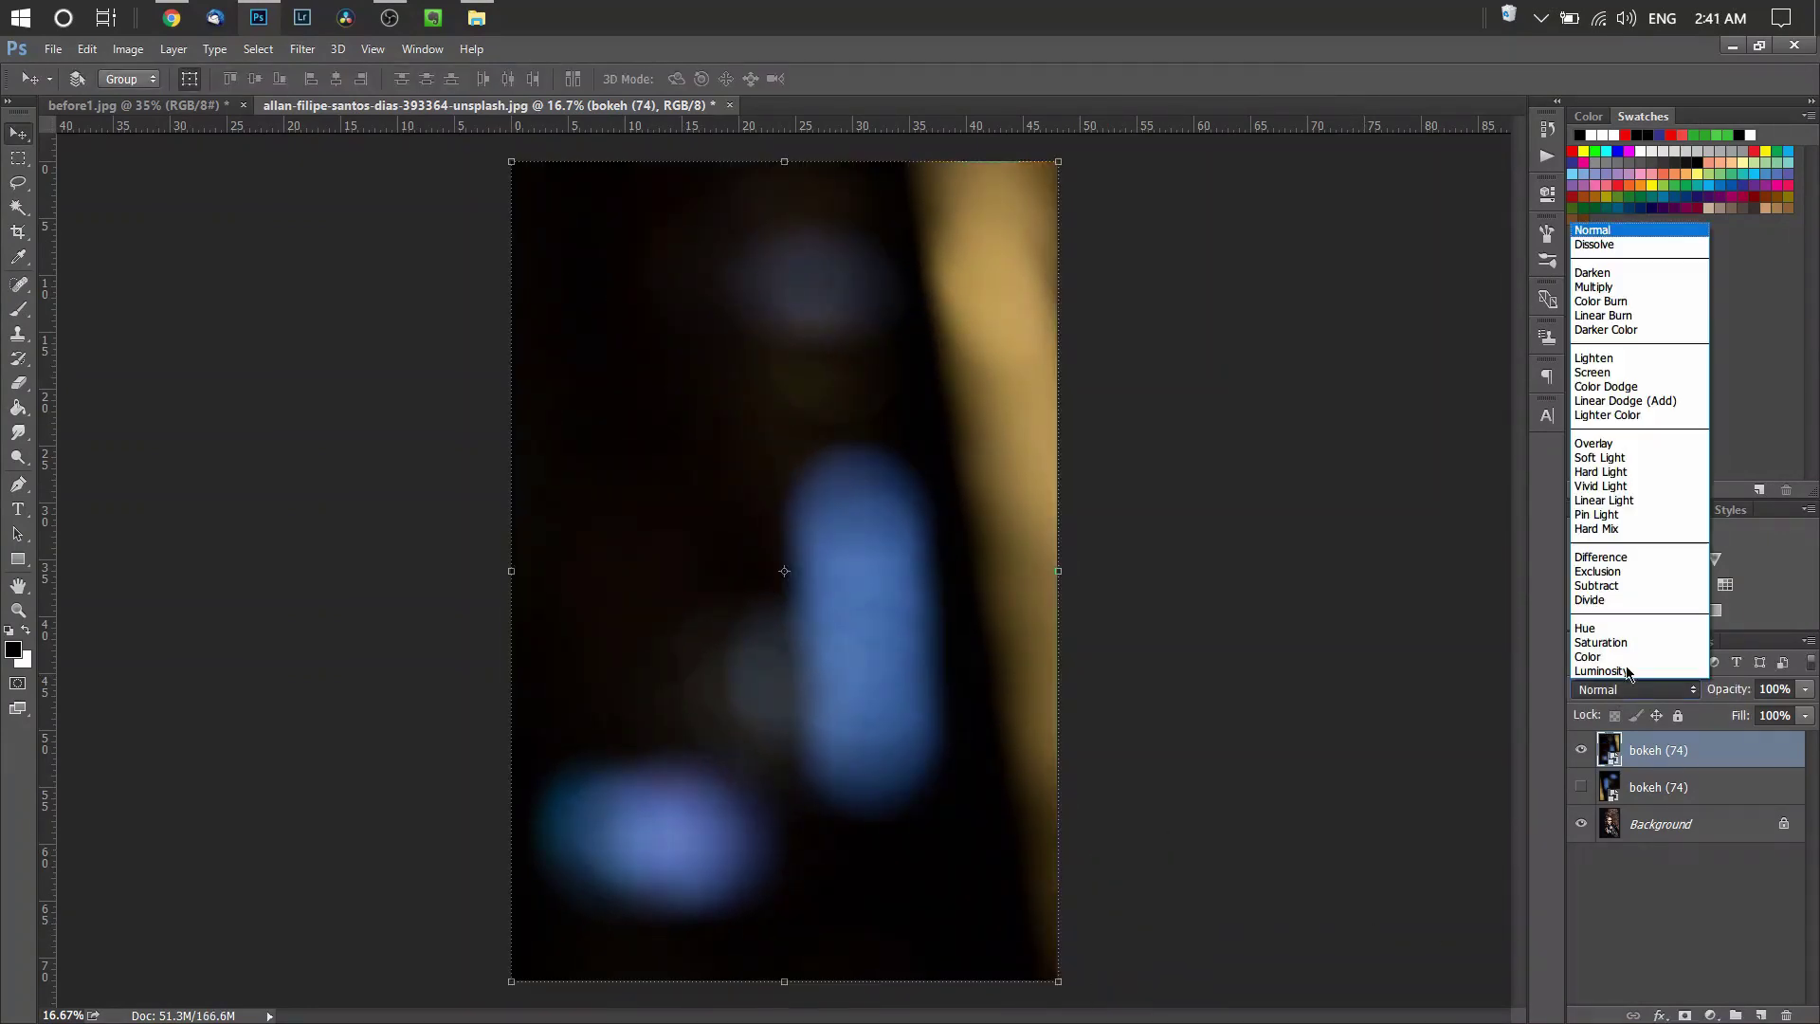
left_click(1623, 372)
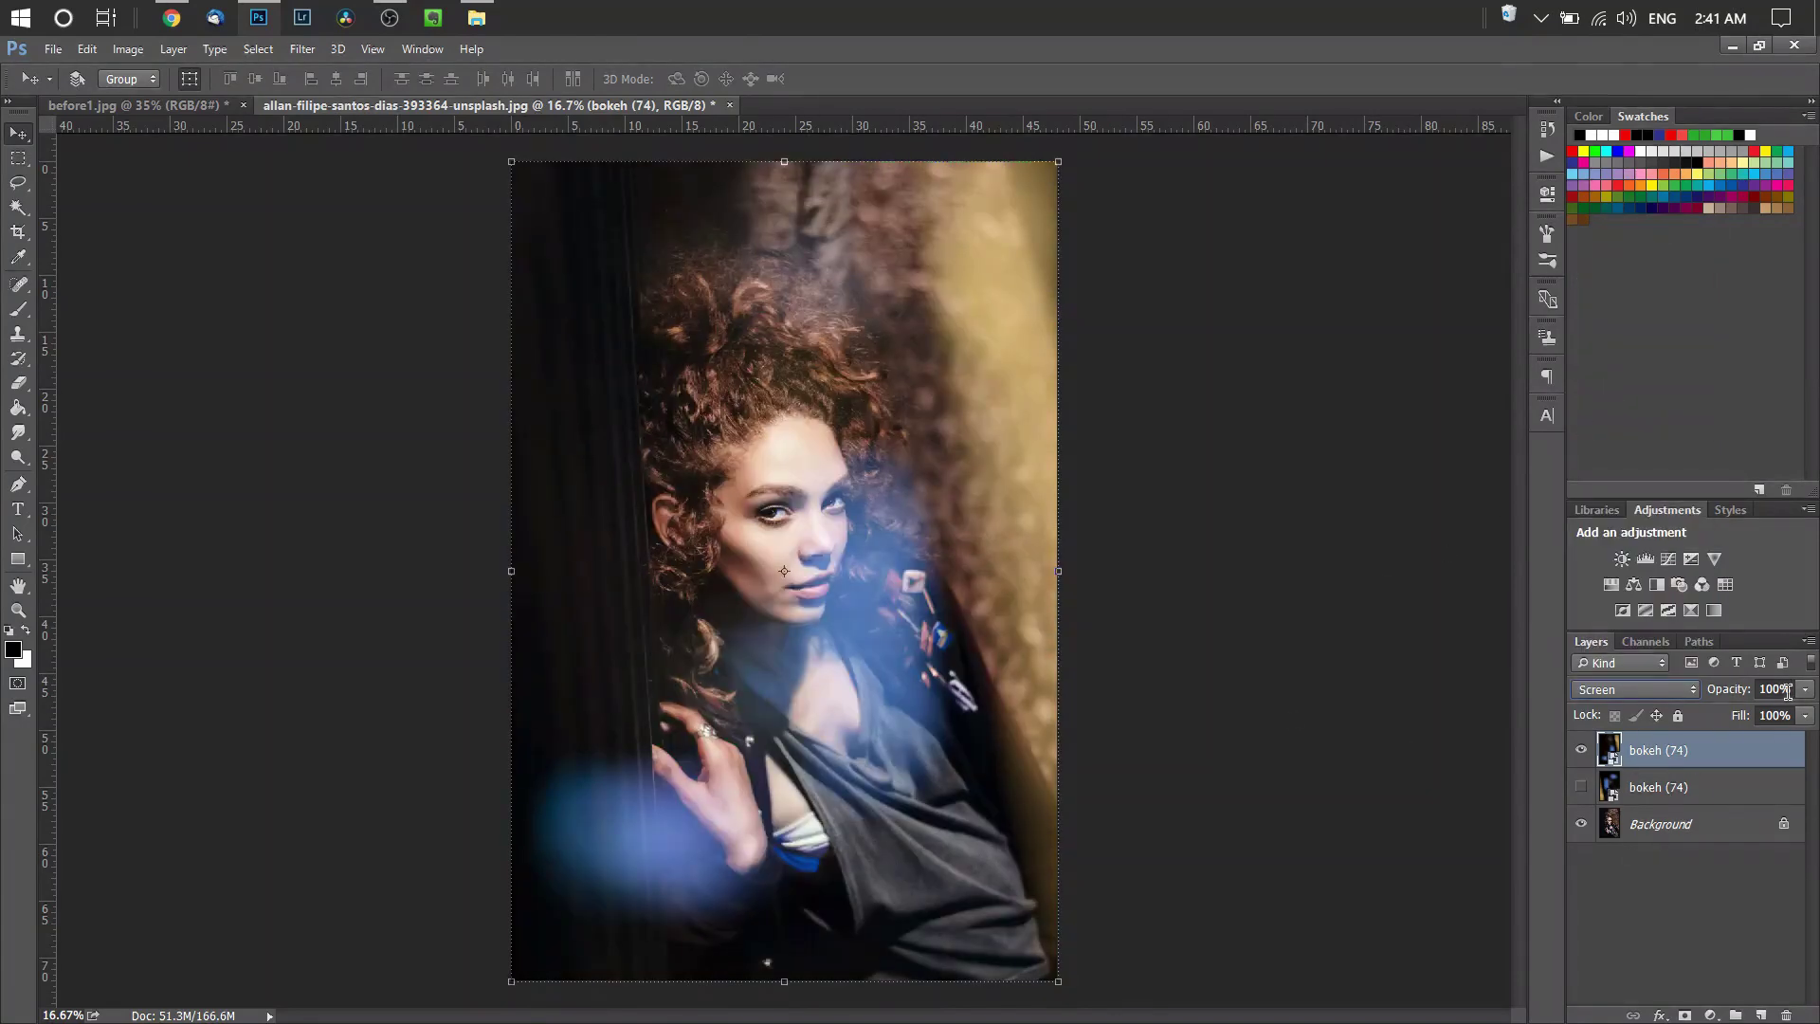
left_click(1805, 715)
left_click_drag(1804, 717, 1749, 716)
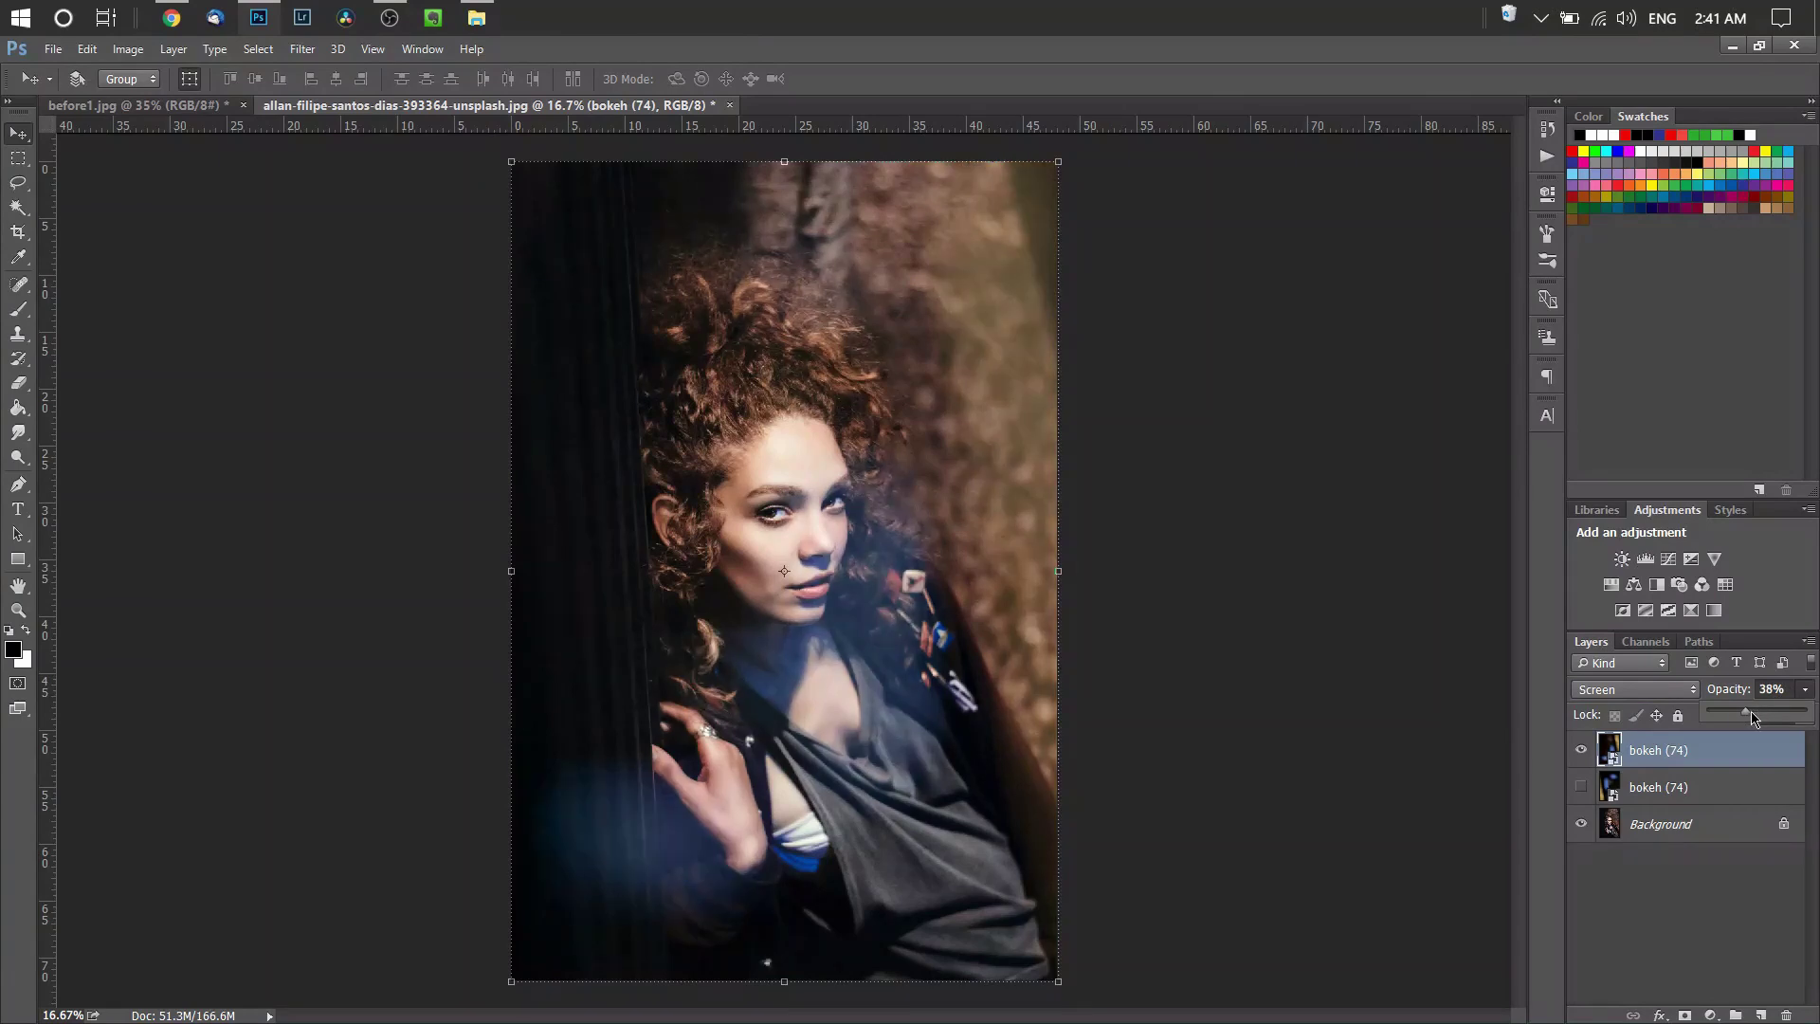
left_click(1655, 950)
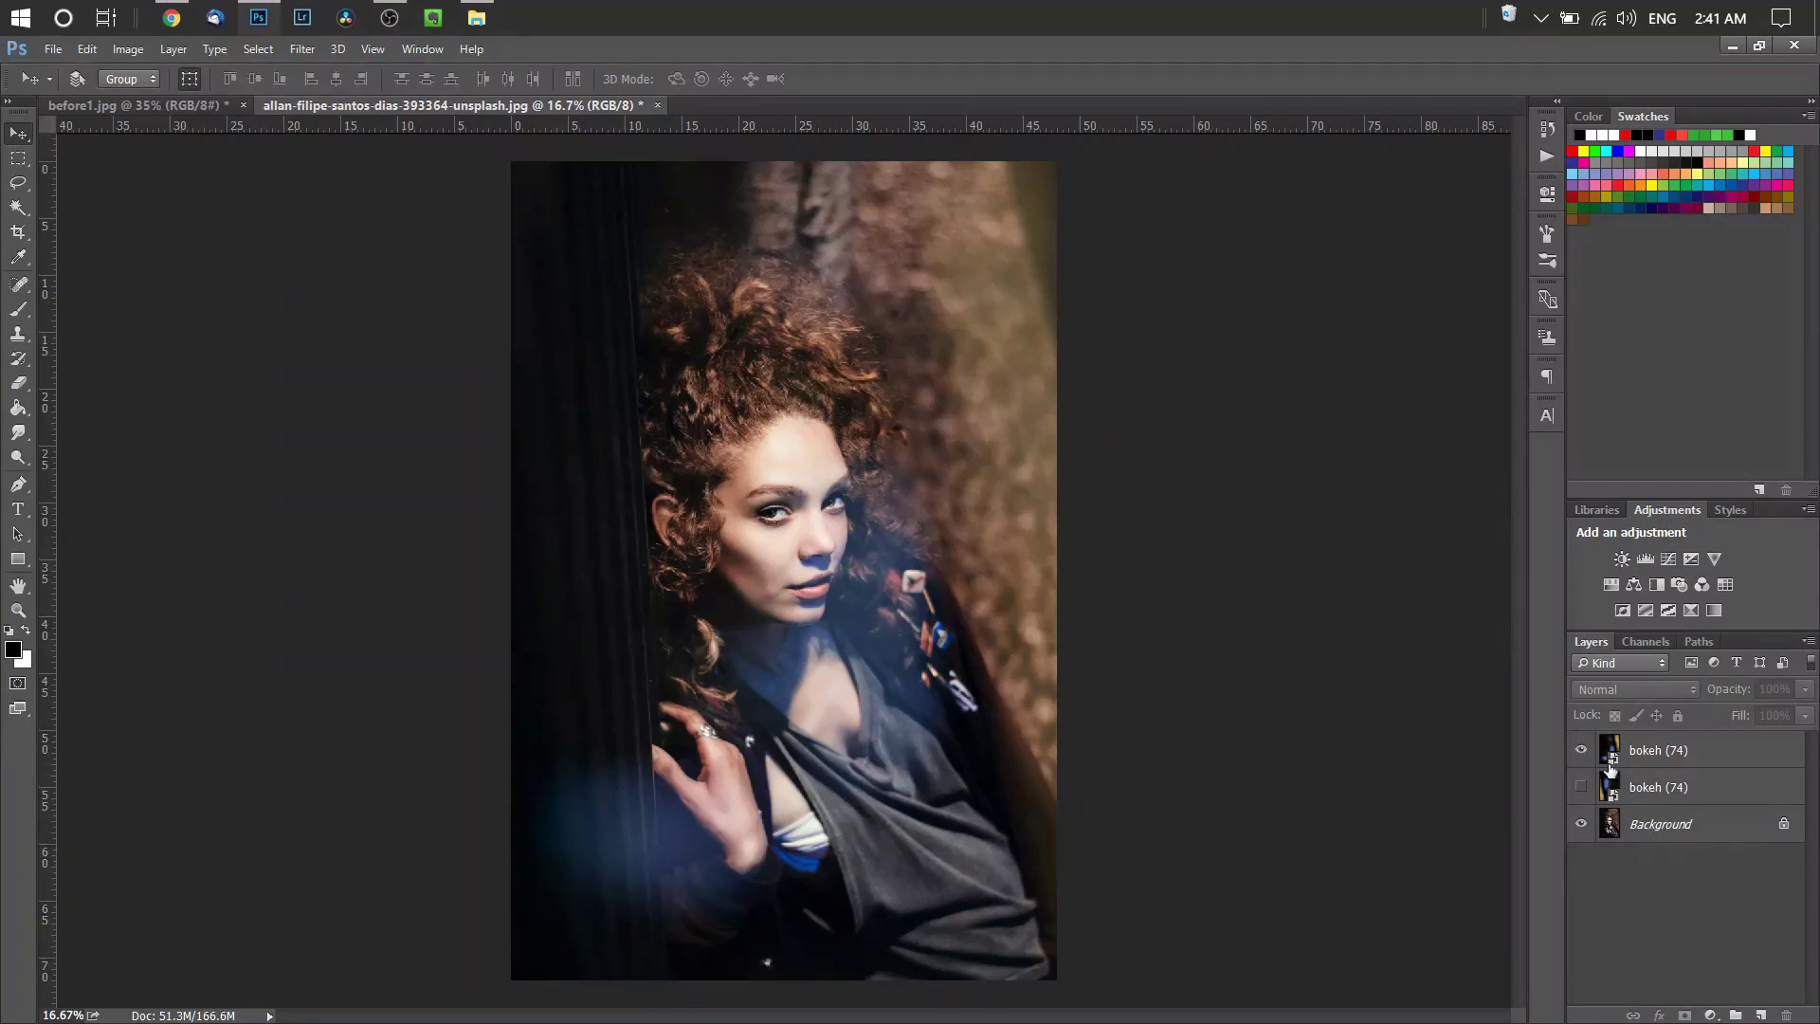
Step: Add bokeh (67).jpg as a new layer, turned upright and scaled to cover the portrait
left_click(476, 18)
scroll(1229, 507, "up", 2)
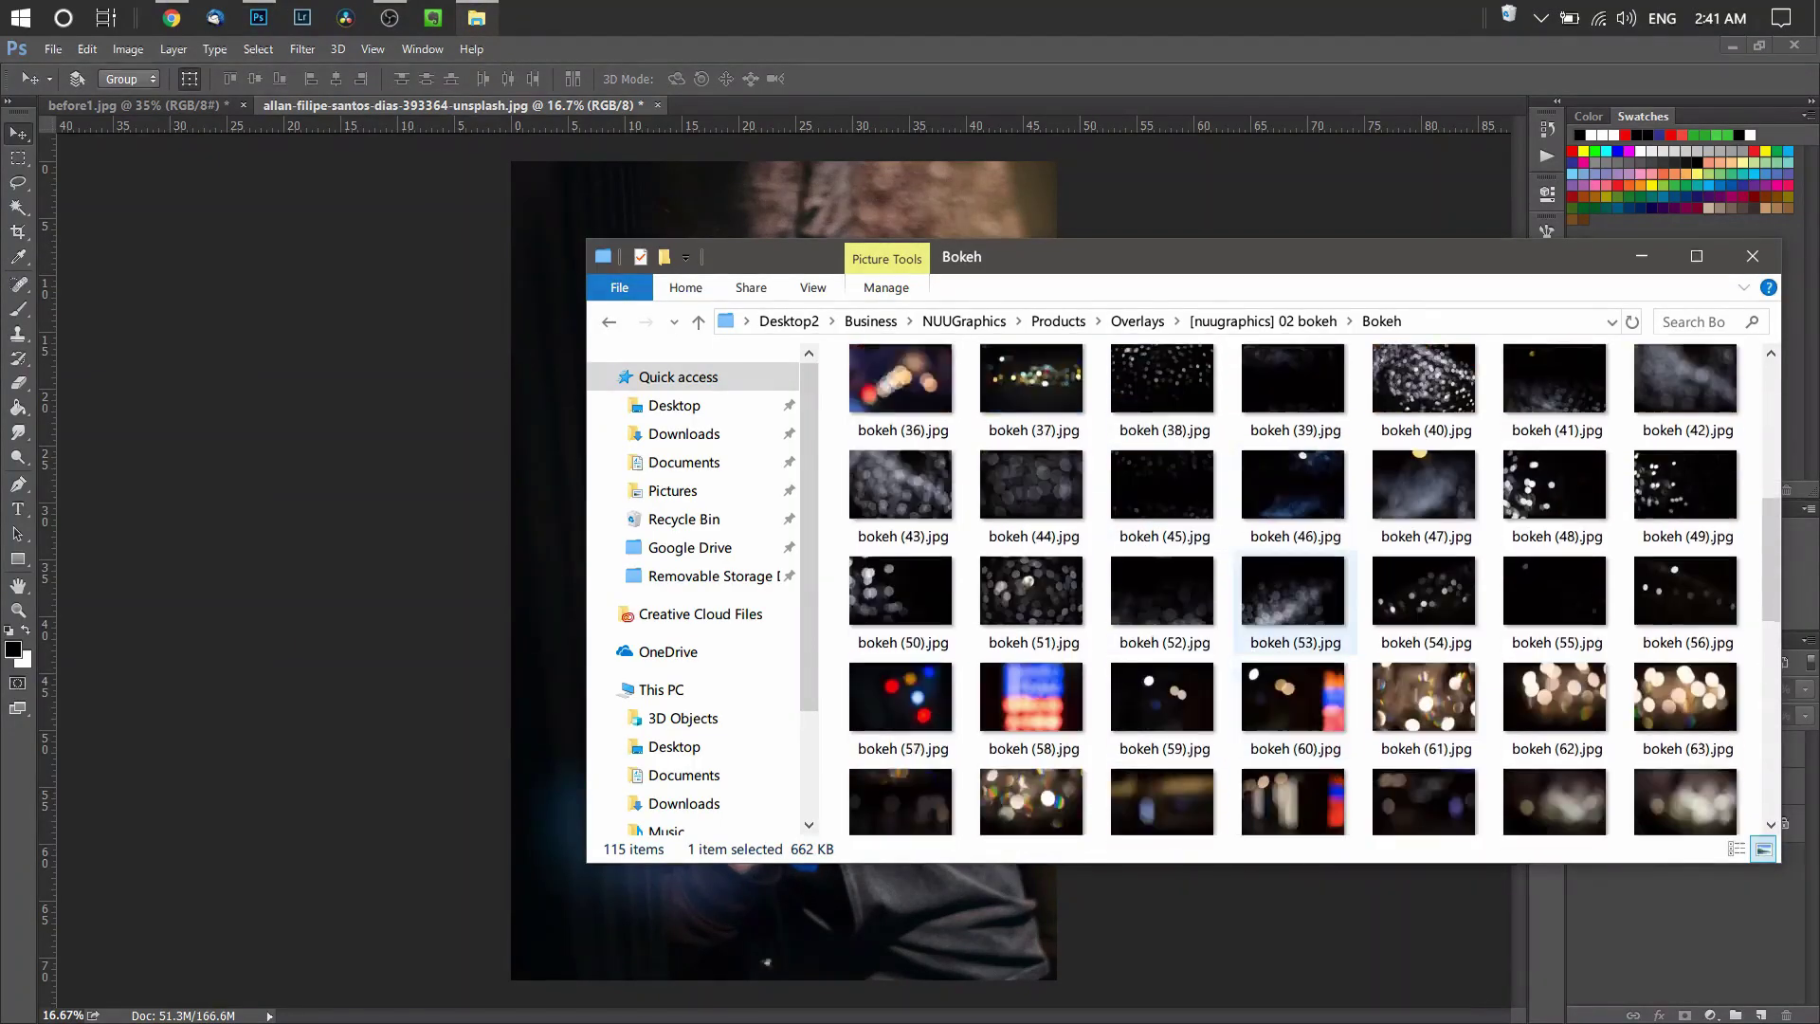
left_click_drag(1278, 717, 421, 509)
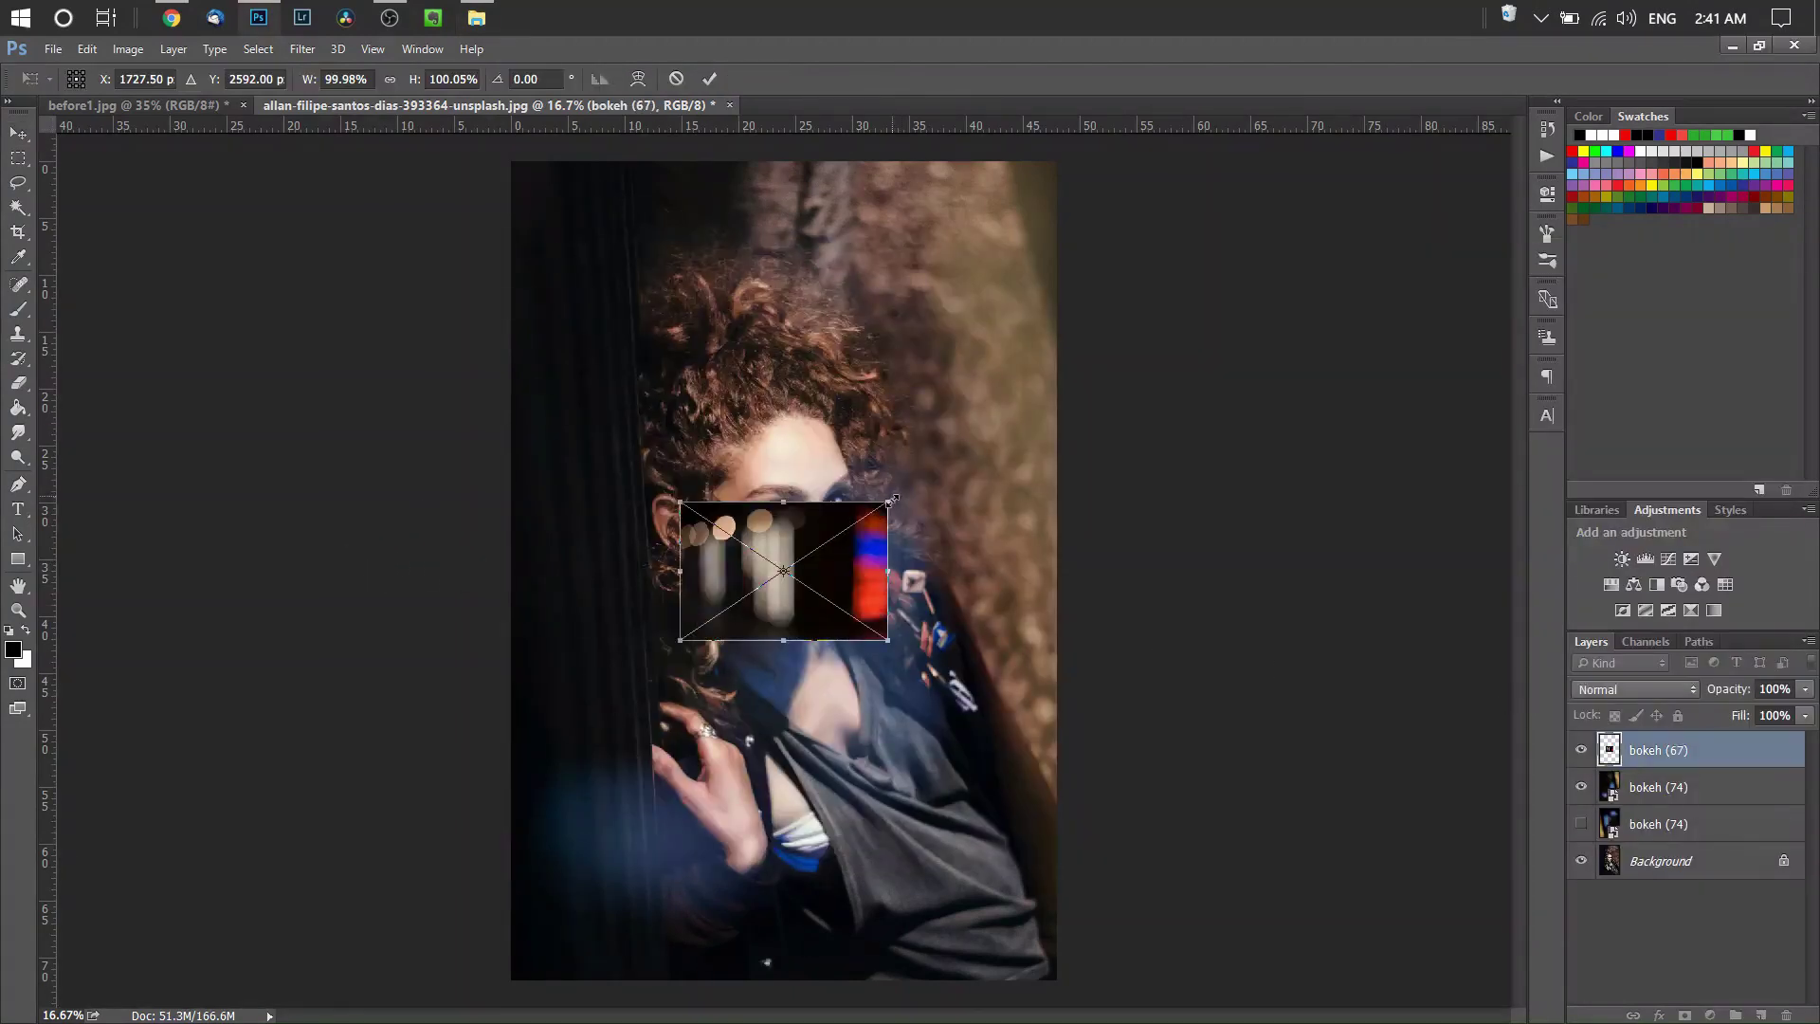
left_click_drag(900, 503, 736, 444)
left_click_drag(788, 543, 601, 271)
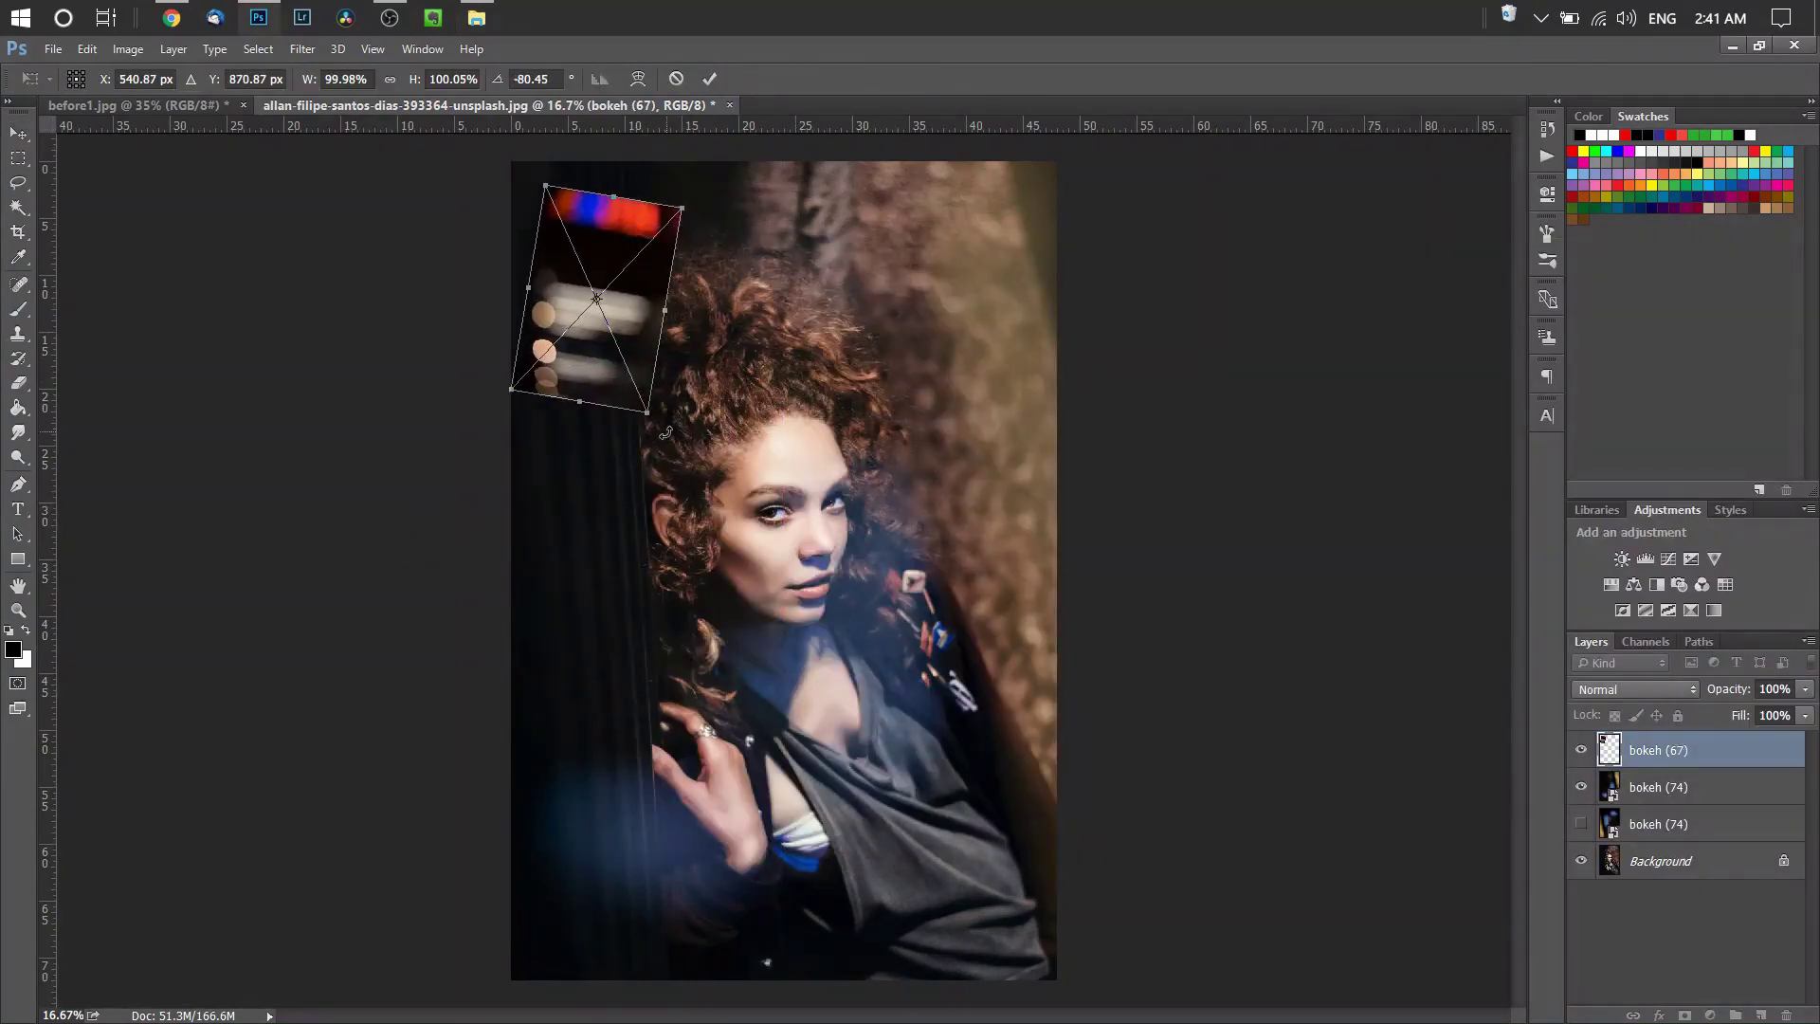
left_click_drag(664, 435, 685, 423)
left_click_drag(649, 348, 1199, 886)
Step: Set bokeh (67) to Screen at 30% opacity and hide the bokeh (74) layer
left_click(1635, 689)
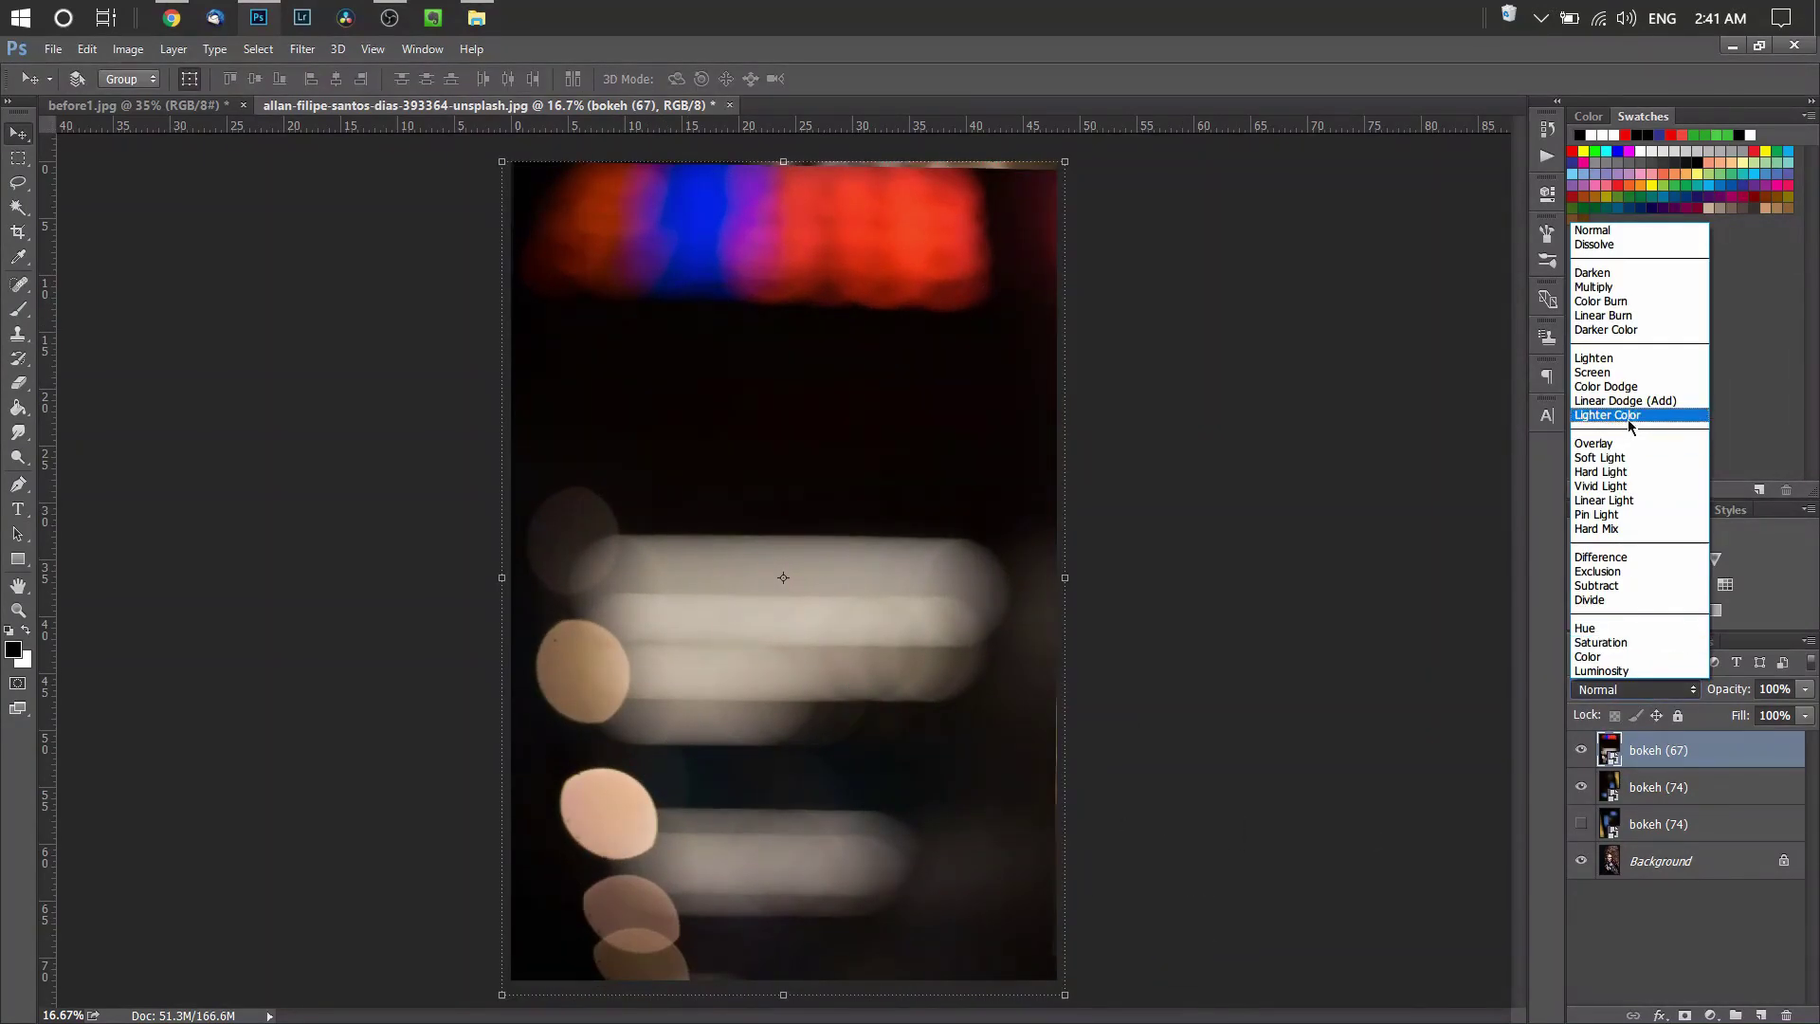
left_click(1611, 372)
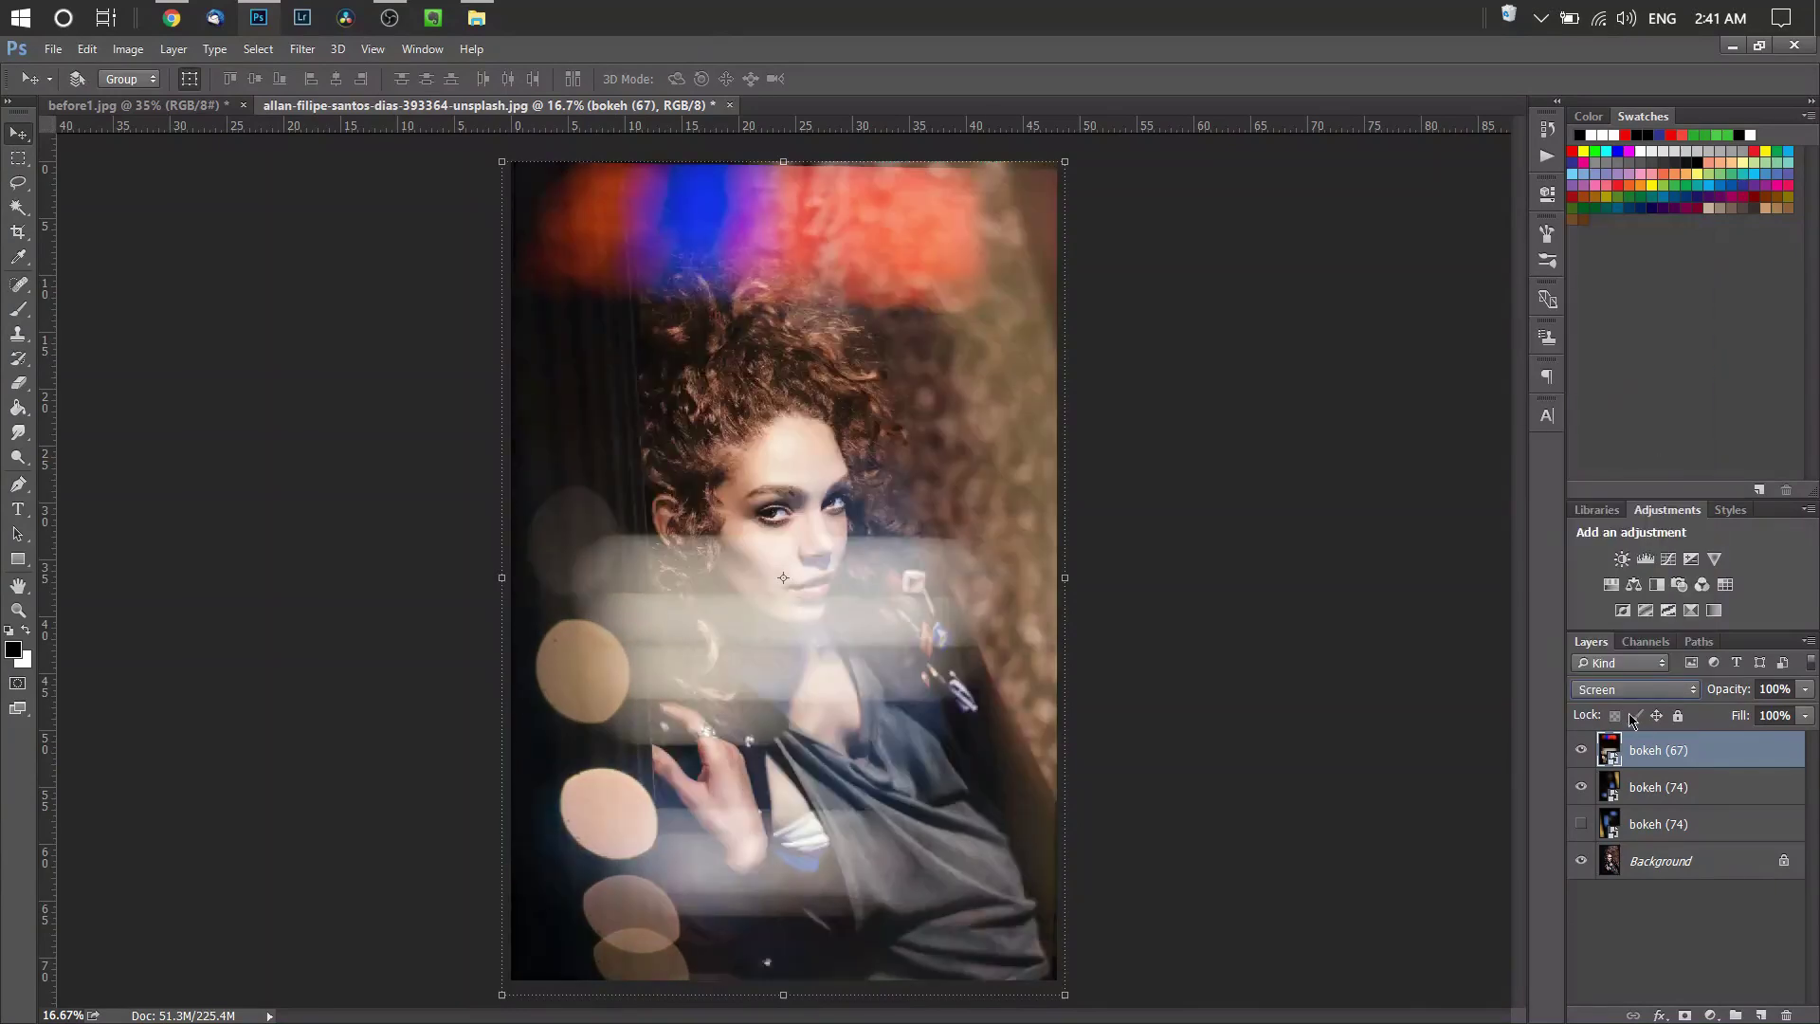
left_click(1581, 788)
left_click(1810, 691)
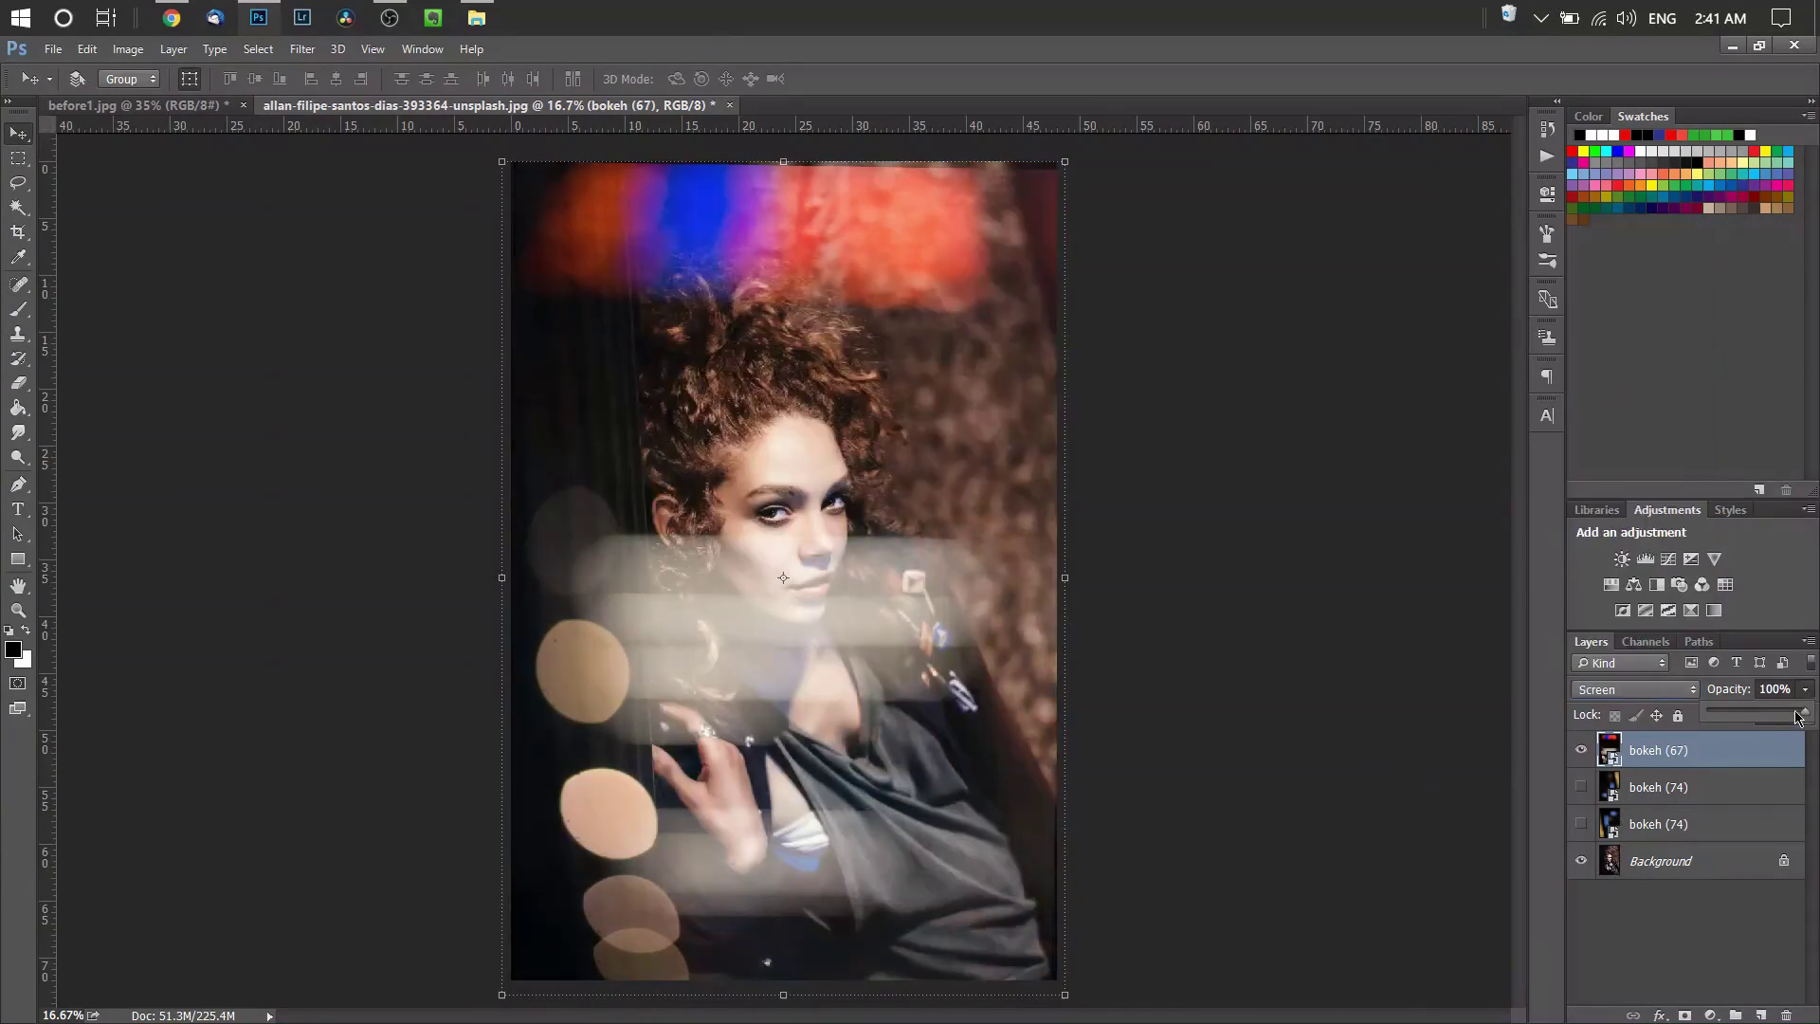
left_click_drag(1798, 718, 1740, 715)
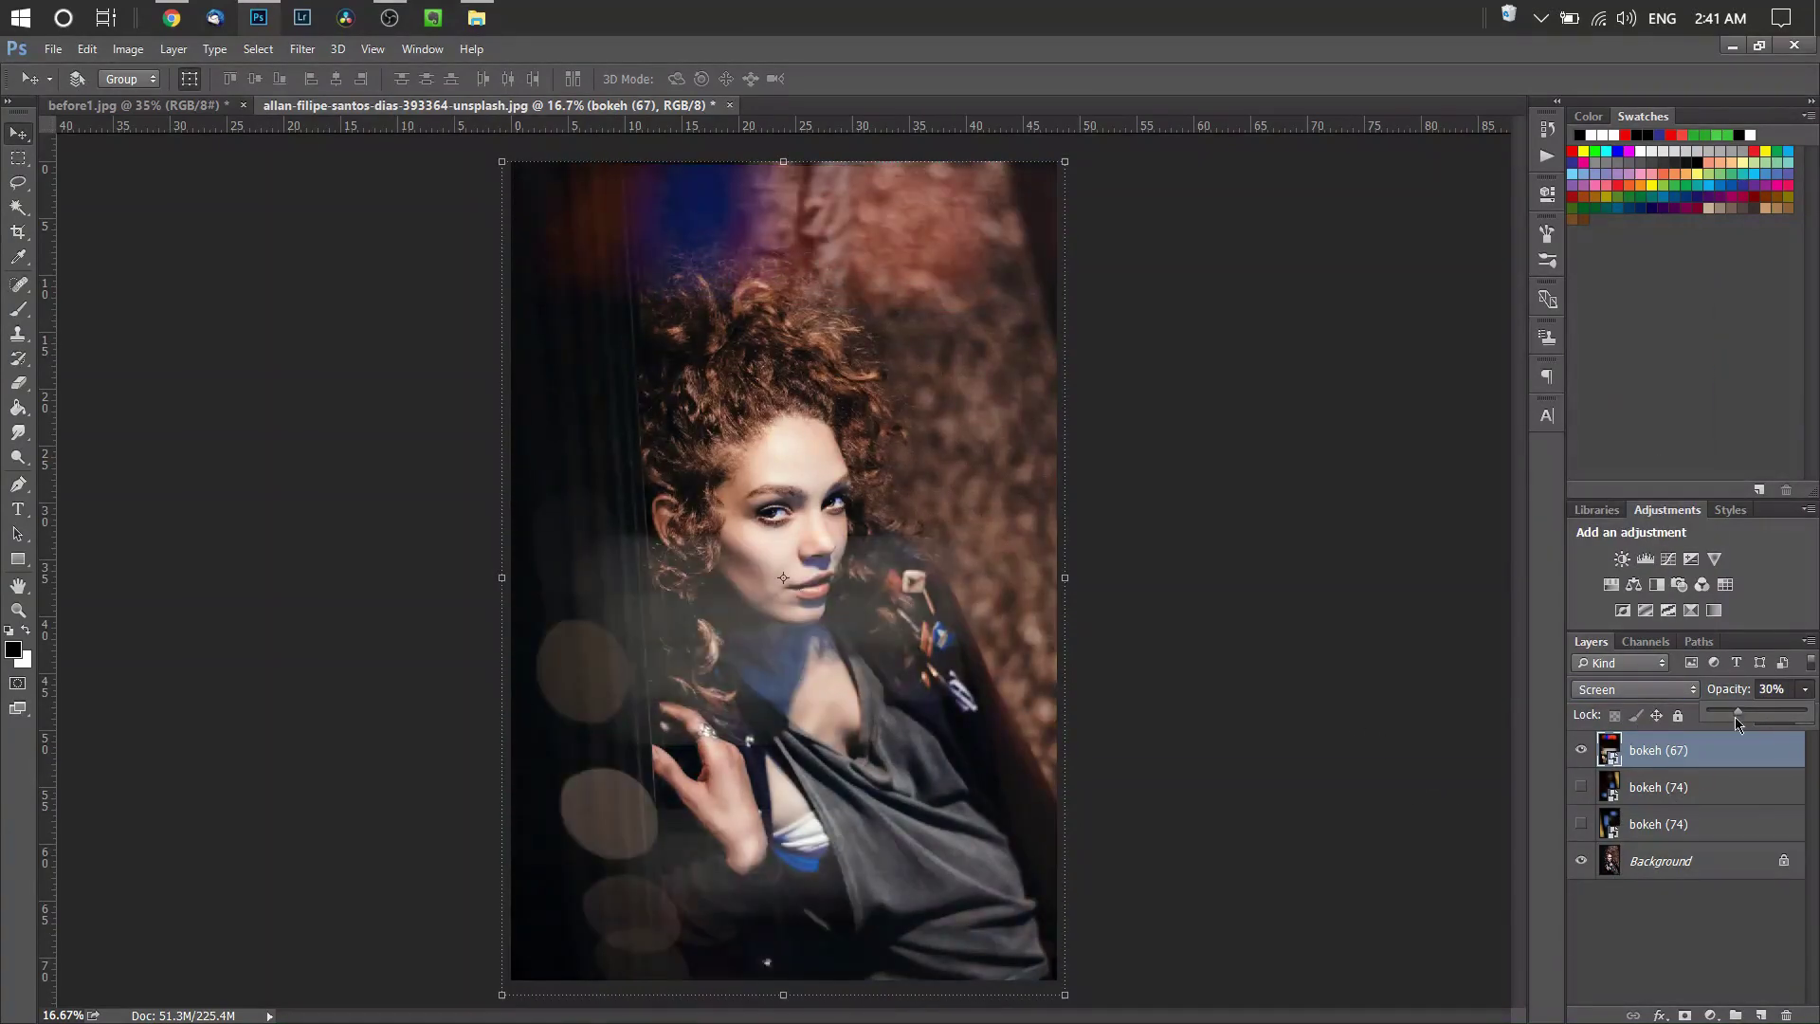
left_click(1705, 920)
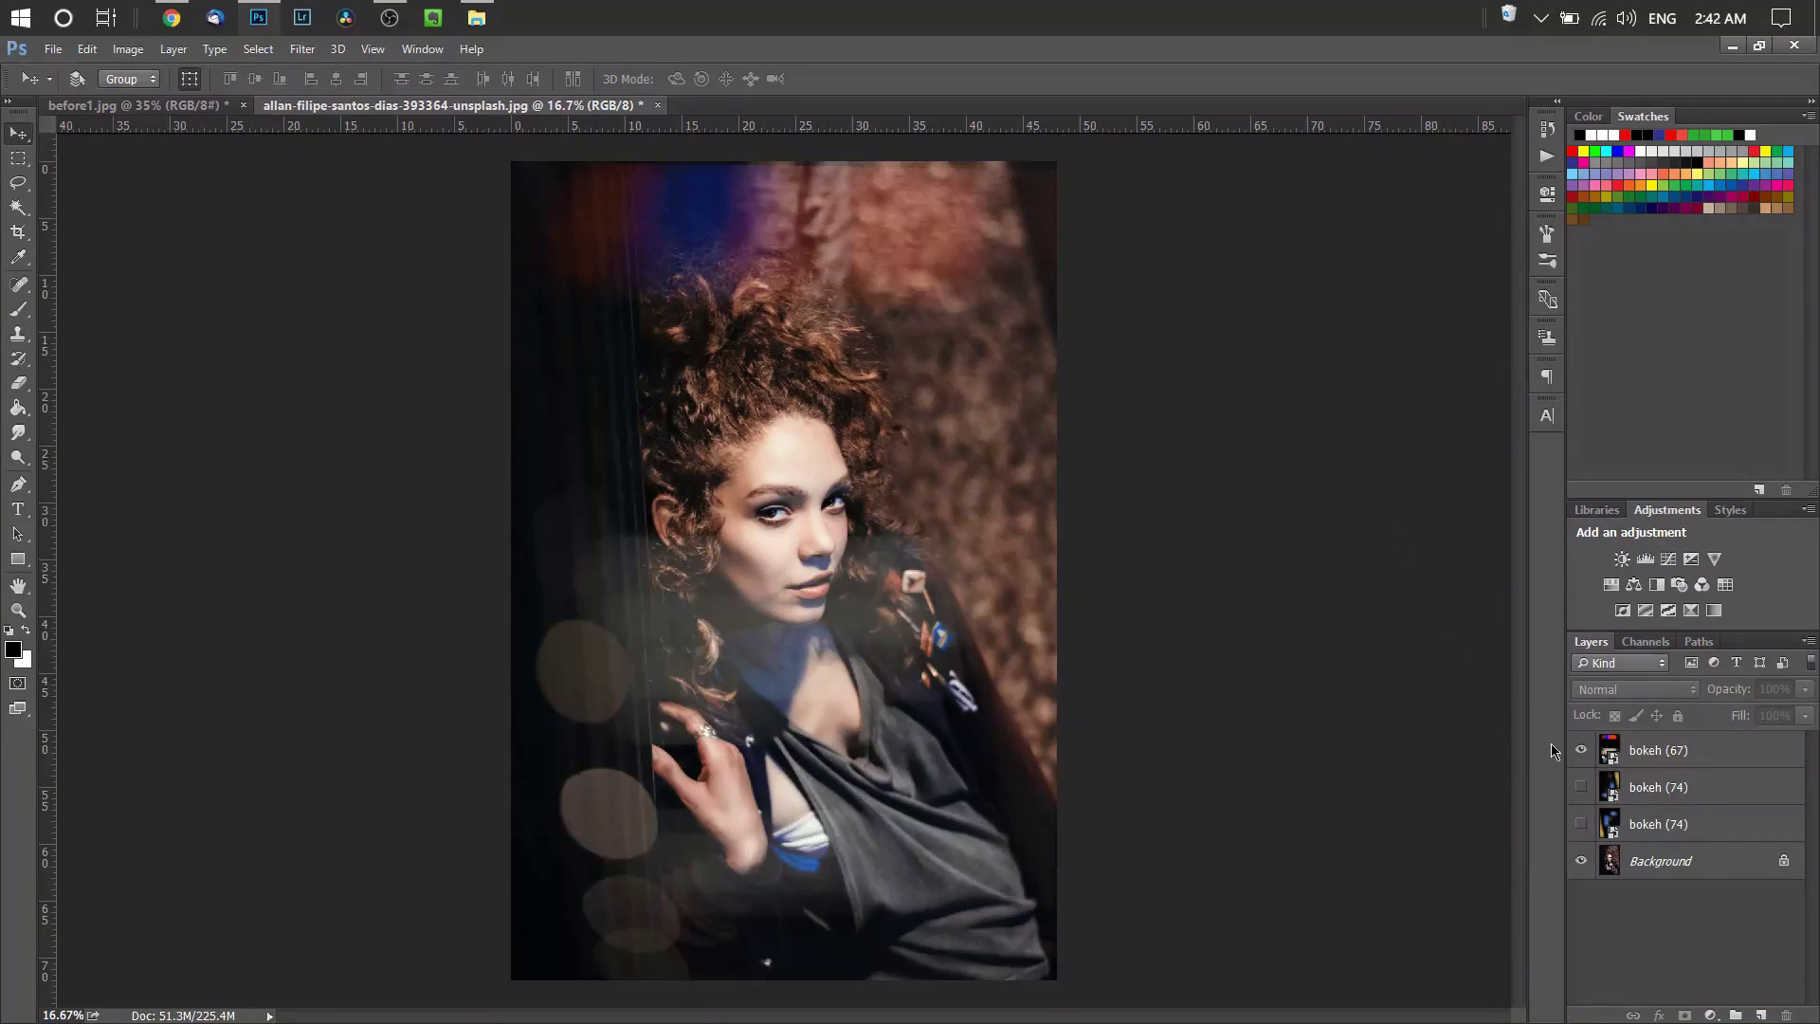
Step: In before1.jpg, hide the bokeh (108) and (110) layers and add gold (5).jpg from the Gold Bokeh folder
left_click(185, 105)
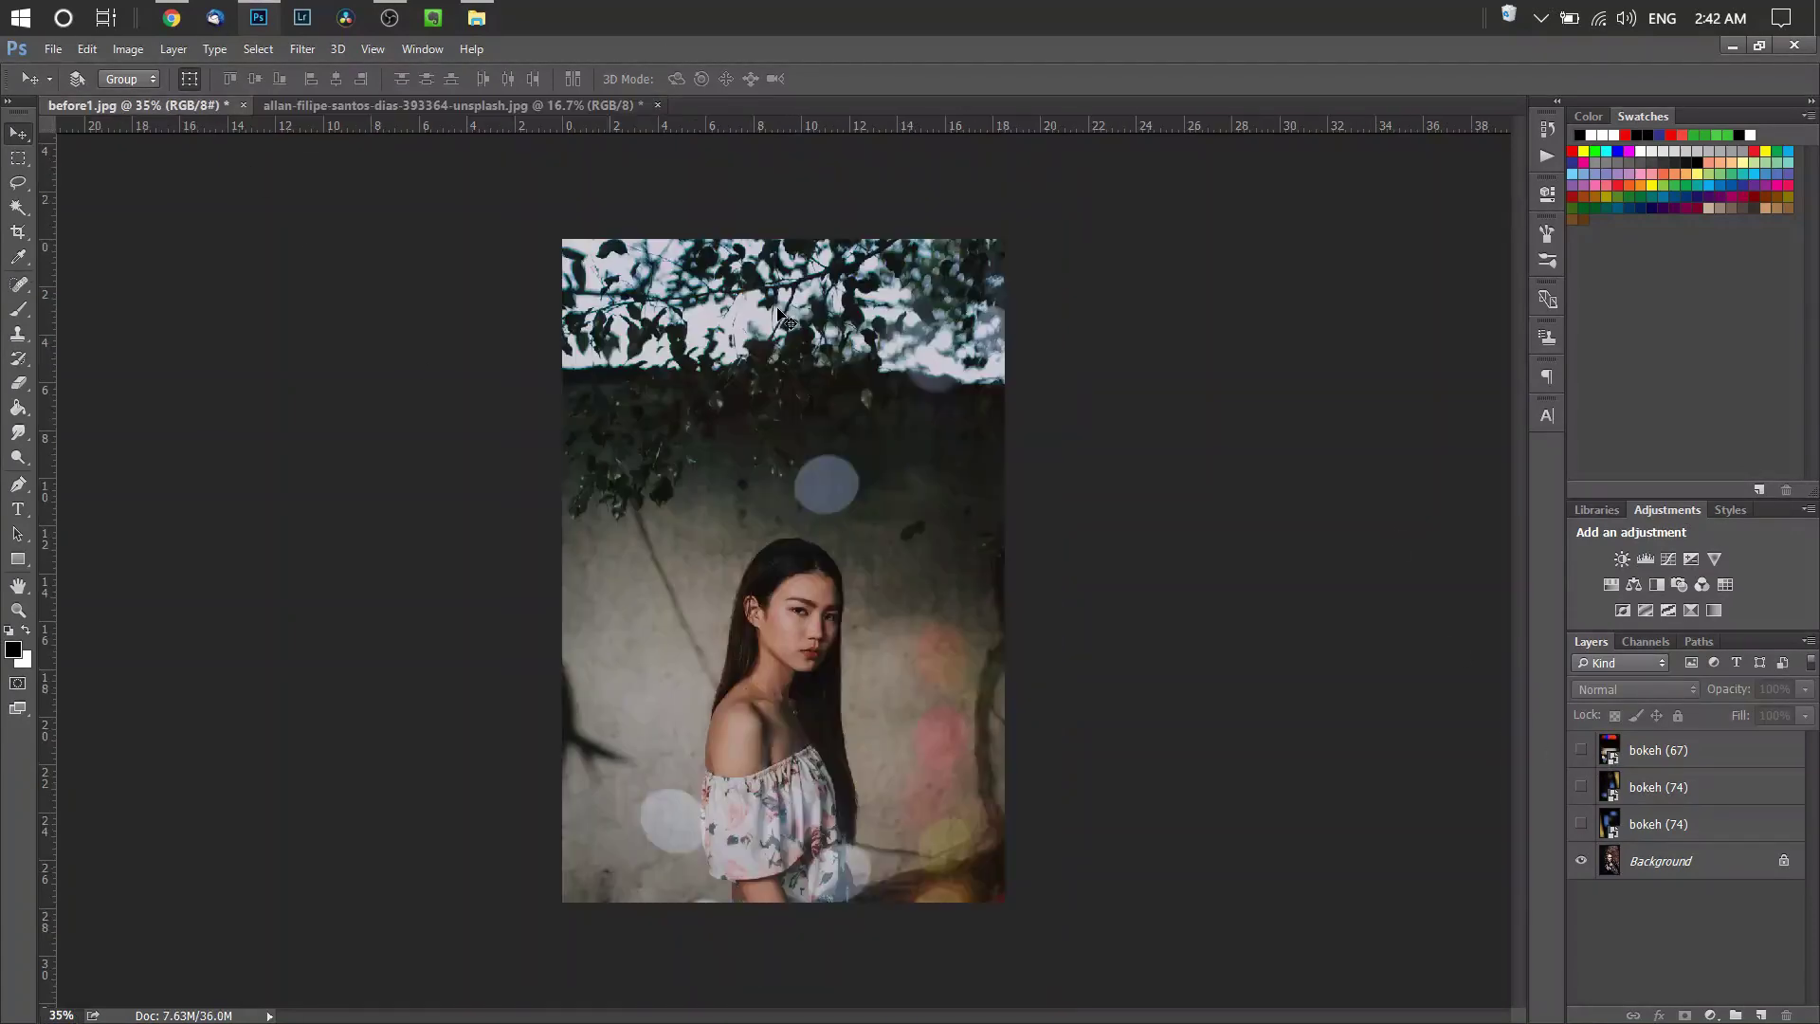
left_click_drag(1572, 793, 1580, 750)
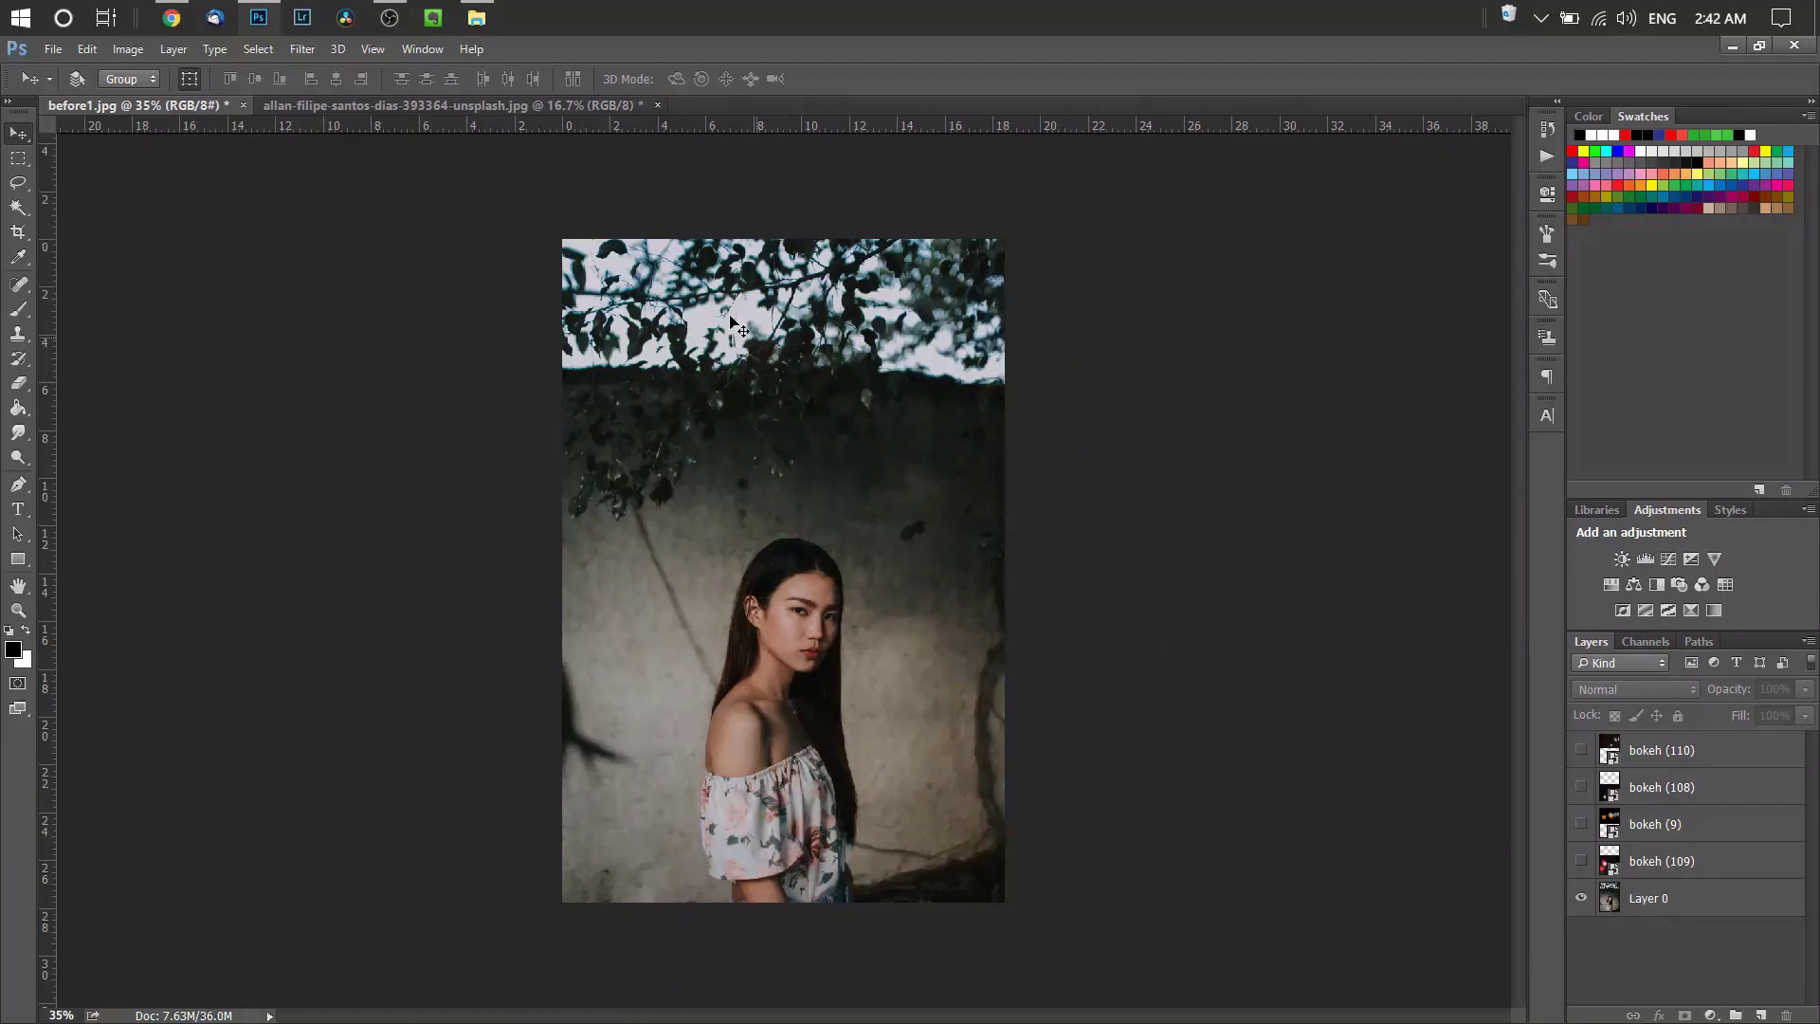
left_click(477, 17)
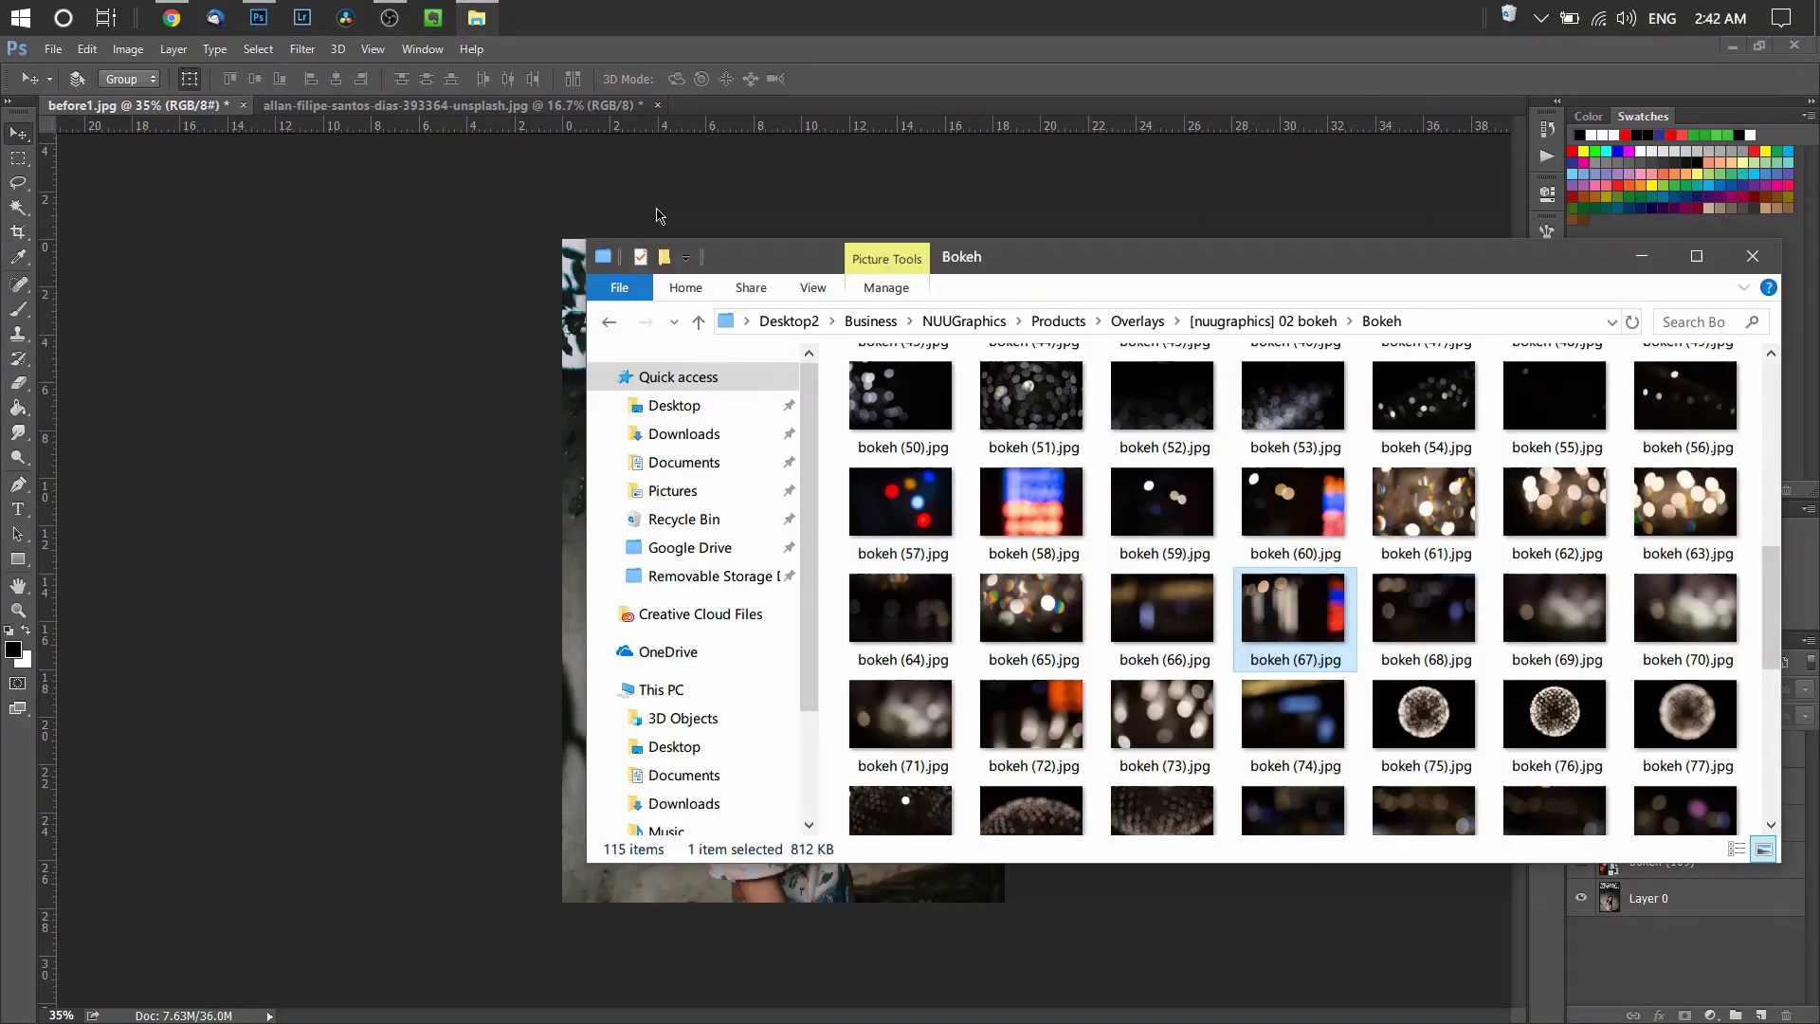
left_click(609, 322)
double_click(1055, 429)
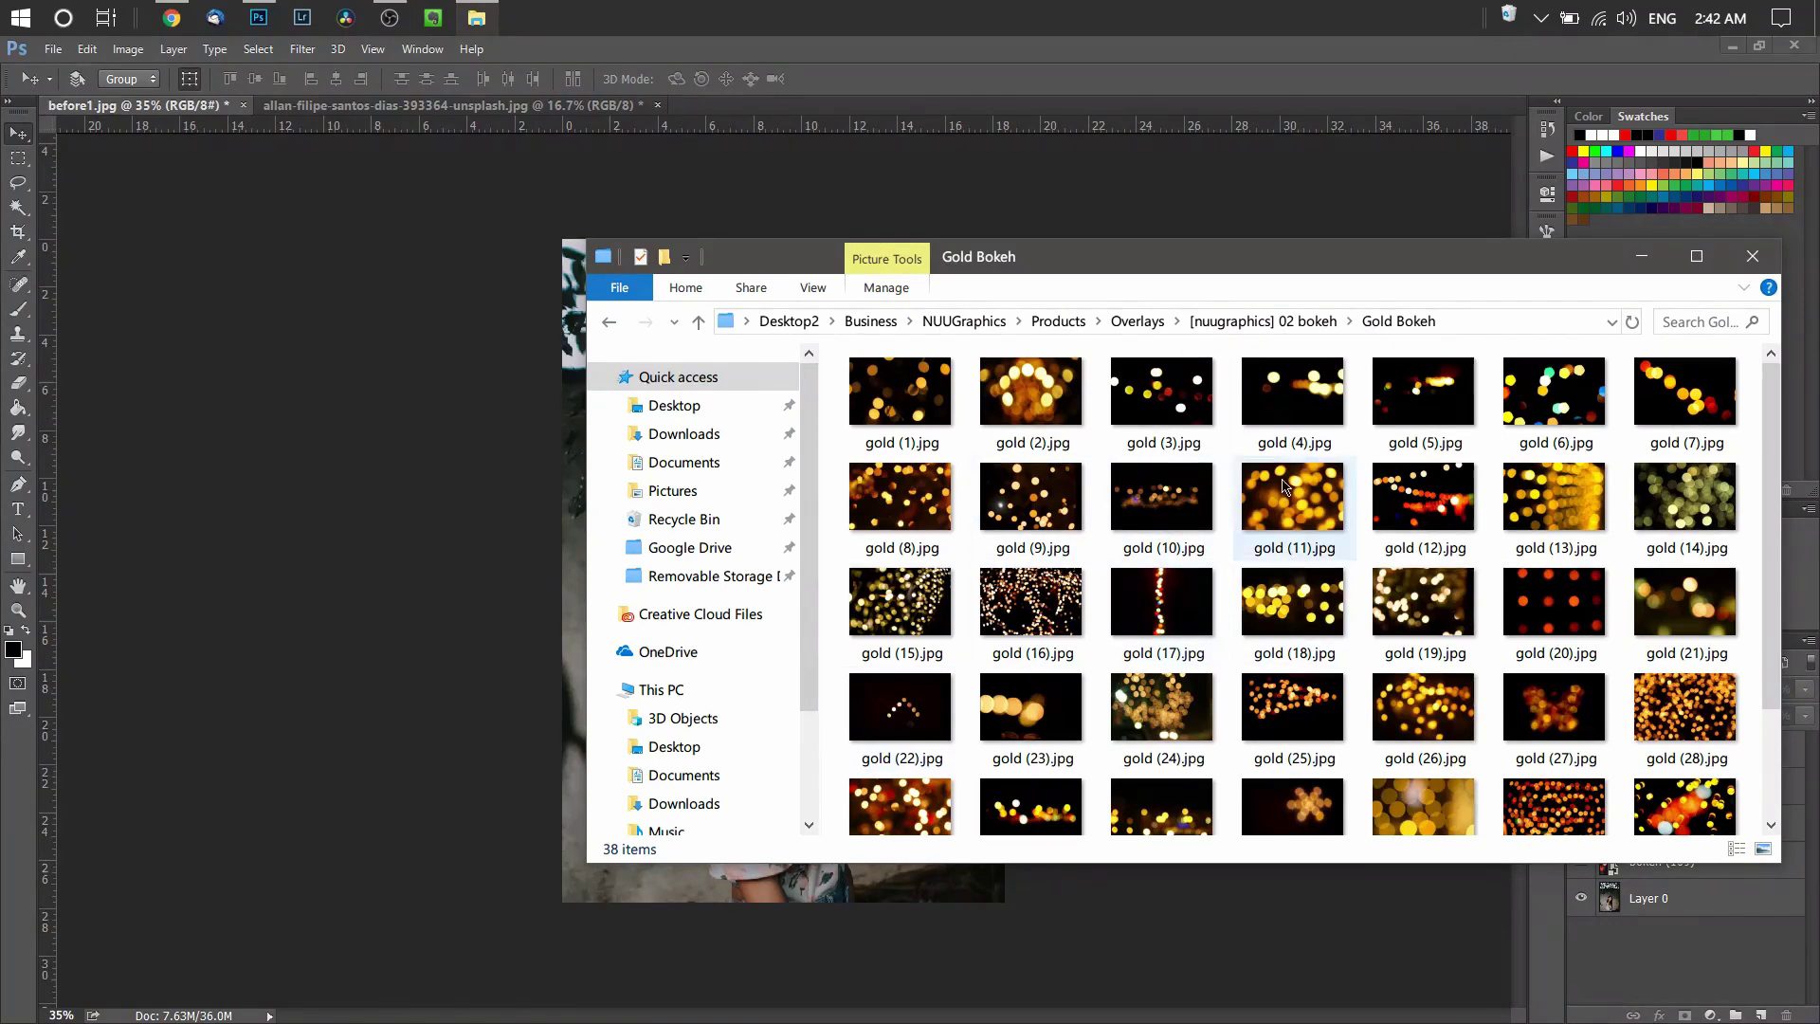
left_click_drag(1429, 432, 783, 536)
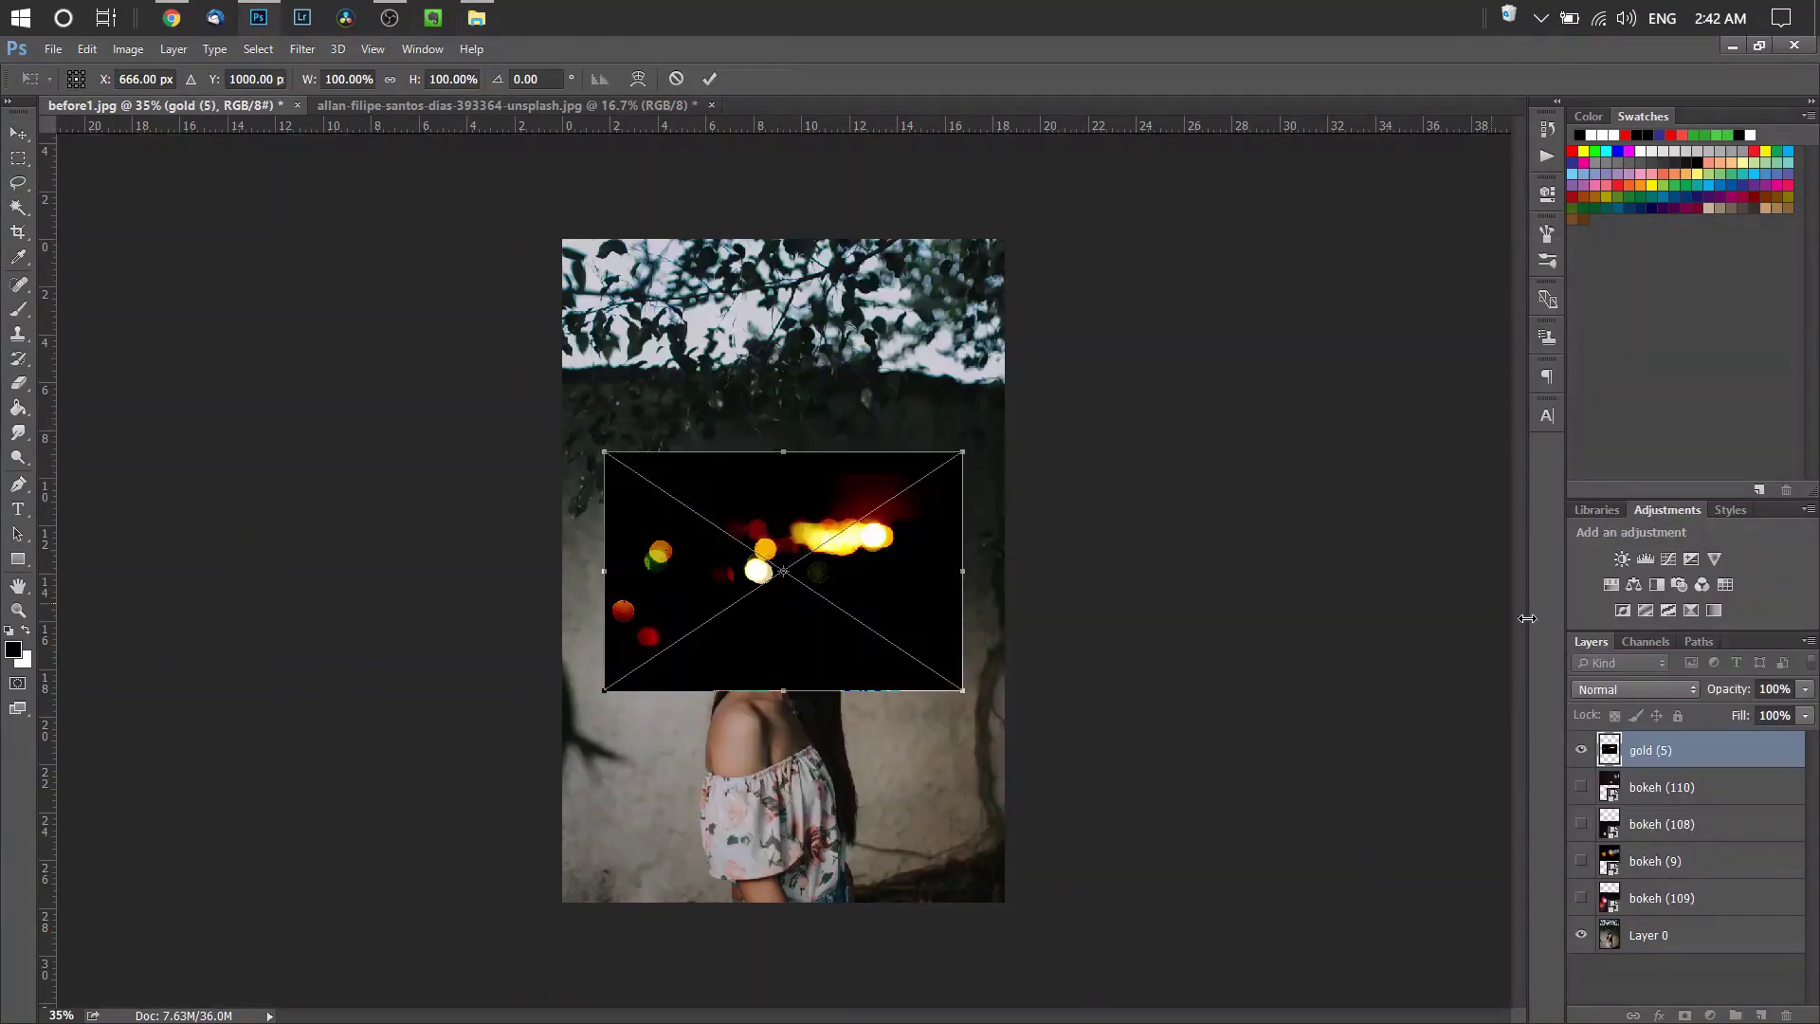
Step: Set gold (5) to Screen, rotate it about 95°, and enlarge it to about 164%
left_click(1625, 692)
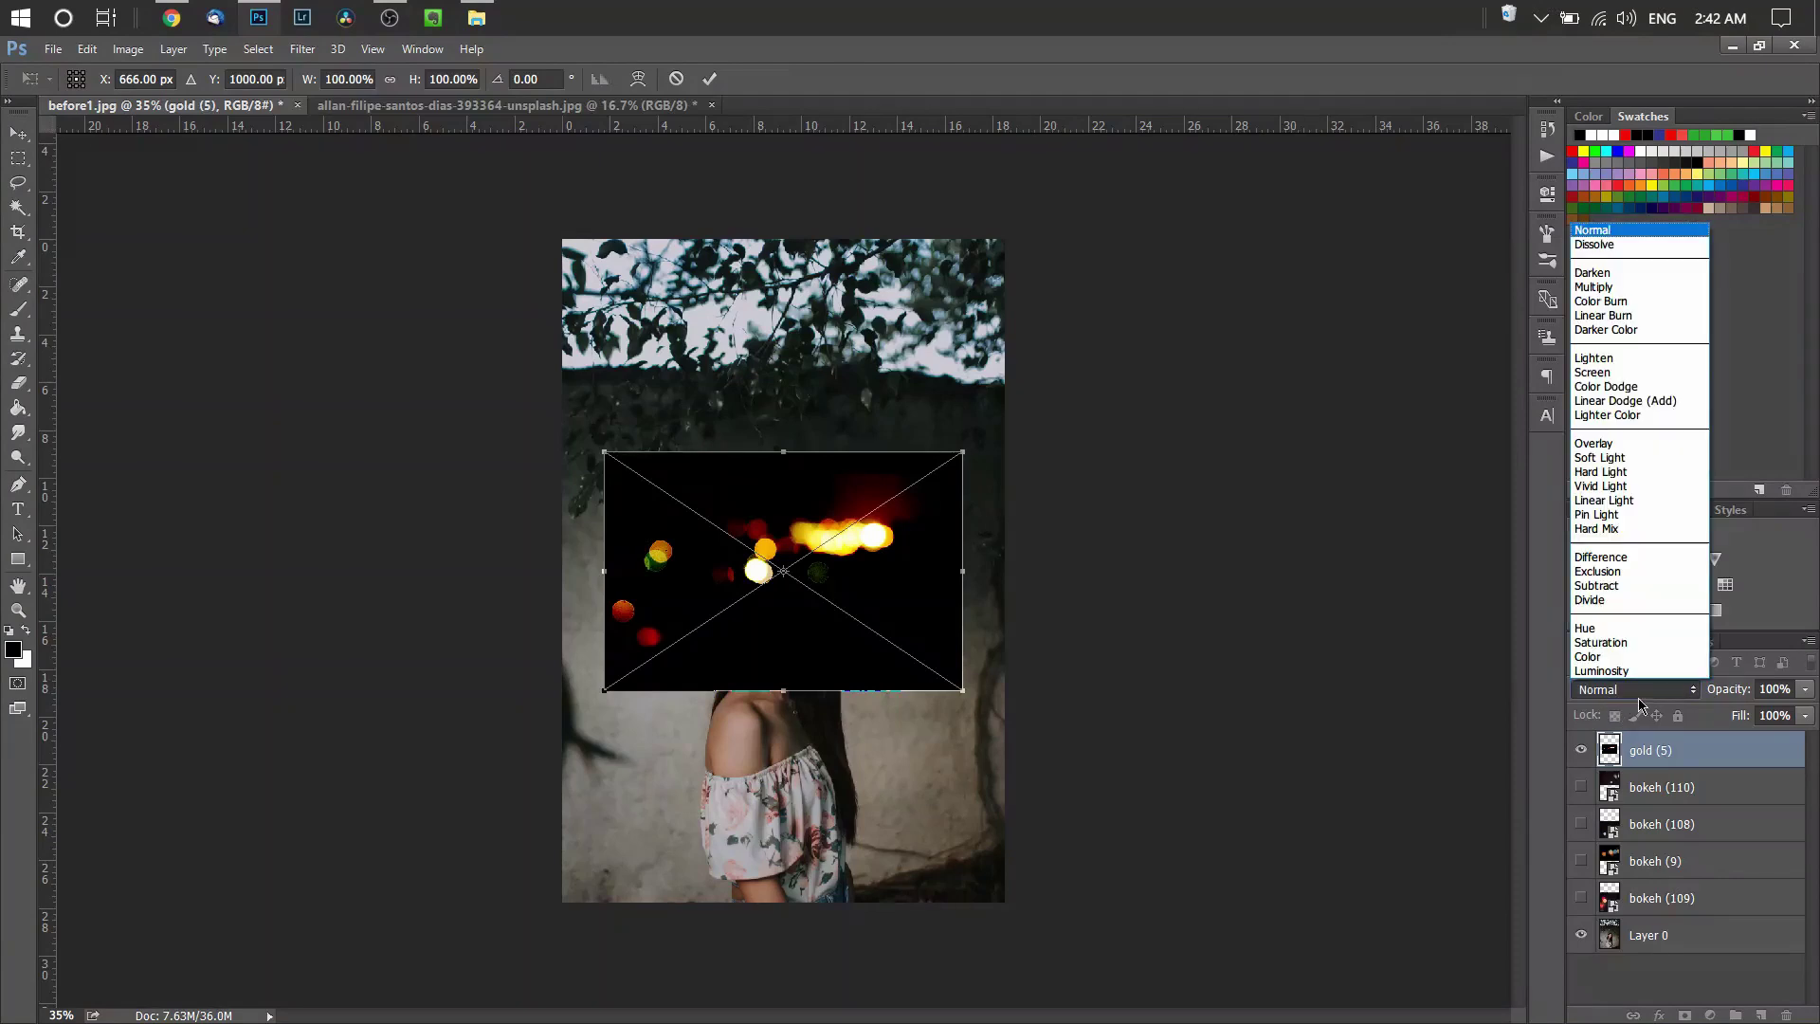
left_click(1609, 384)
left_click_drag(960, 708, 905, 382)
left_click_drag(822, 540, 730, 381)
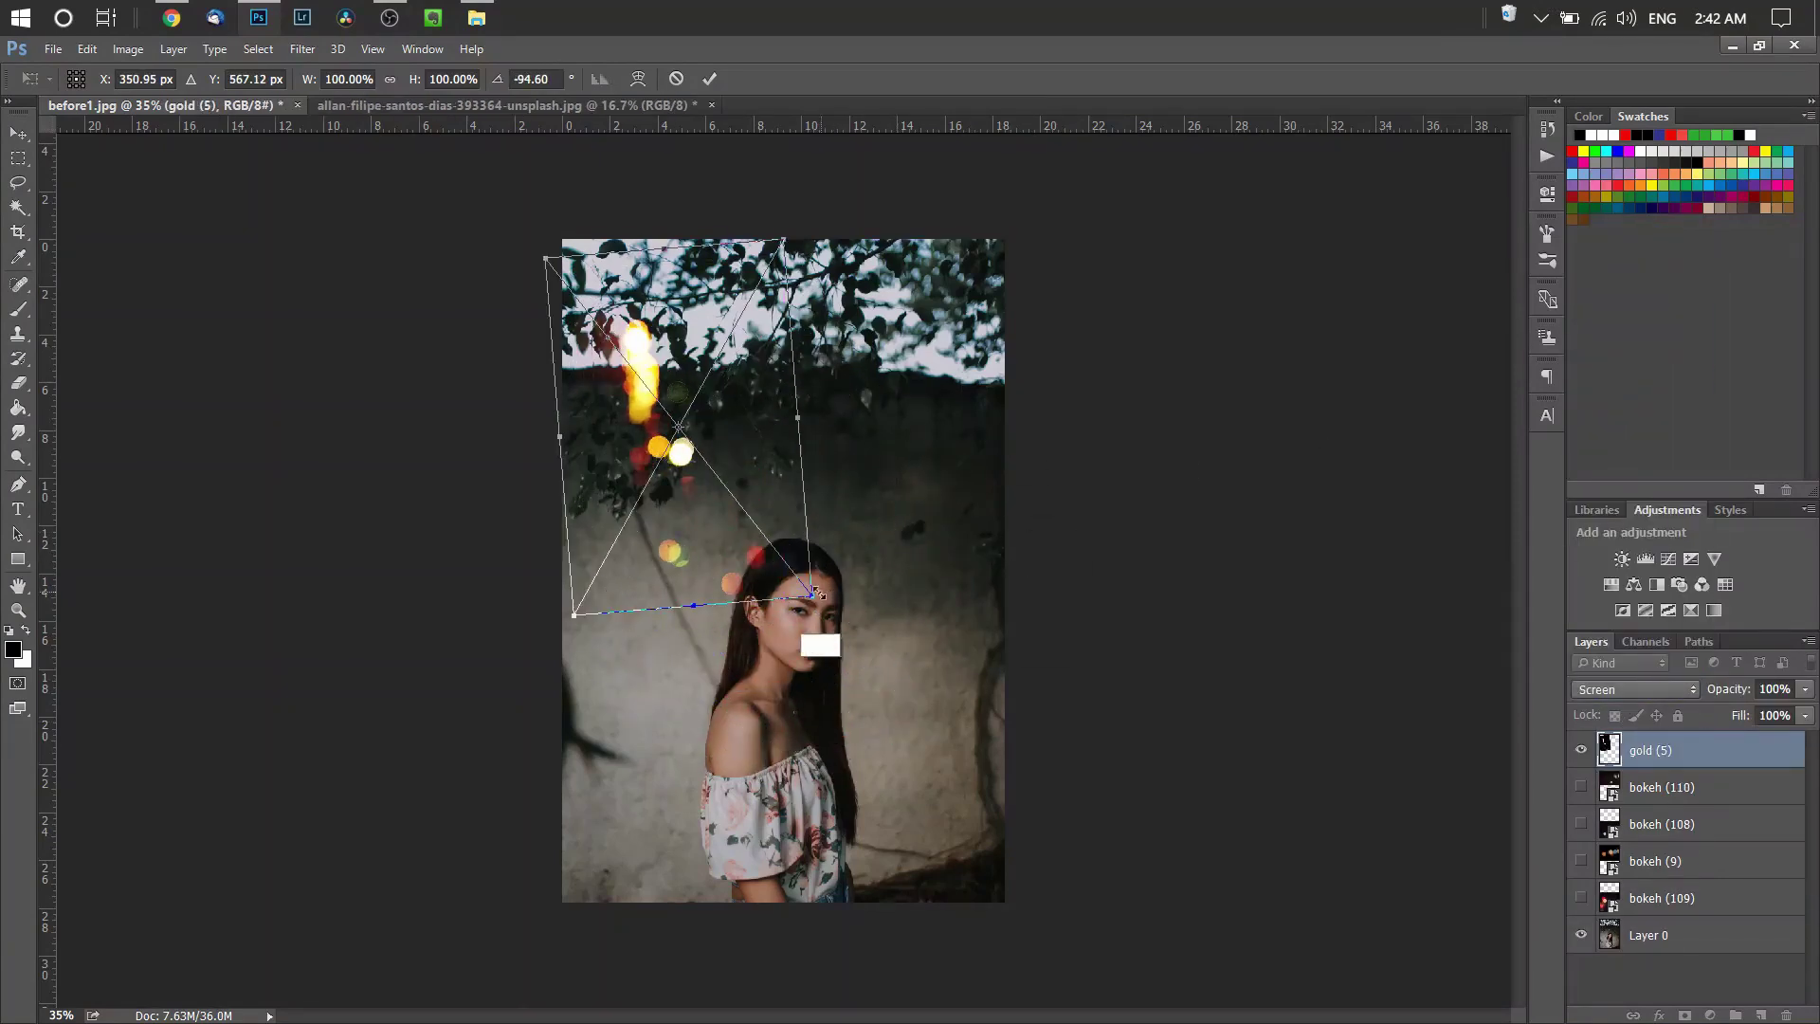
left_click_drag(815, 595, 967, 831)
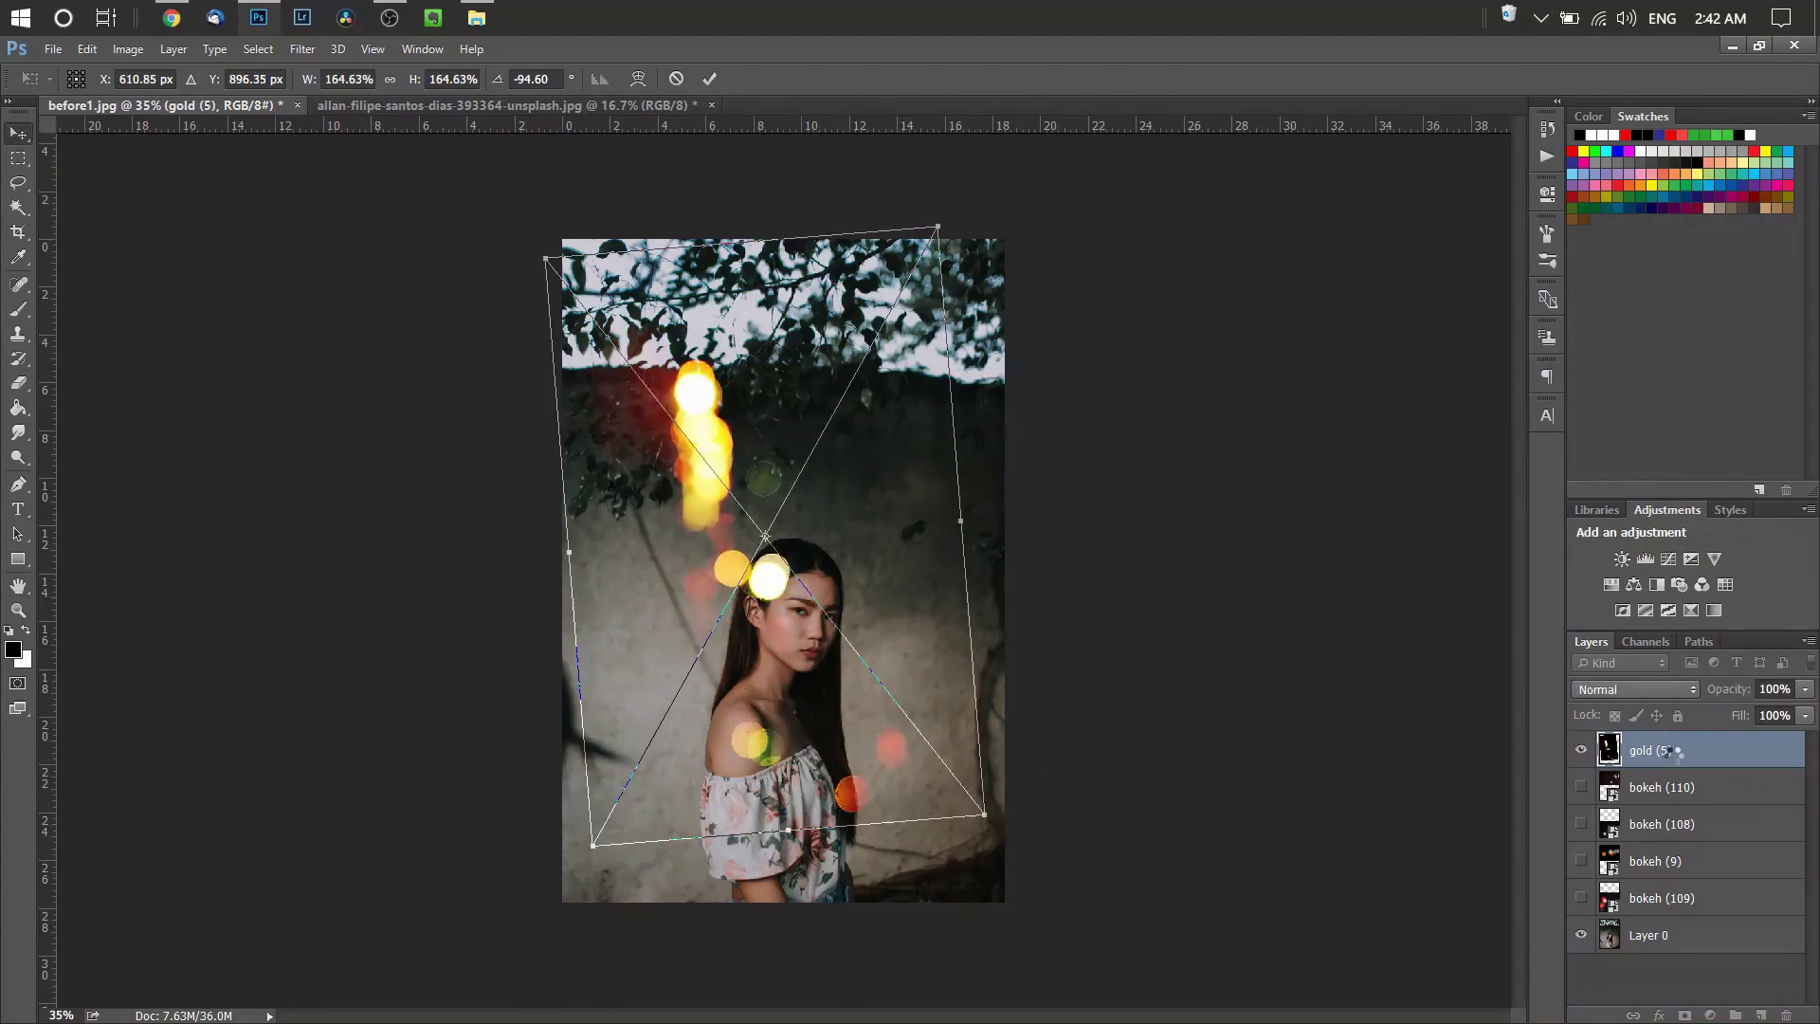
key("Return")
Step: Lower gold (5) opacity to 23% and shift the overlay left and down
left_click(1805, 689)
left_click_drag(1805, 713, 1731, 717)
left_click(1650, 987)
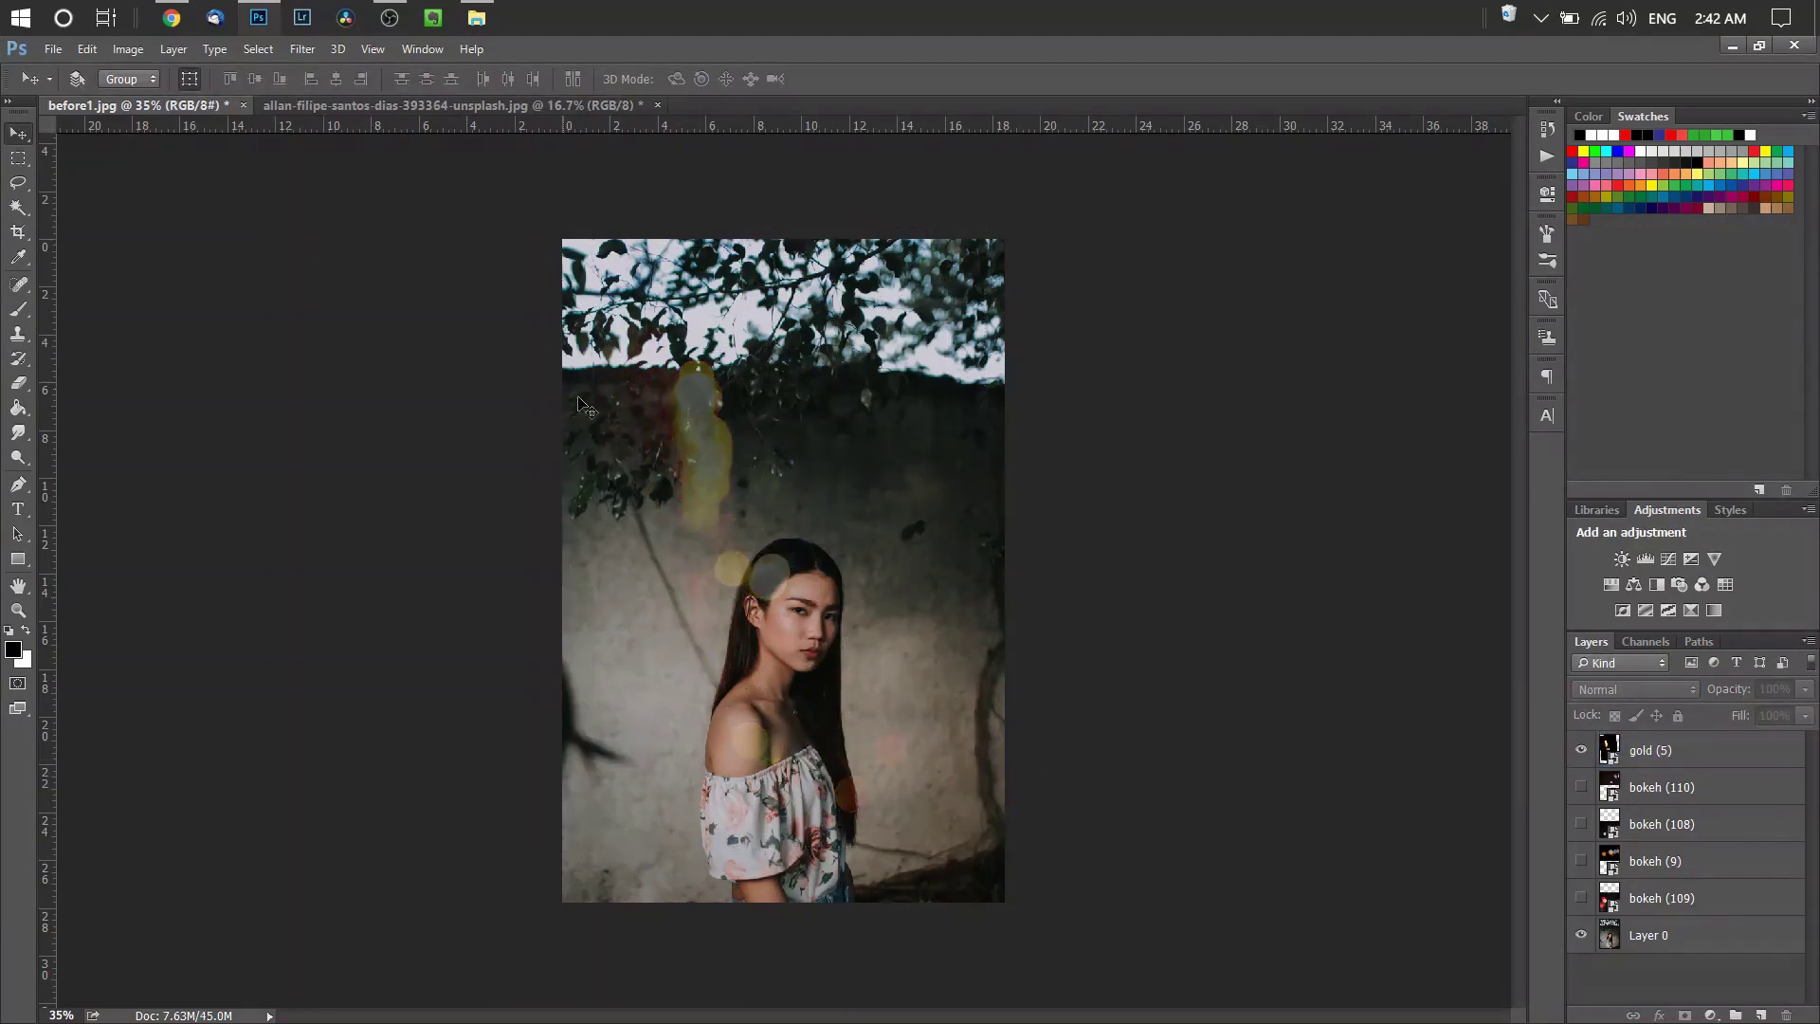
left_click(656, 481)
key("Return")
left_click(1666, 758)
left_click_drag(799, 569, 721, 604)
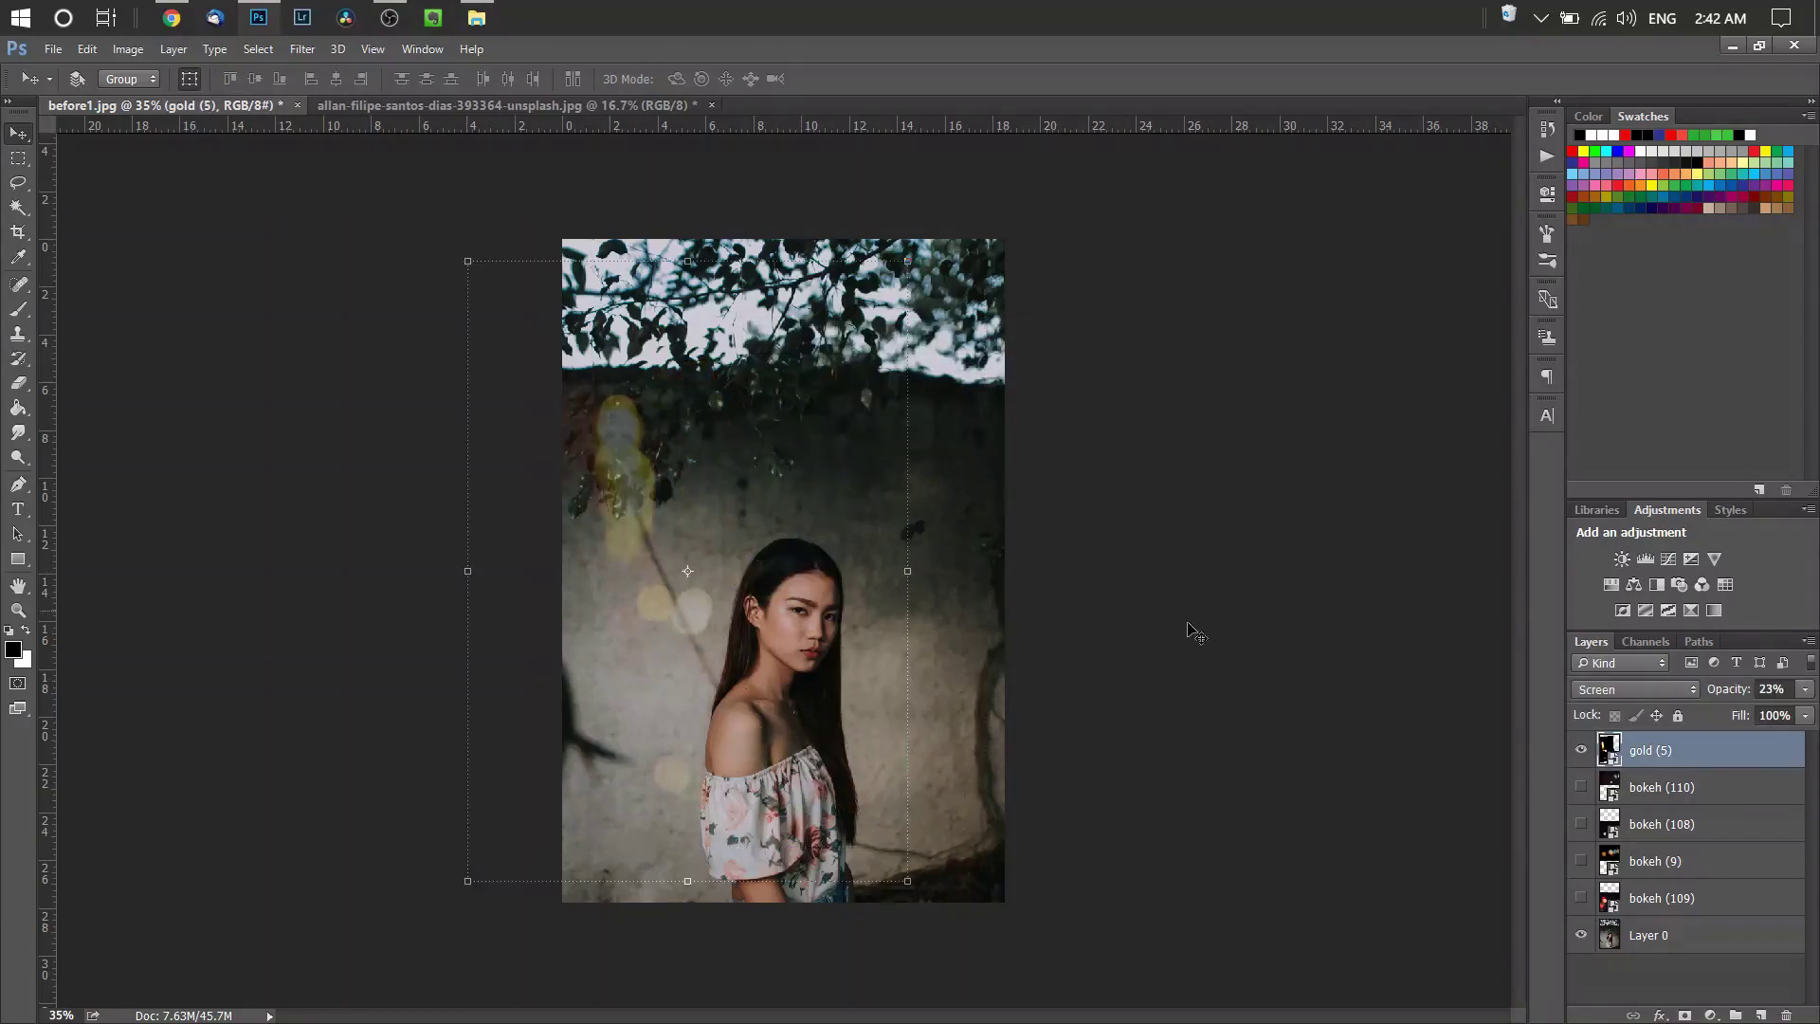
left_click(1620, 995)
Step: Add heart and stars (45).jpg from the Heart and Star Bokeh folder into before1
left_click(477, 17)
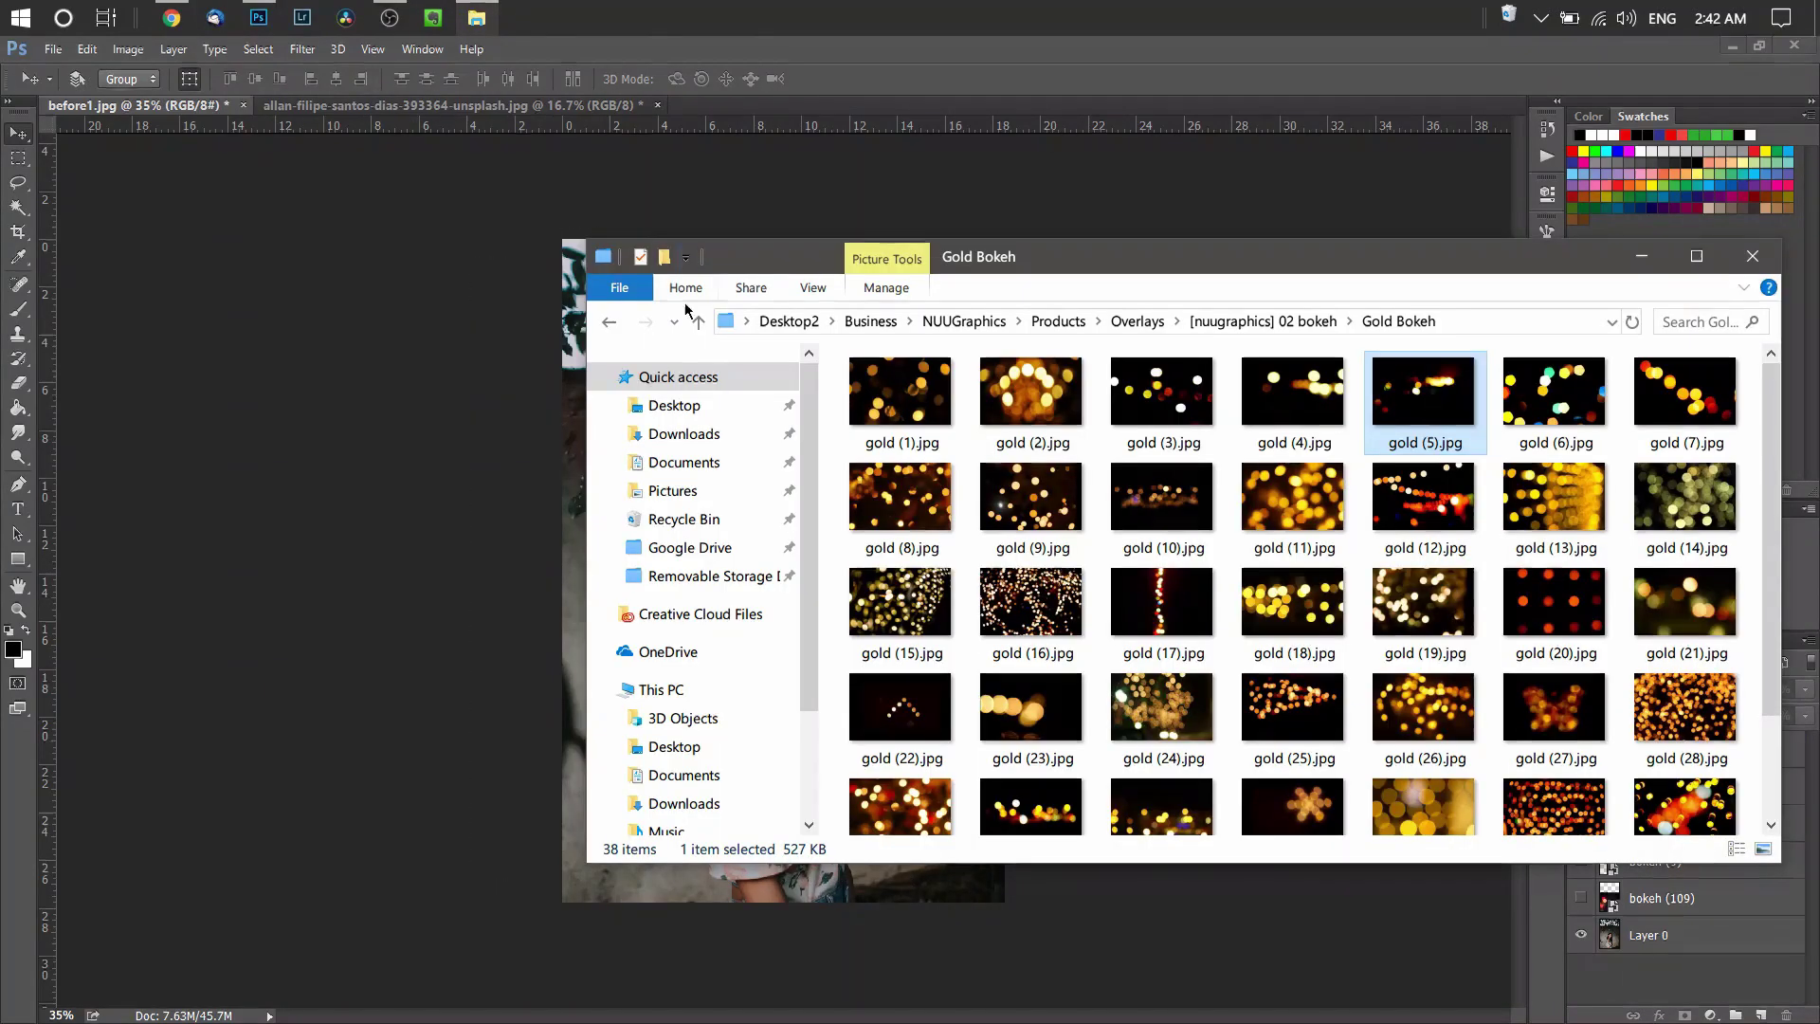
left_click(610, 321)
double_click(1170, 417)
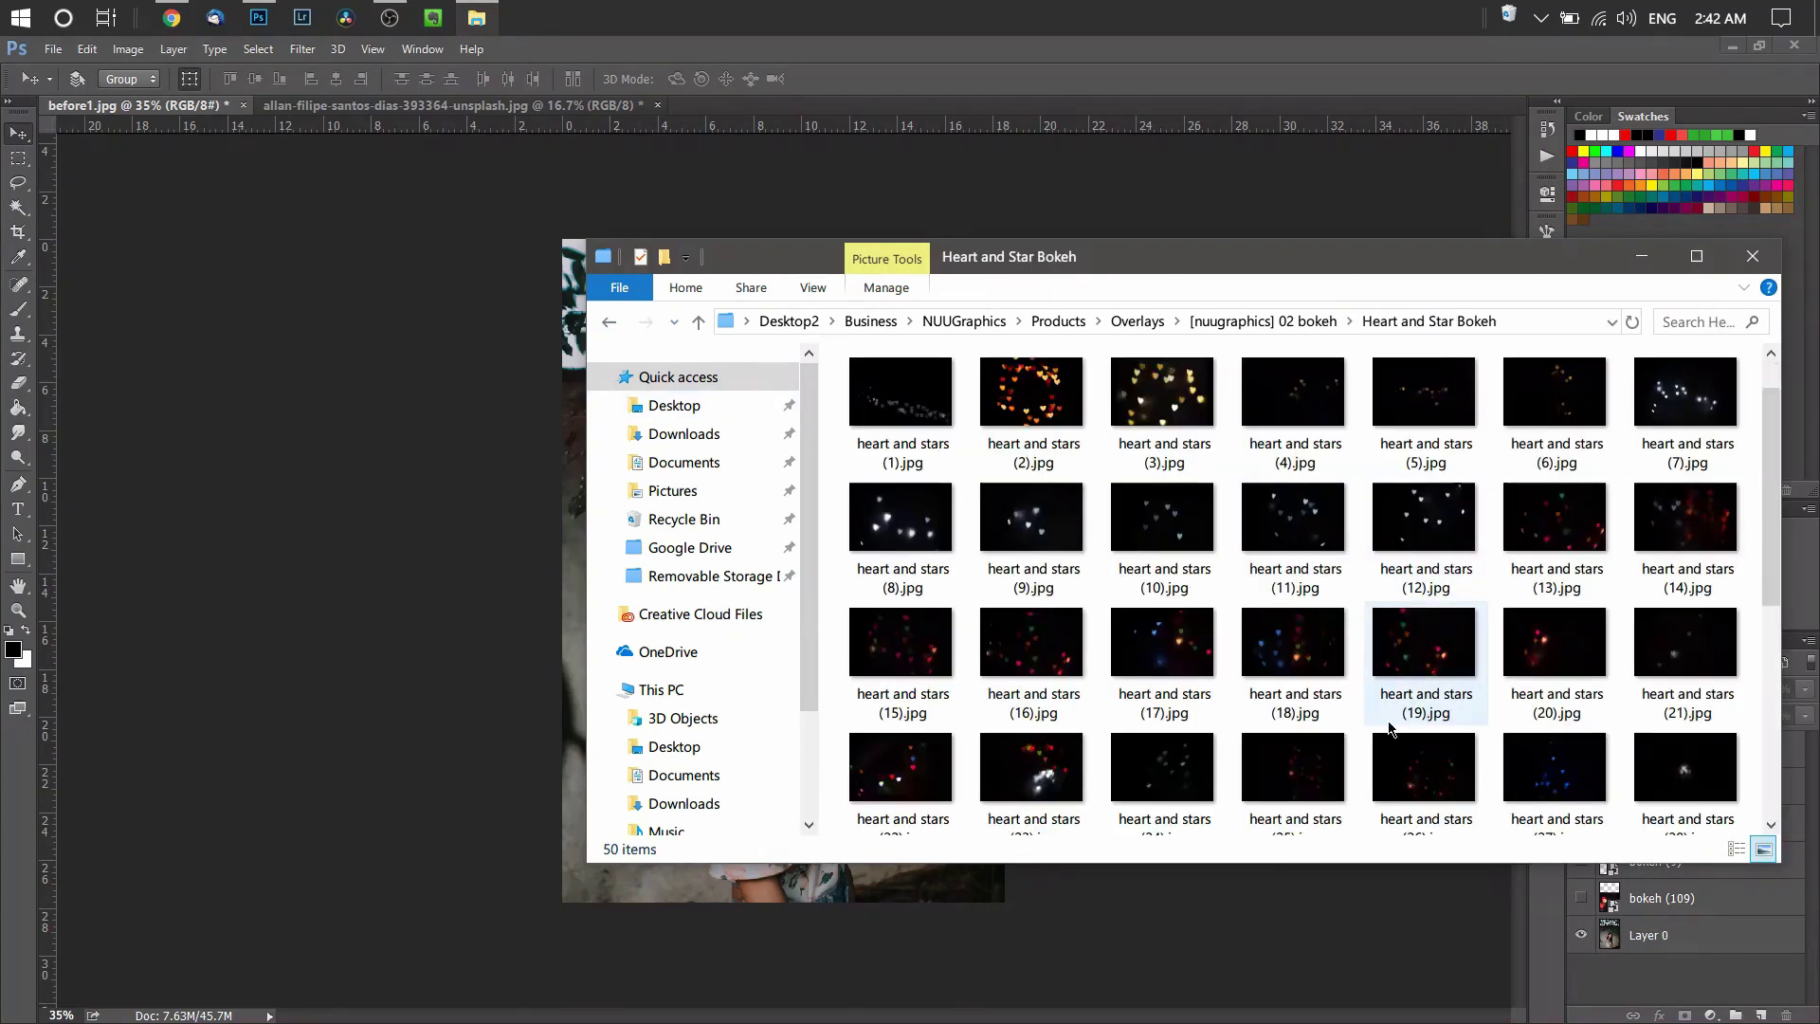
scroll(1393, 625, "down", 5)
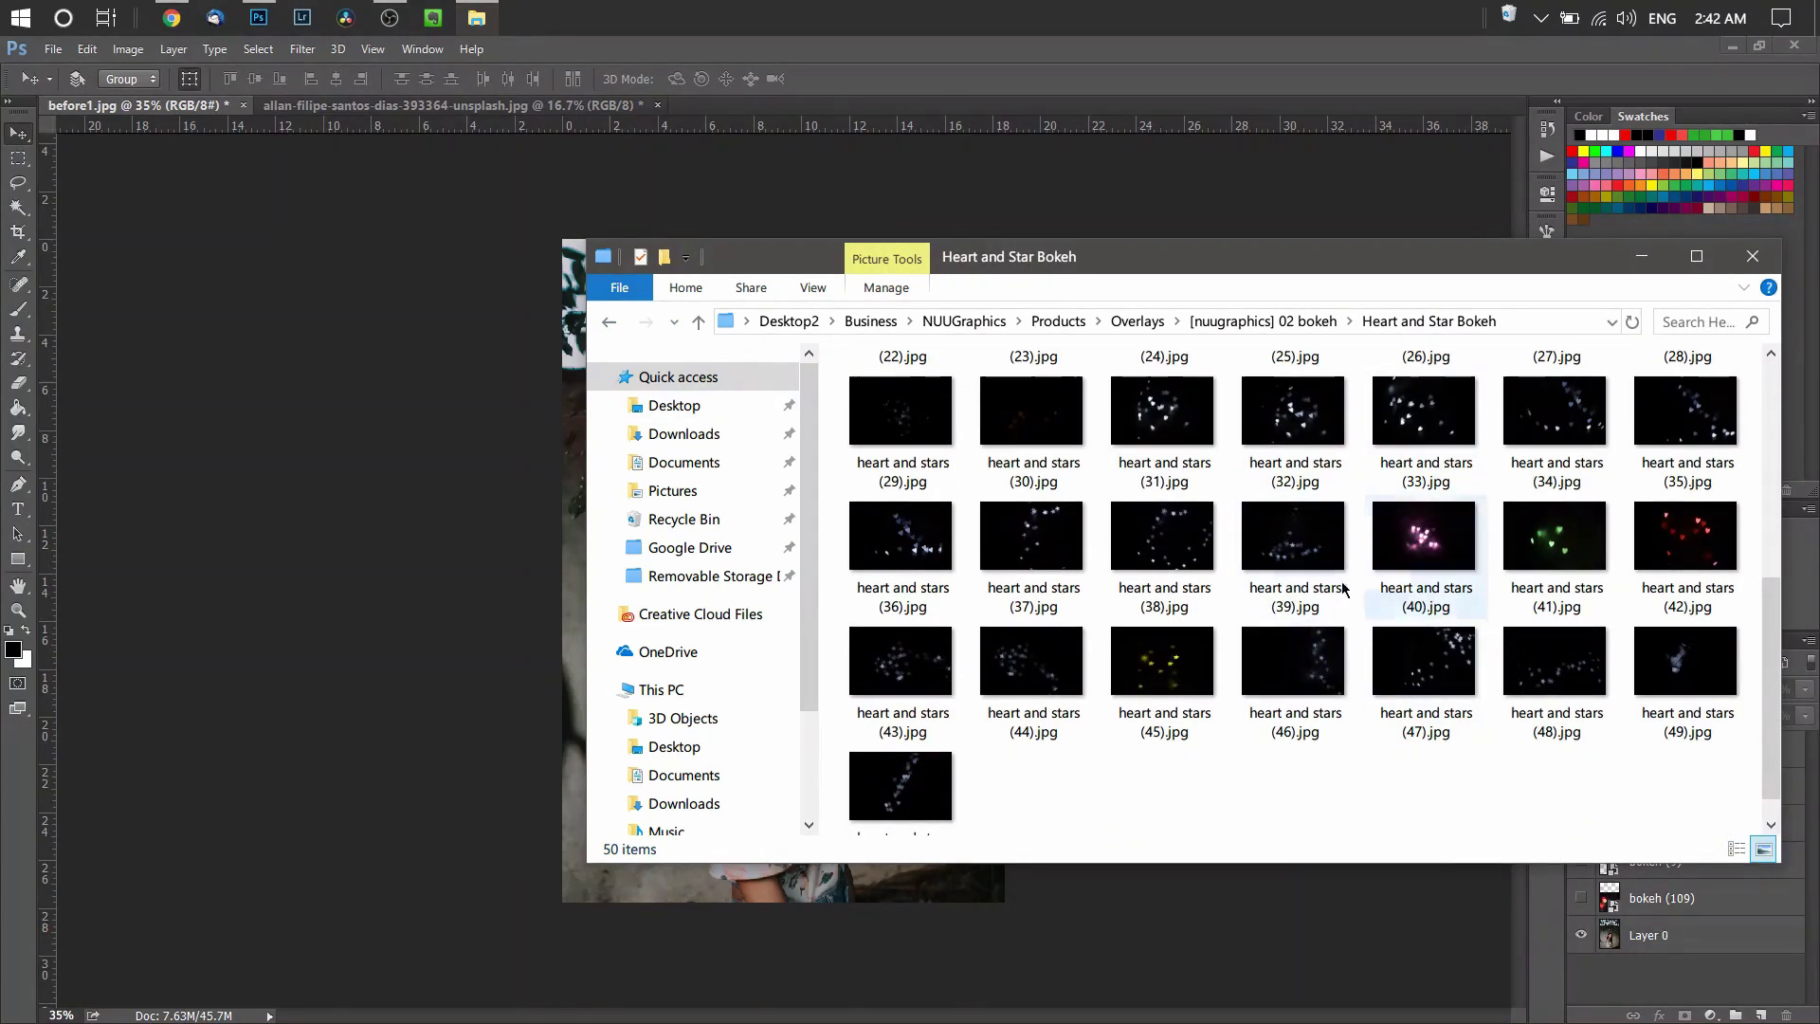
left_click_drag(1182, 687, 491, 588)
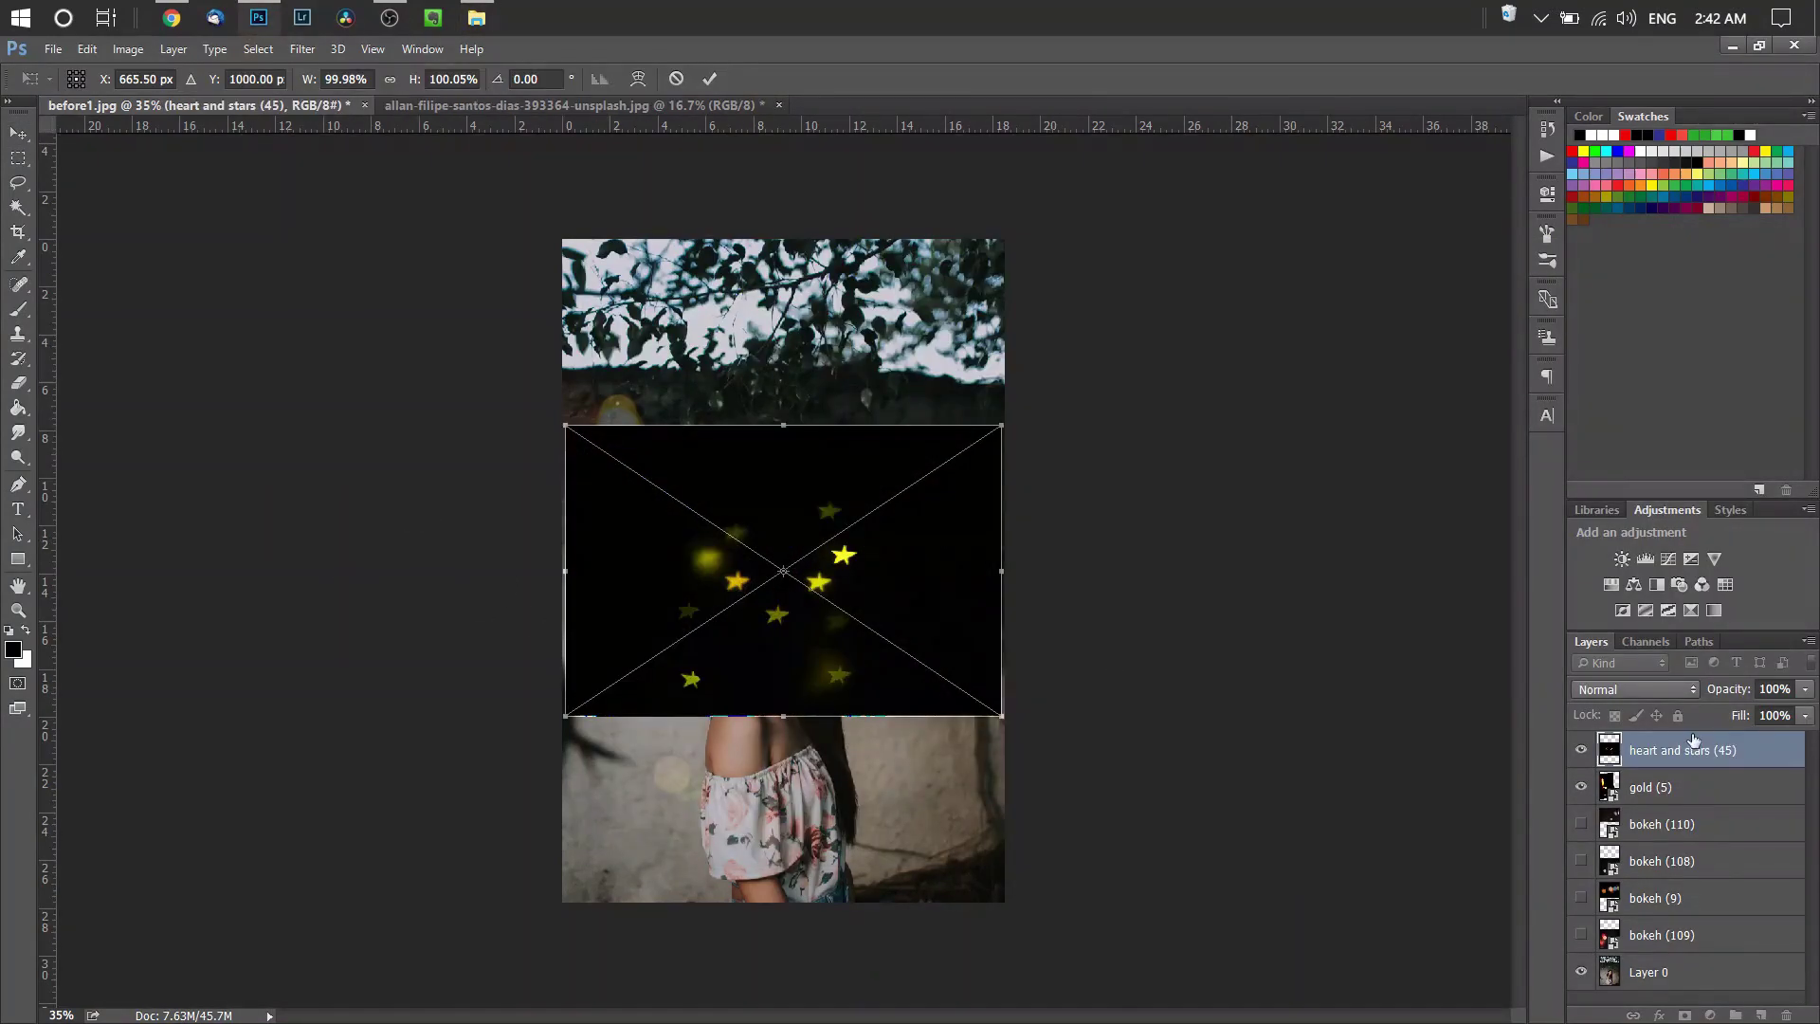
Step: Set the star layer to Screen, rotate it -90°, and scale it to about 129%
left_click(1644, 689)
left_click(1611, 385)
left_click_drag(997, 714, 914, 475)
left_click_drag(975, 365, 869, 352)
key("Return")
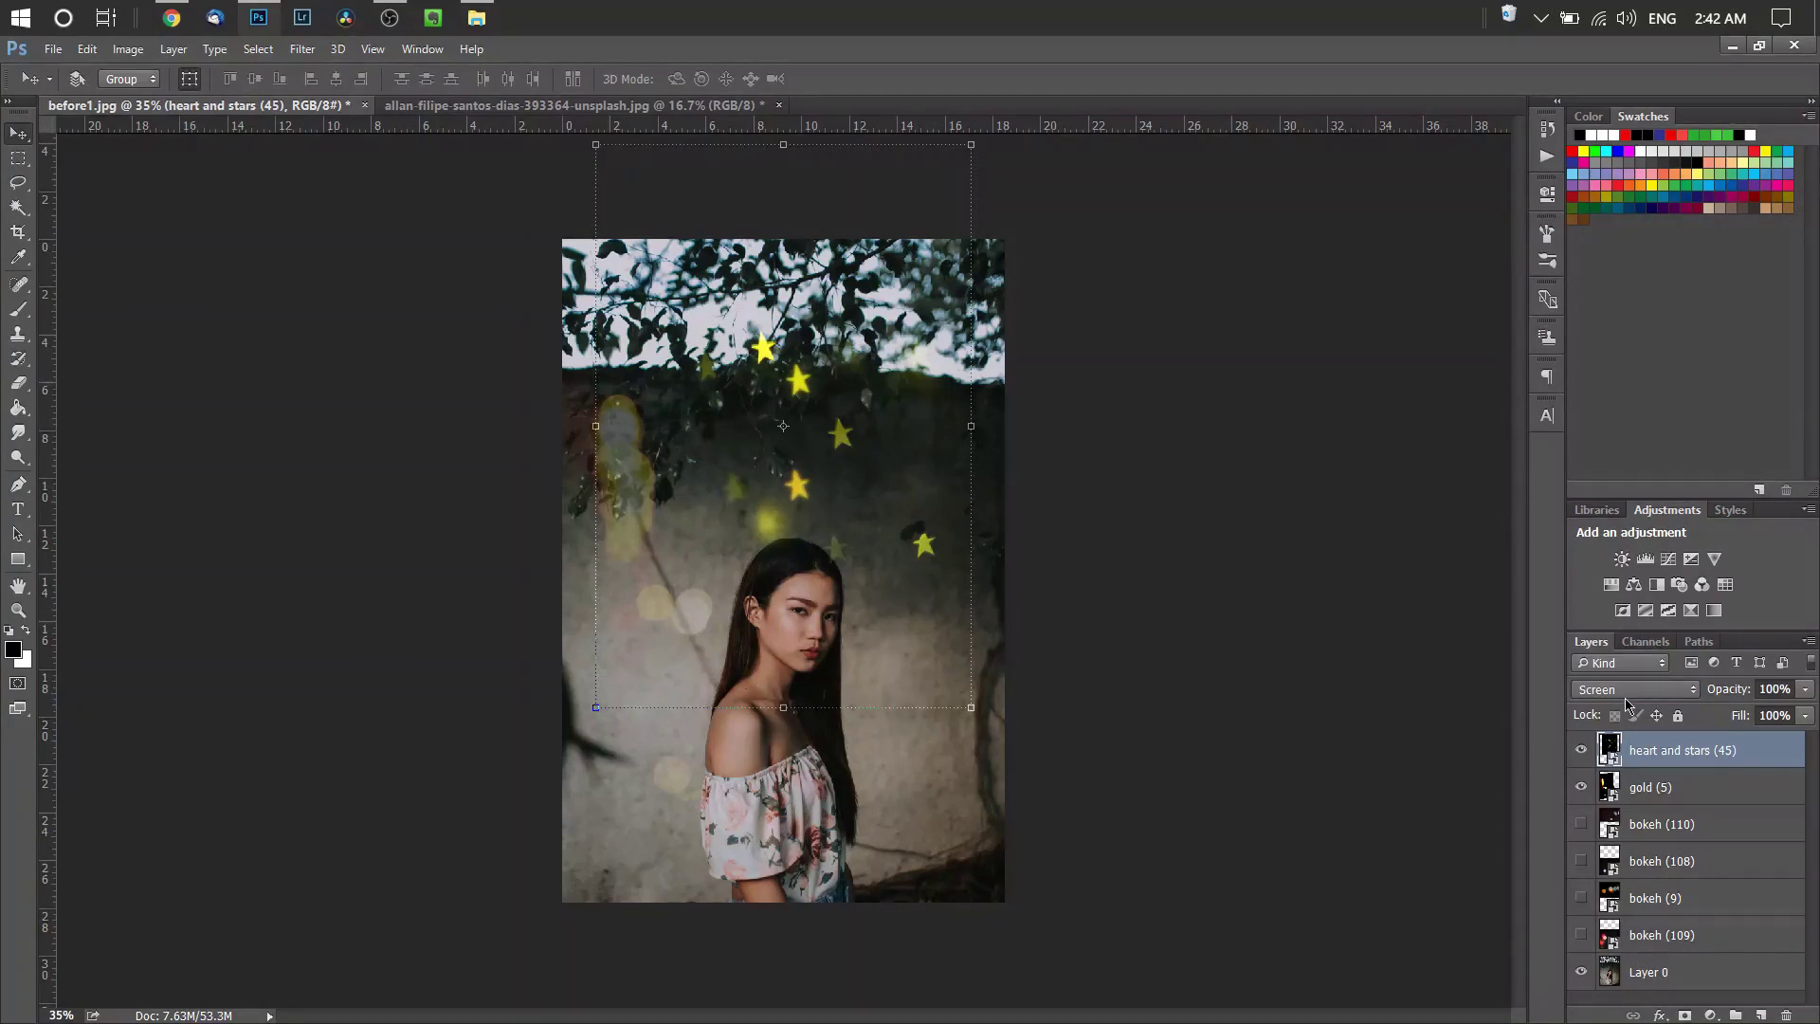